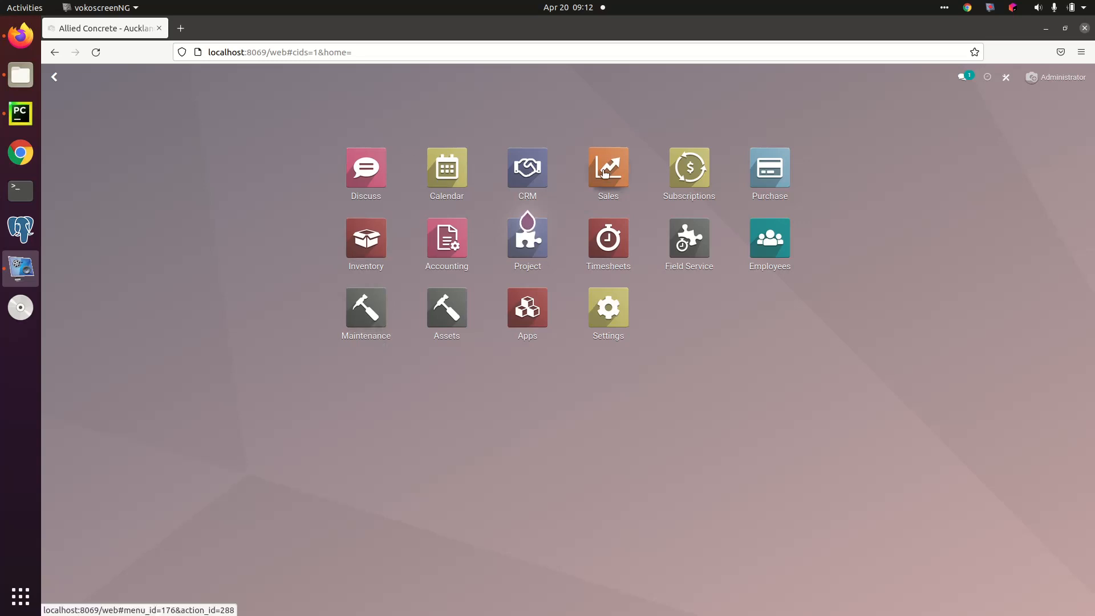
Step: Open the Sales app, view the Allied Concrete - Tauranga customer record from an order, and return to the orders list
left_click(592, 153)
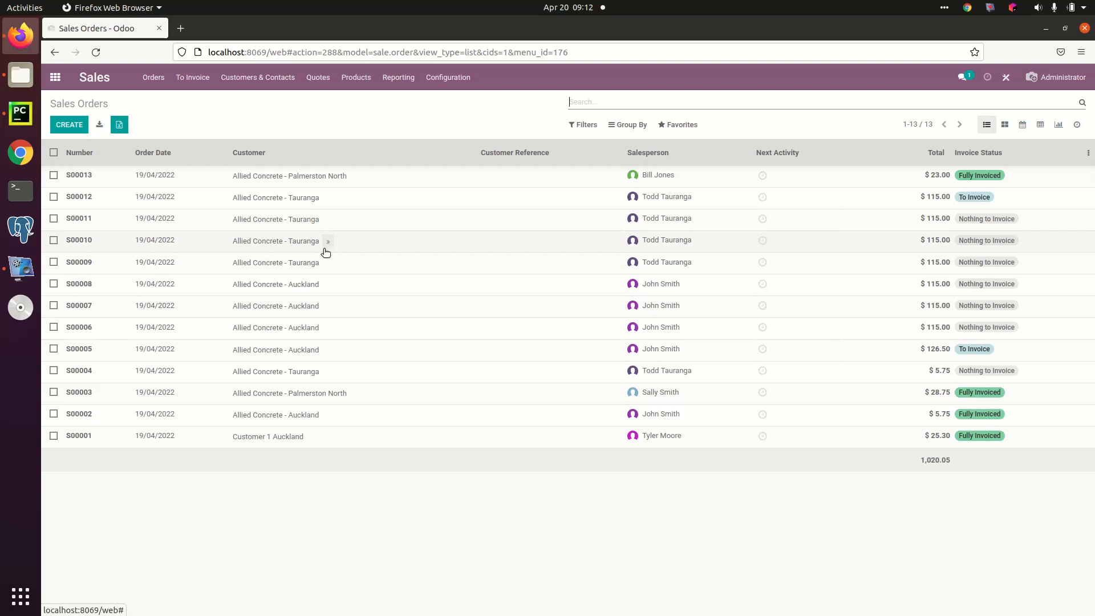
left_click(329, 244)
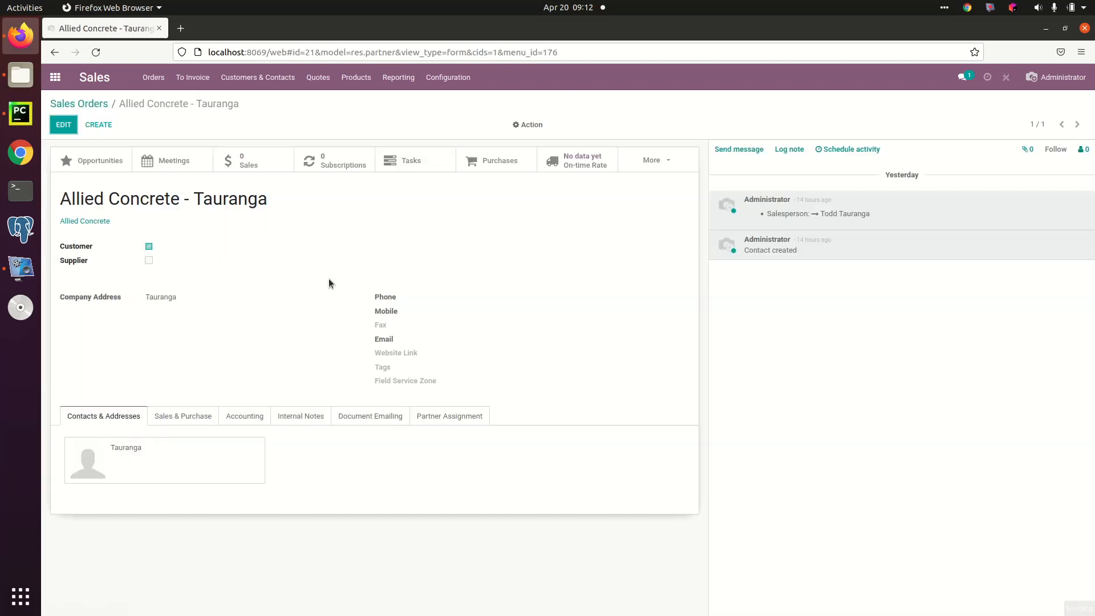
left_click(97, 104)
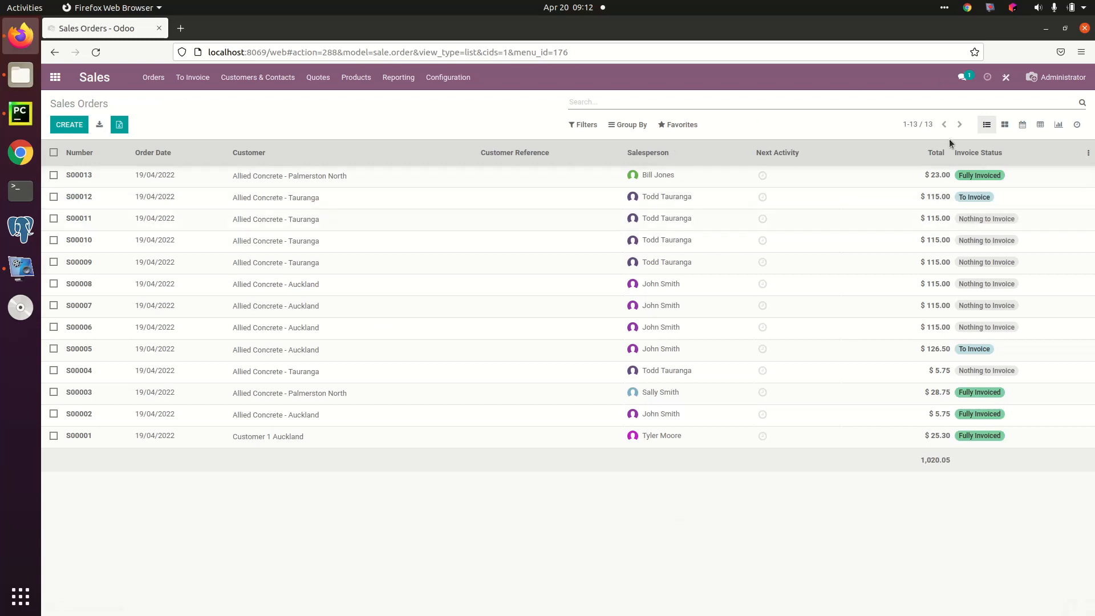
Step: View the sales orders as kanban cards, a calendar and a pivot table
left_click(1005, 126)
left_click(1025, 126)
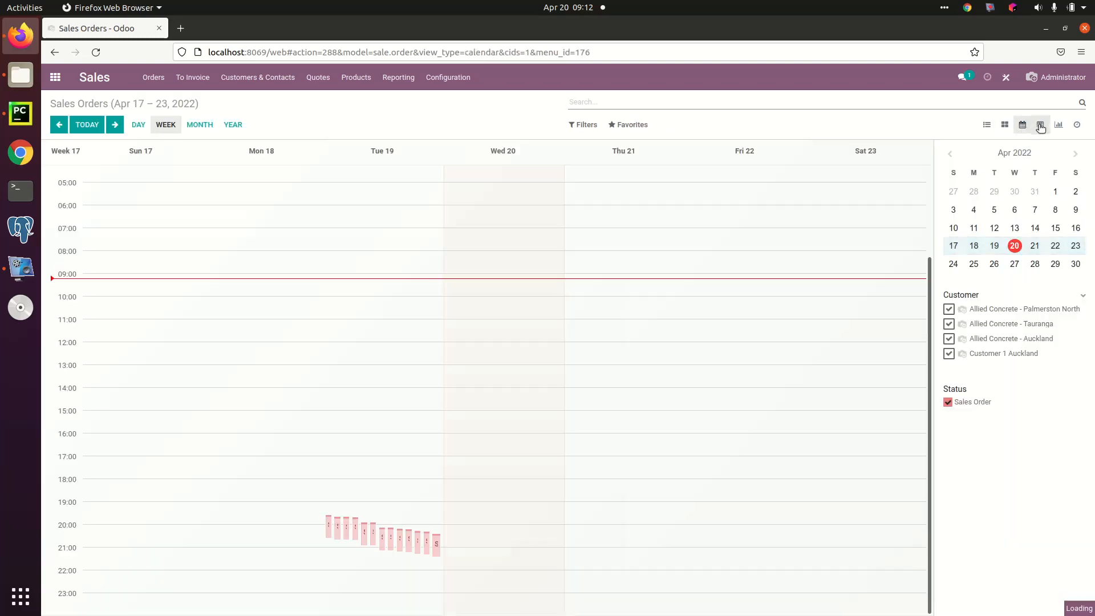
left_click(1041, 127)
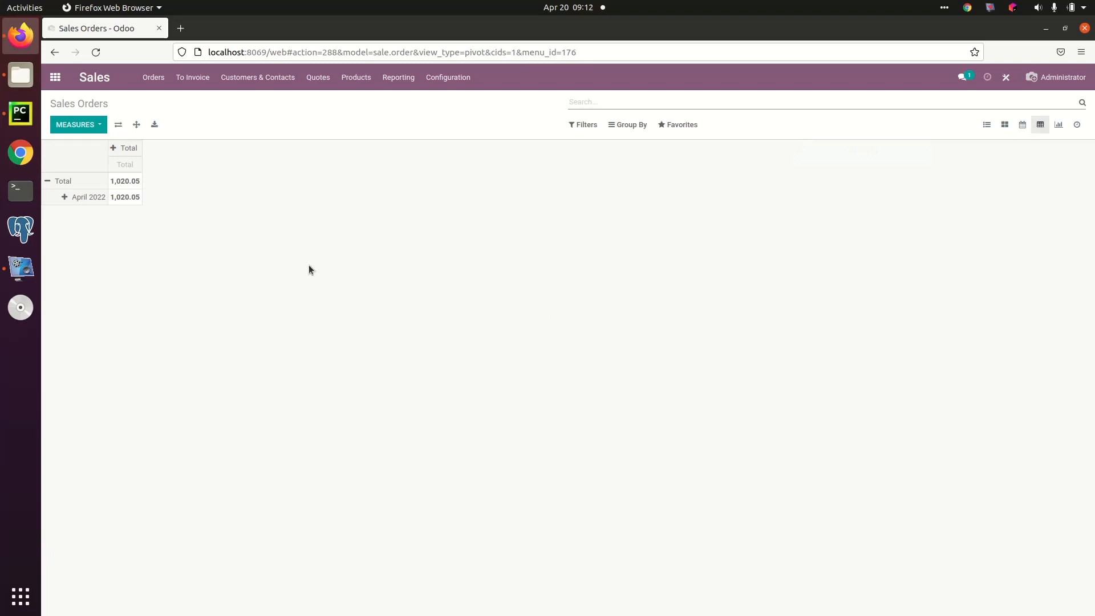
Step: Regroup the pivot table's rows by Customer and its columns by Creation Date per day
left_click(51, 182)
left_click(50, 180)
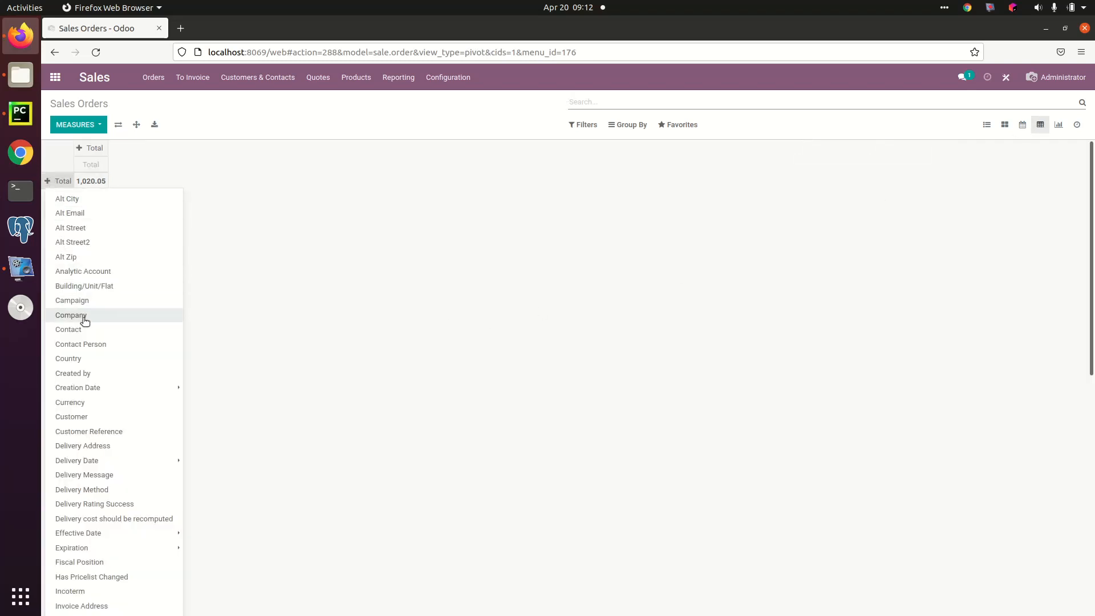
left_click(84, 416)
left_click(195, 149)
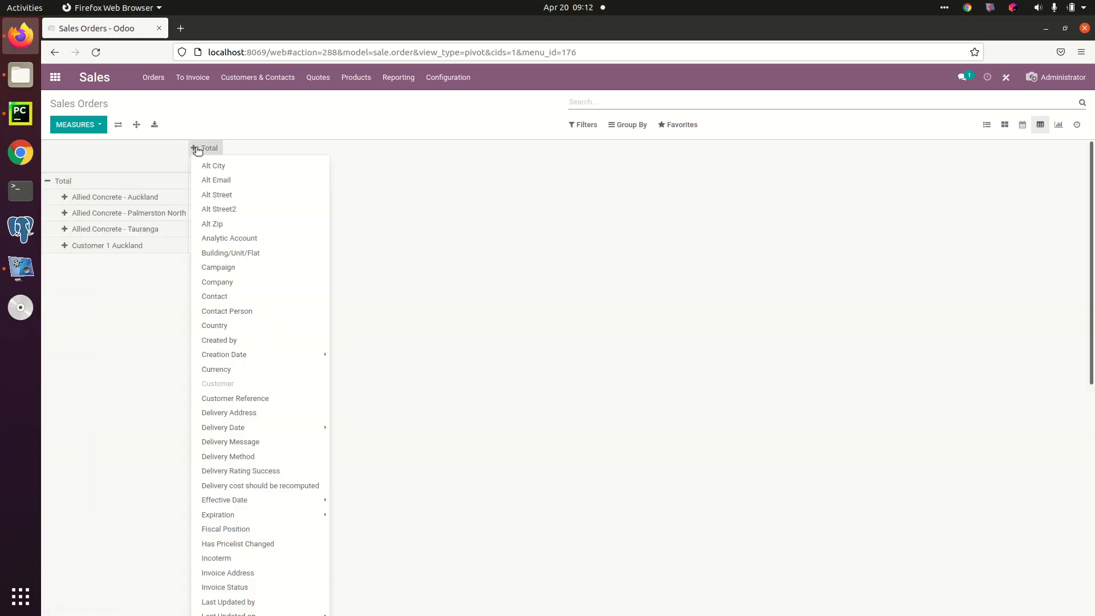
mouse_move(231, 356)
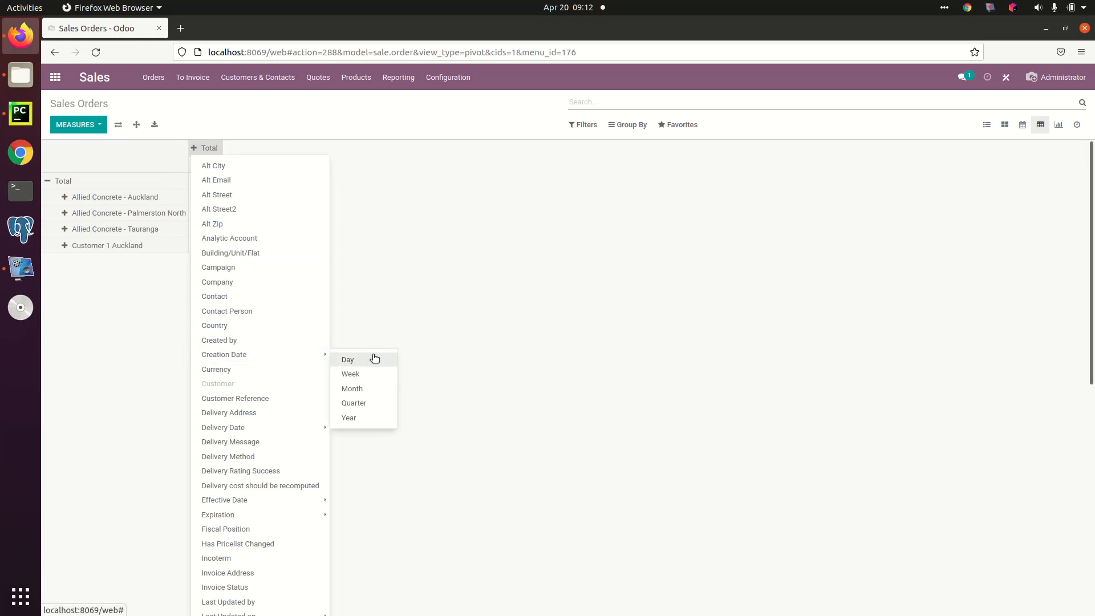
left_click(367, 361)
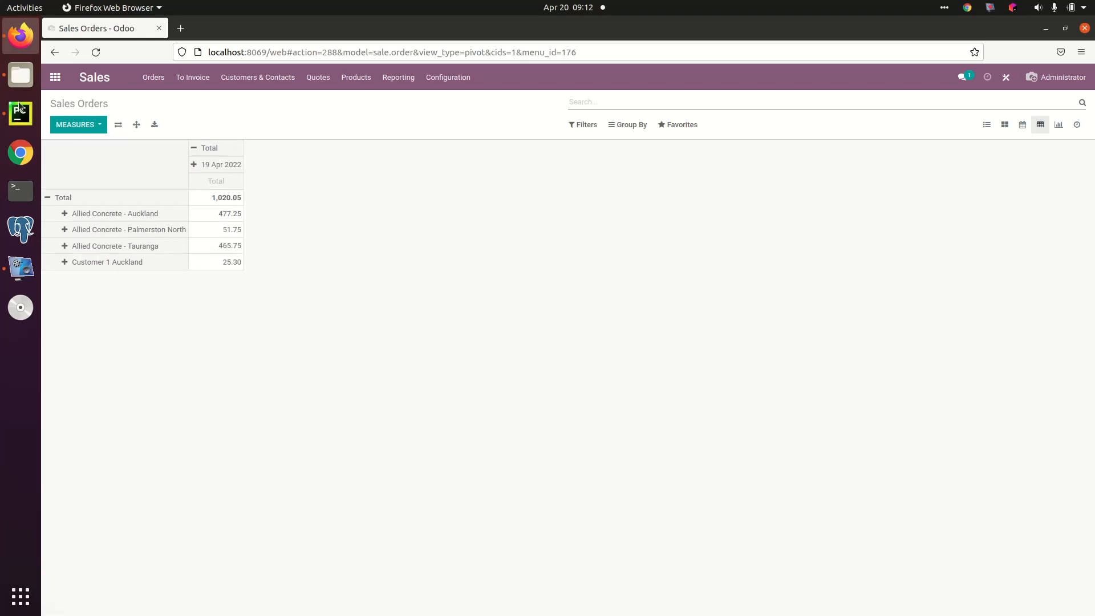
Step: View the sales orders as a graph and as activities, and return to the list view
left_click(1058, 124)
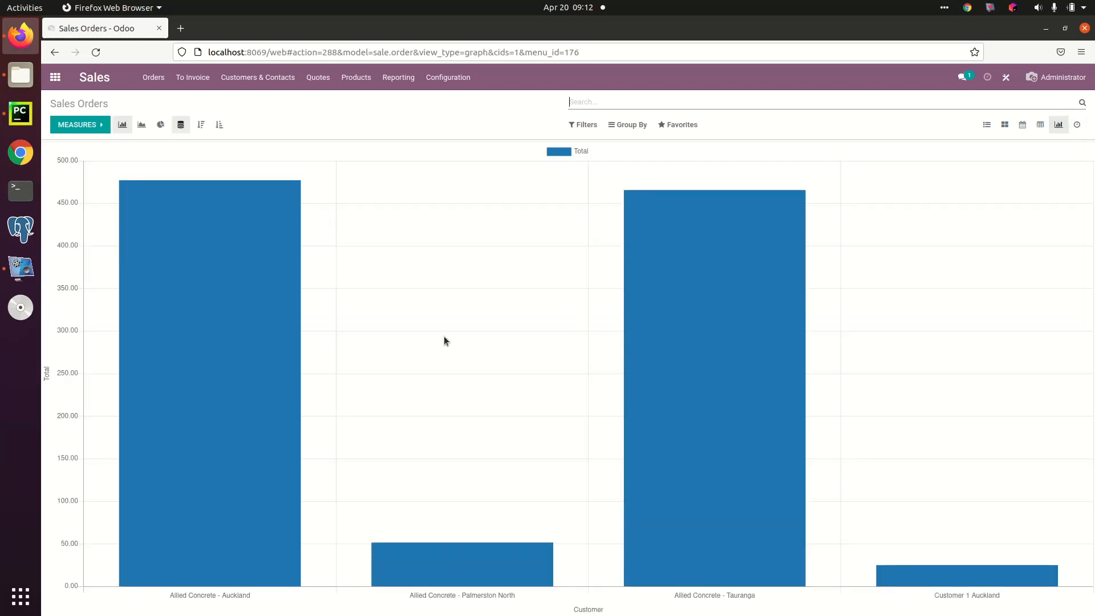
left_click(1078, 126)
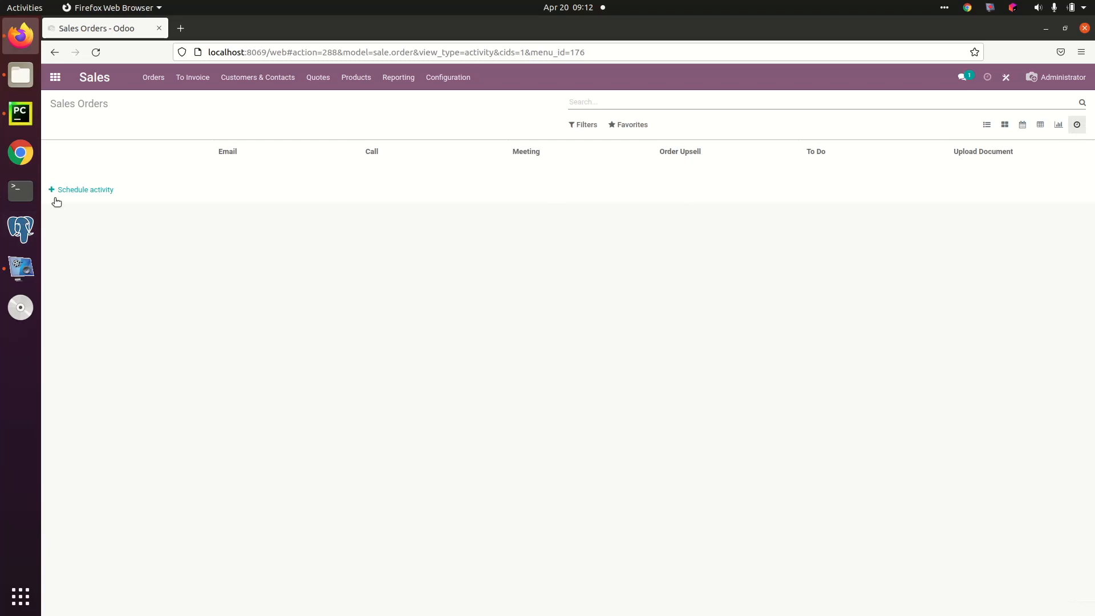
left_click(985, 126)
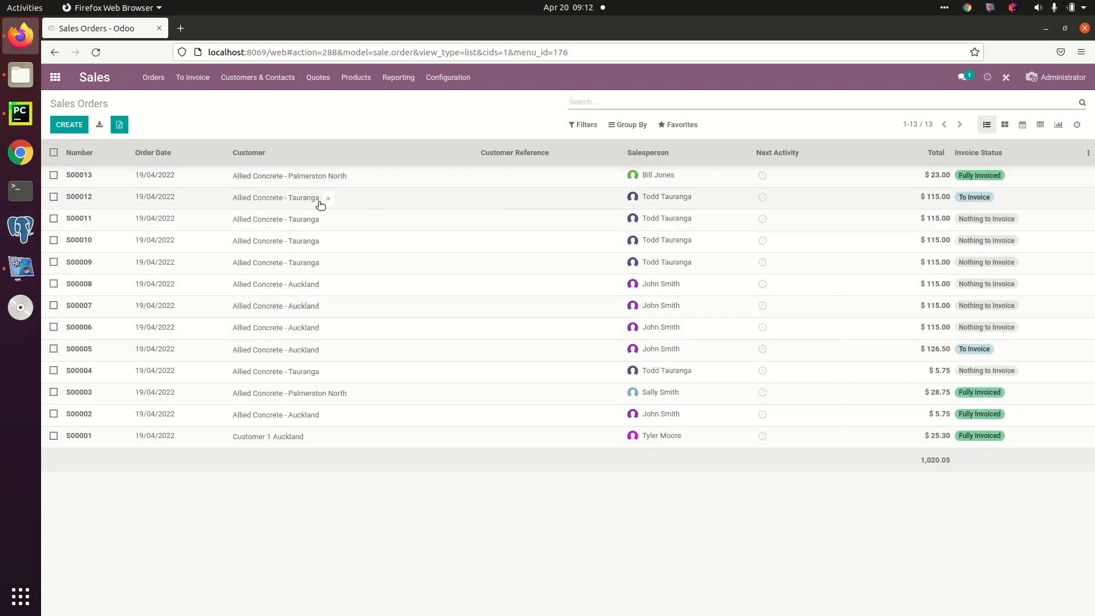
Step: Set up a Call activity on the $23.00 Palmerston North order, with summary "Call someone", assigned to that order's salesperson
left_click(762, 177)
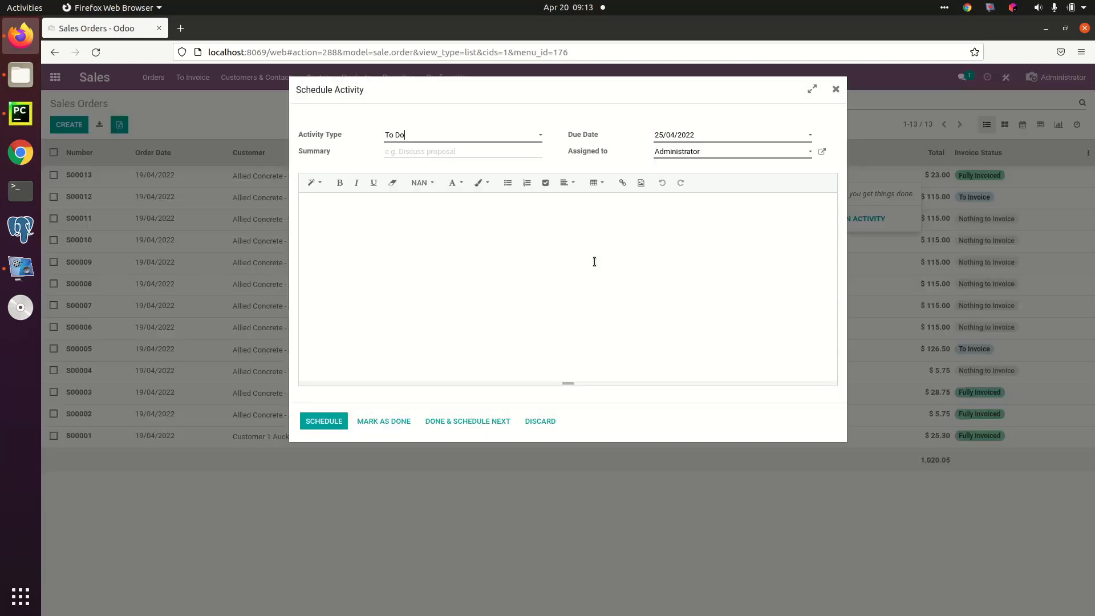
left_click(464, 139)
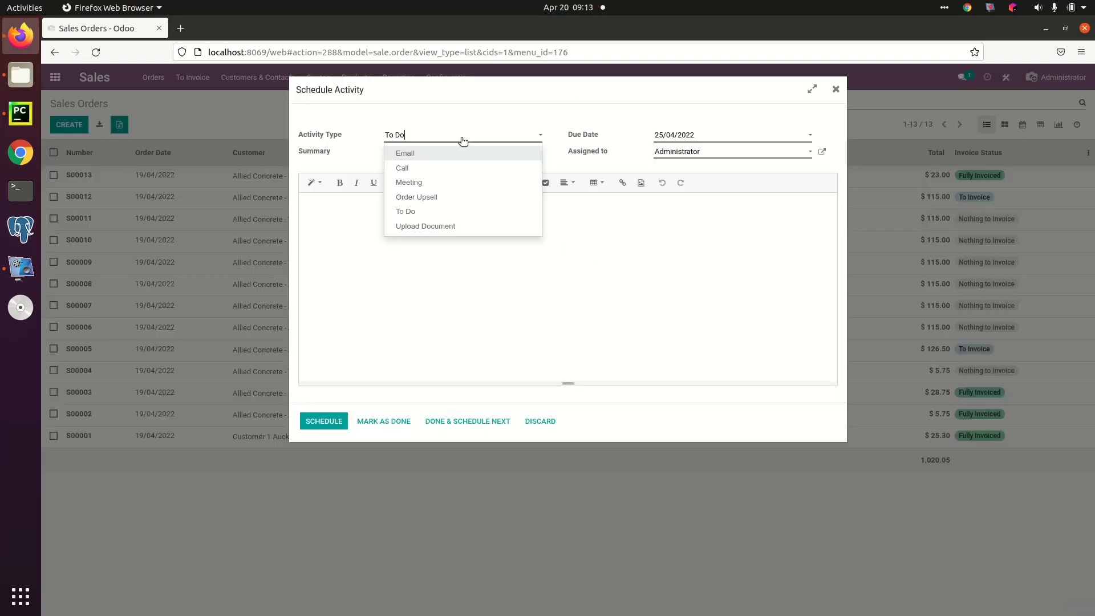
left_click(429, 171)
type("Call someone")
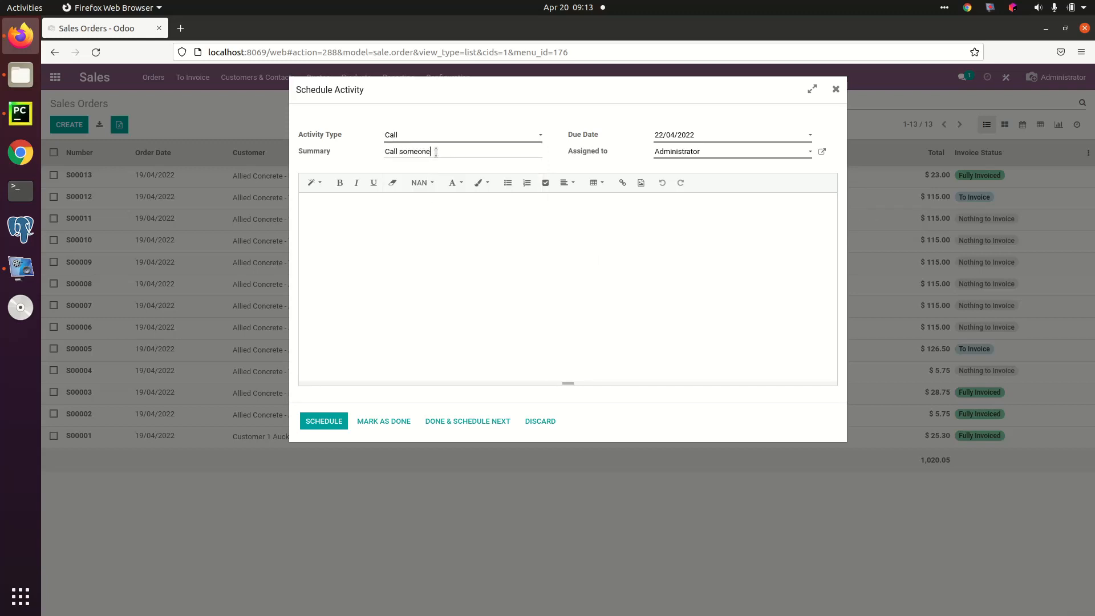
left_click(733, 156)
left_click(718, 182)
Step: Add the note "ssssd" to the call activity, discard the image selection, and schedule the activity
left_click(510, 259)
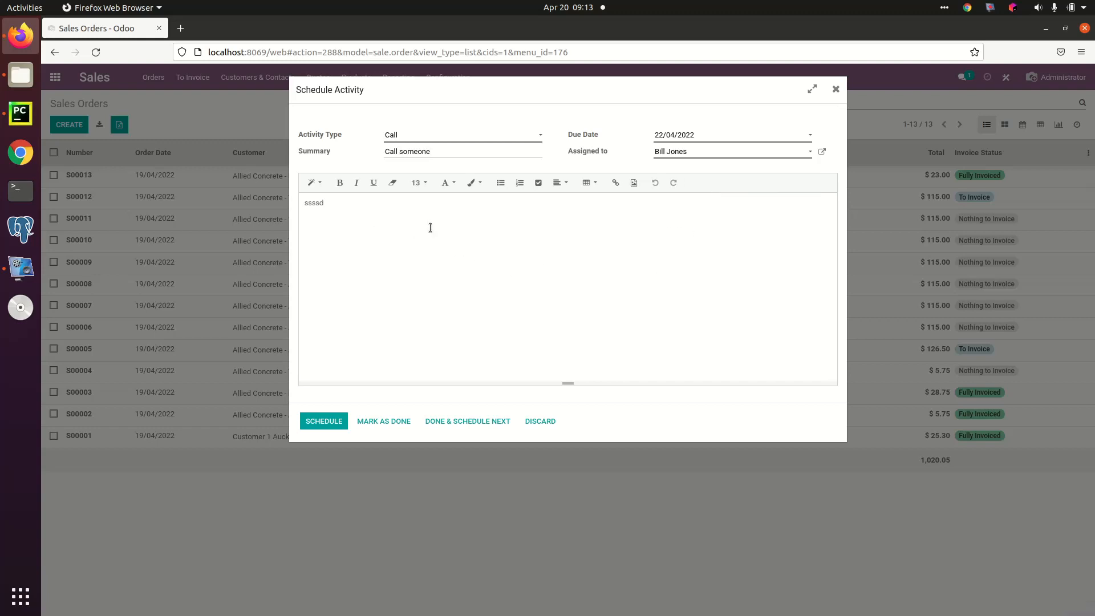
type("sssd")
key("Return")
left_click(634, 183)
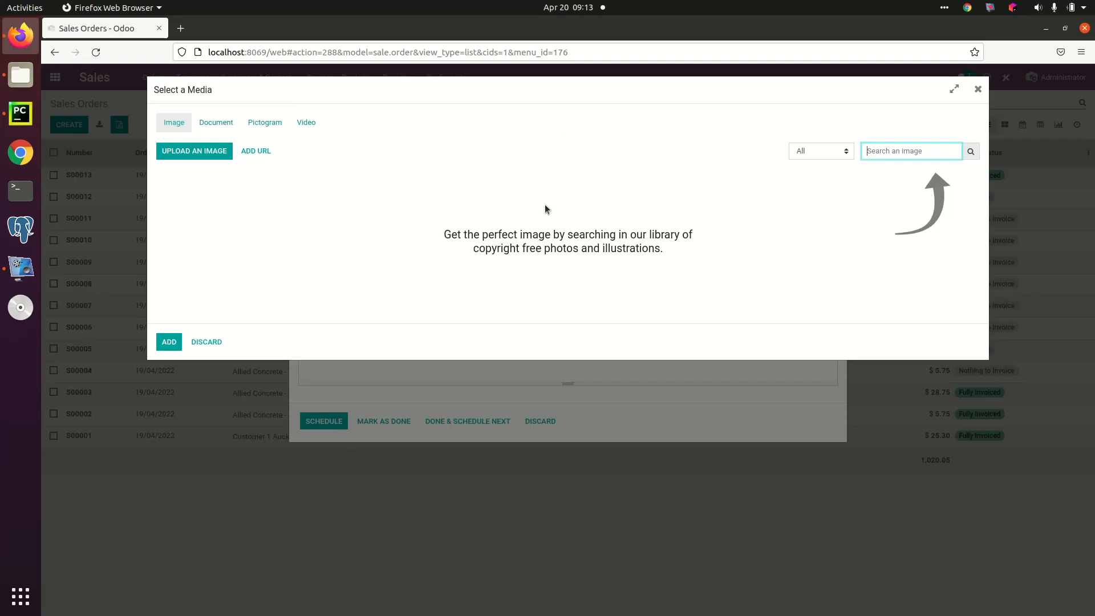
left_click(203, 342)
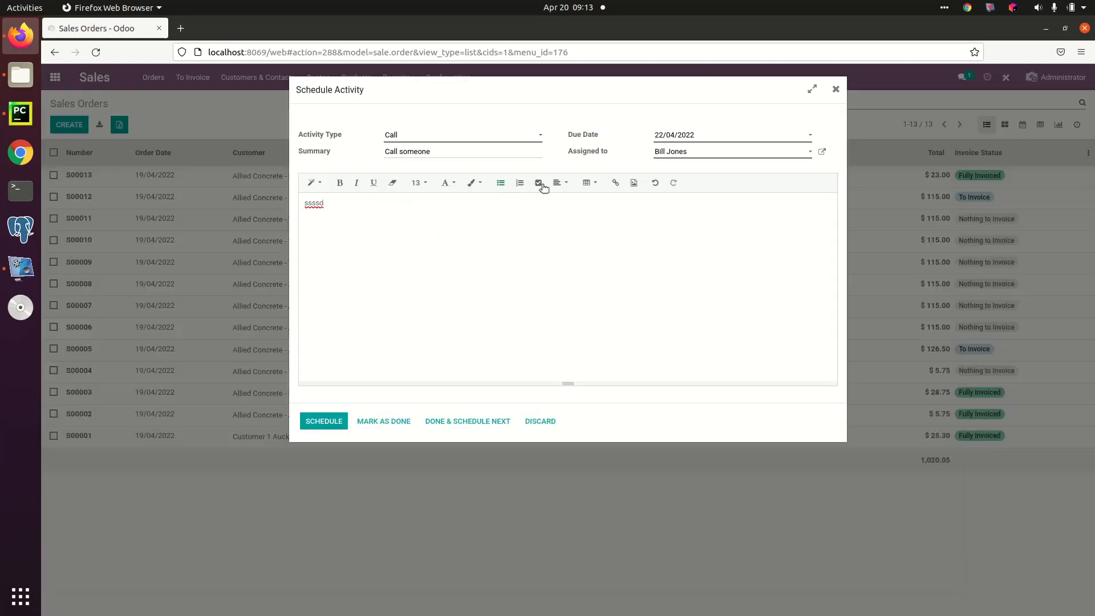
left_click(327, 423)
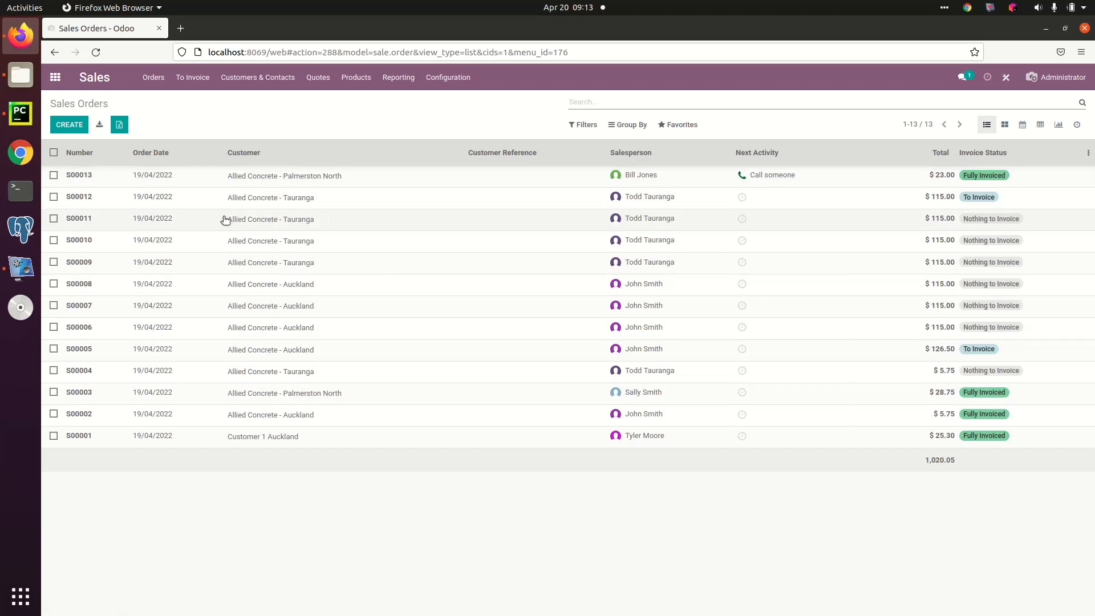
Step: Open the $23.00 Allied Concrete - Palmerston North order and review its order lines and message history
left_click(216, 181)
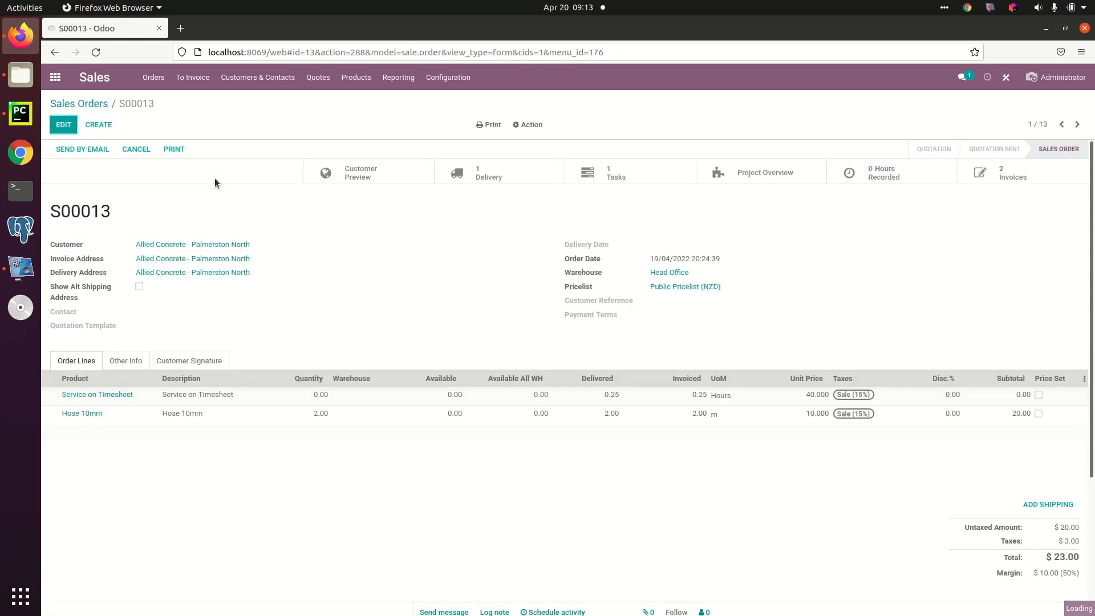
scroll(310, 467, "down", 3)
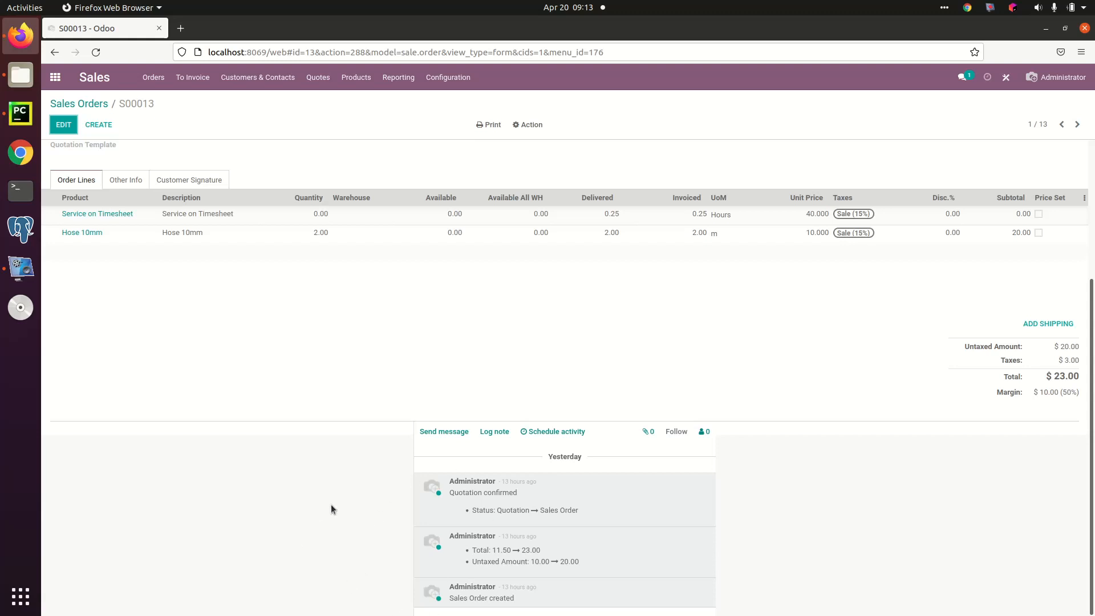
scroll(331, 505, "up", 3)
scroll(331, 504, "down", 3)
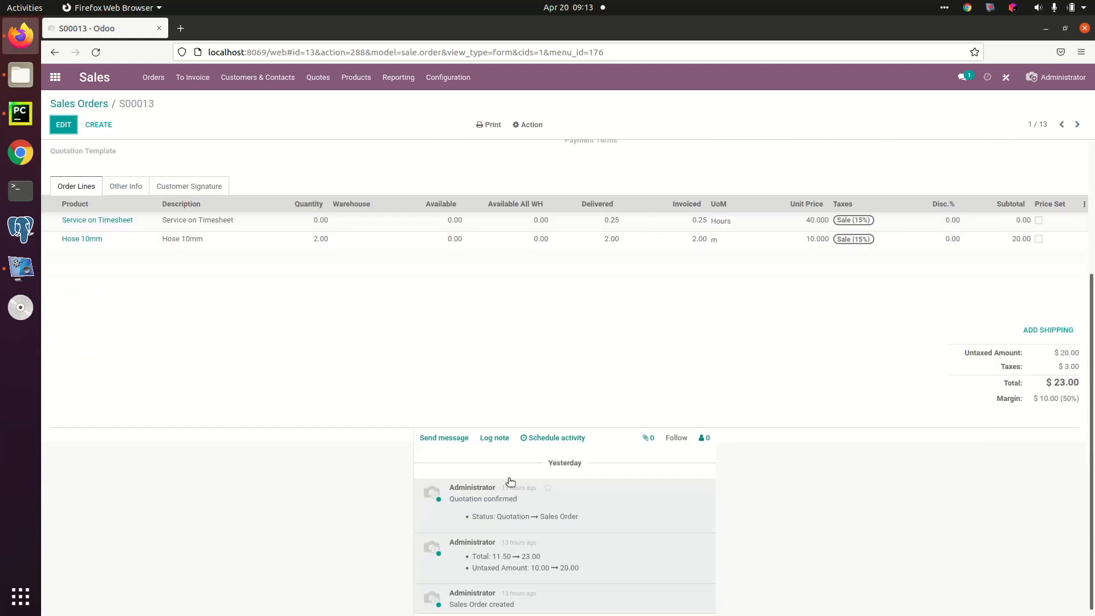
left_click(494, 438)
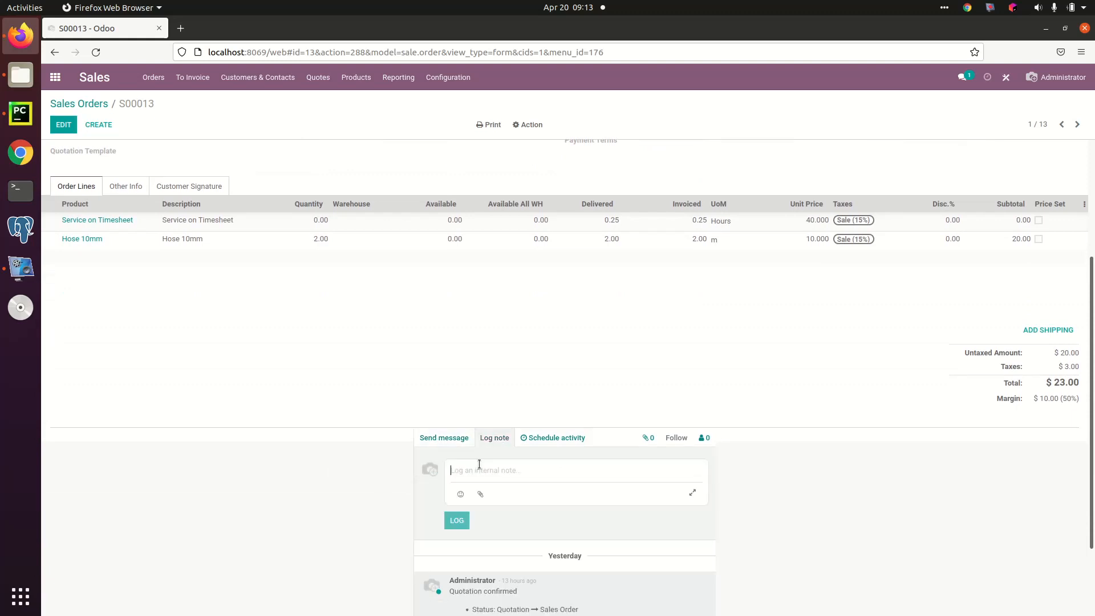
type("wewwqwe")
left_click(692, 493)
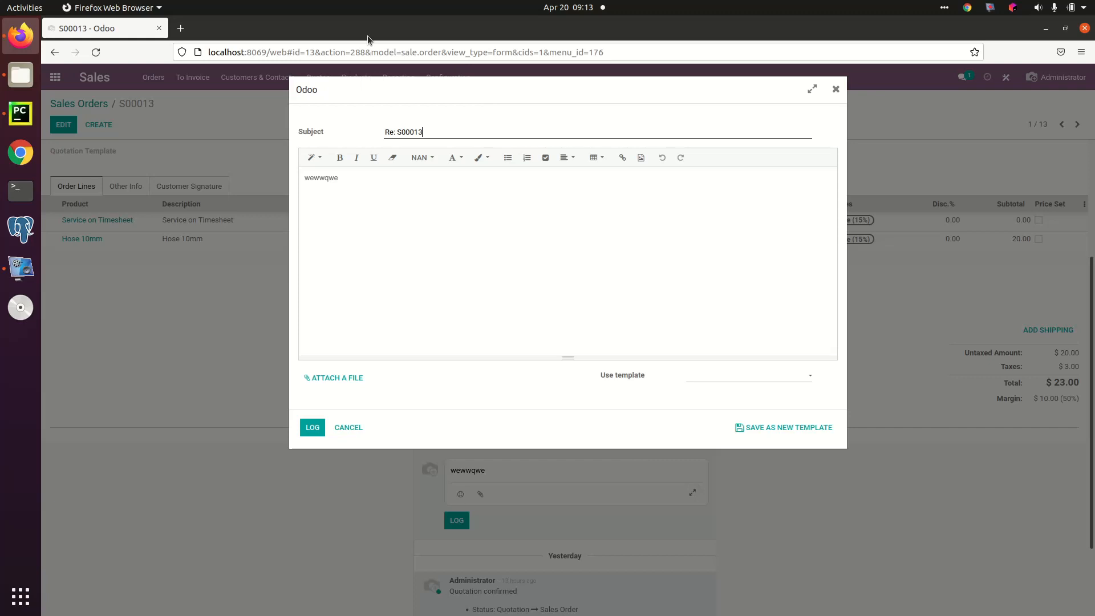
left_click(349, 428)
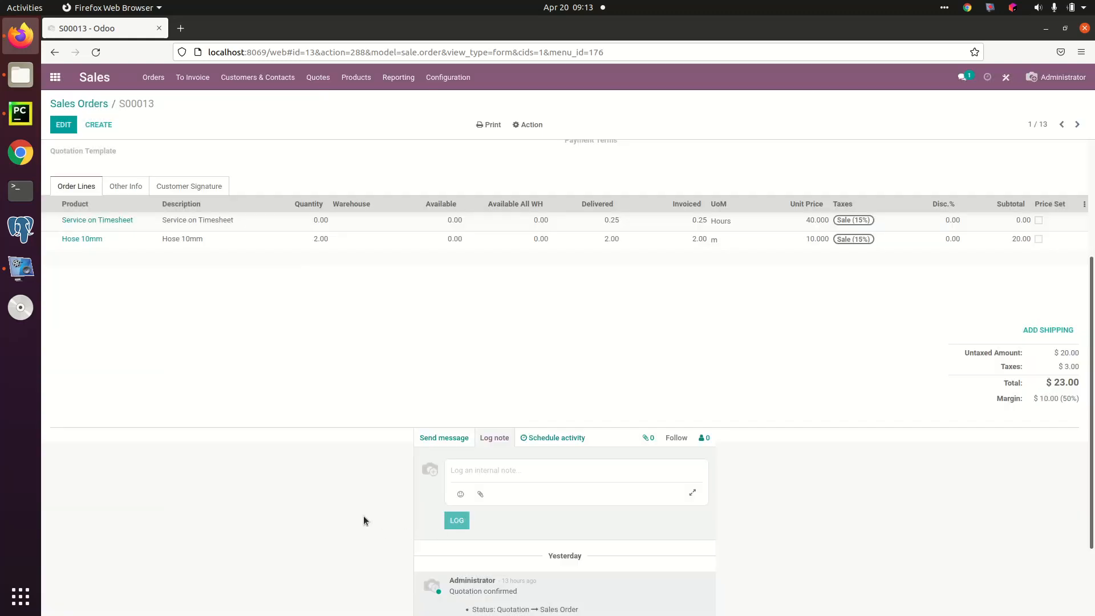
Step: Attach the file bank_export-1.csv from Downloads to the sales order
scroll(328, 475, "down", 3)
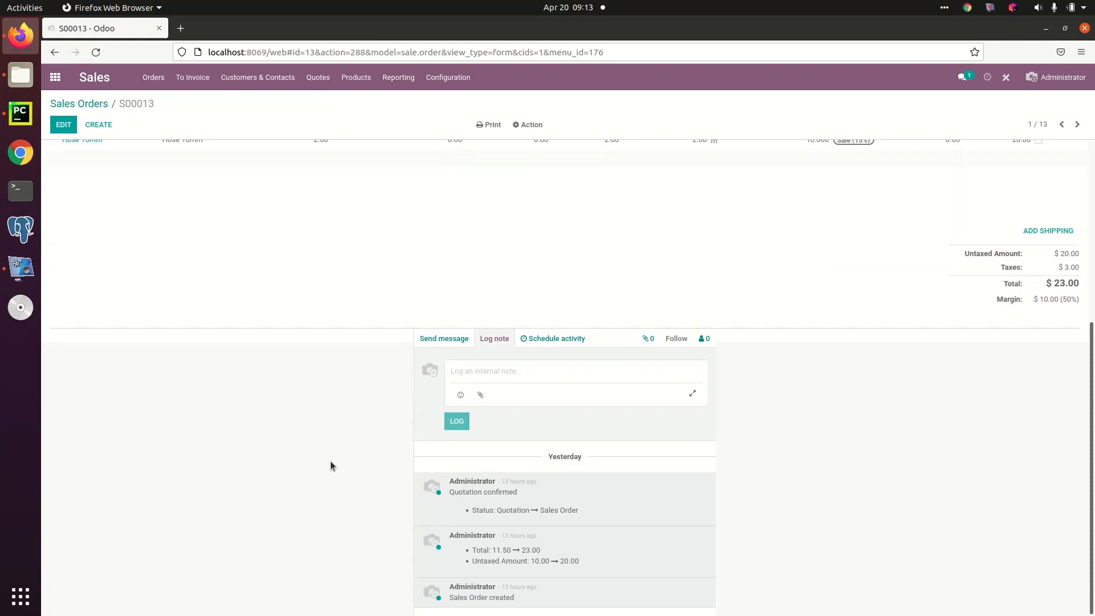
left_click(648, 340)
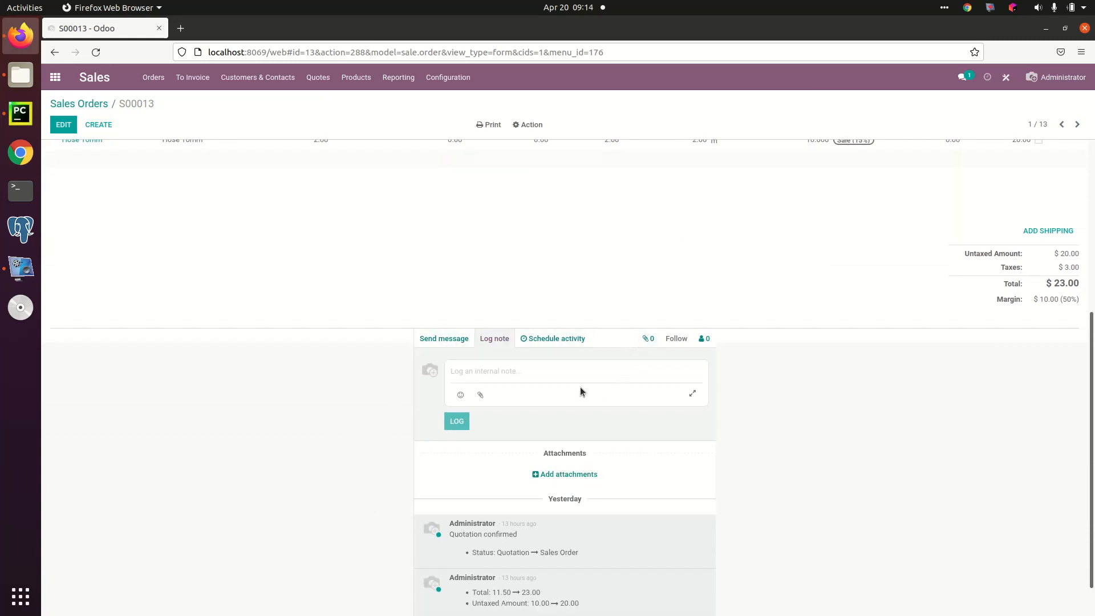
left_click(569, 476)
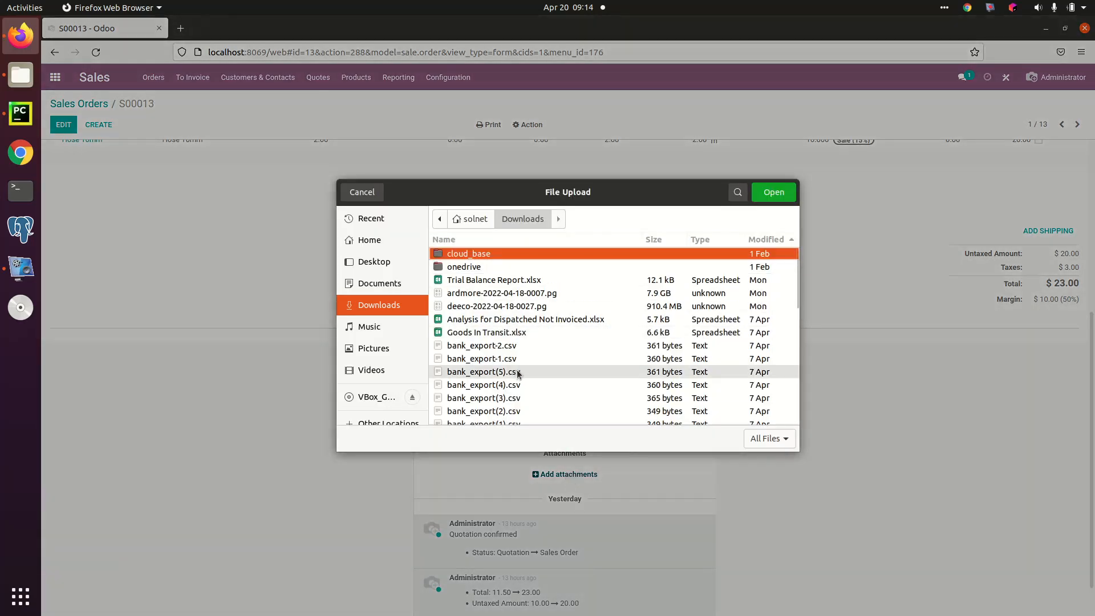
double_click(564, 359)
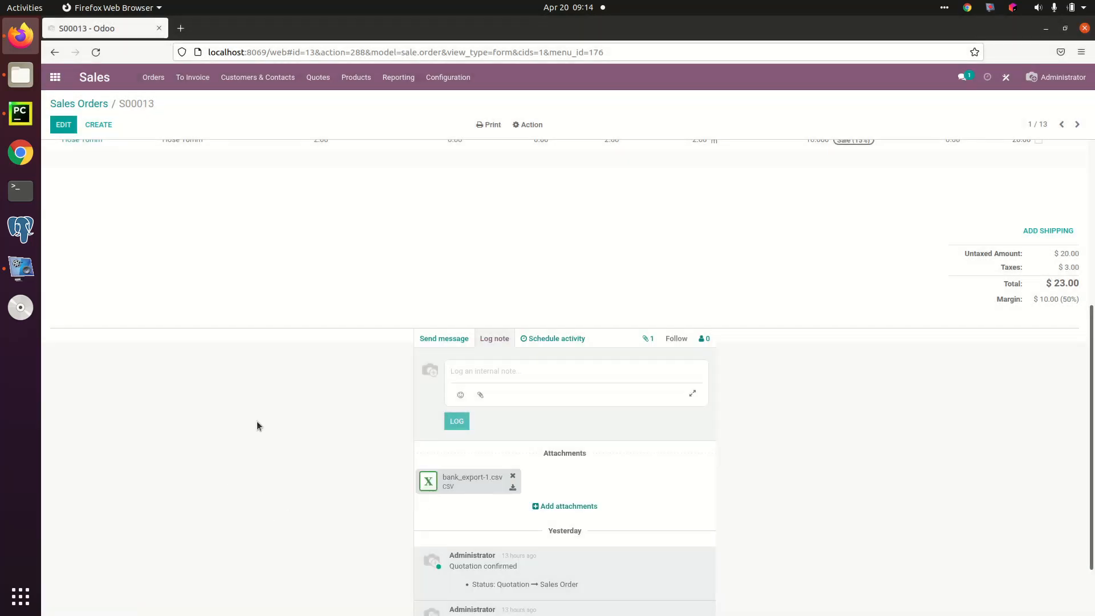
Step: Open the message composer for the order's followers and review the order form above it
left_click(441, 342)
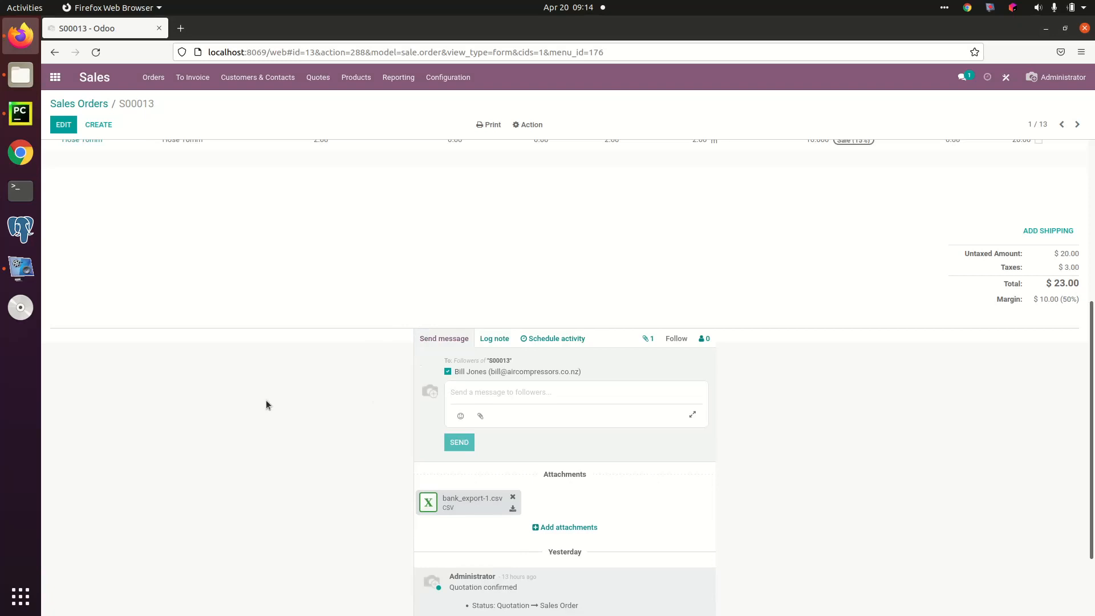
scroll(266, 402, "up", 5)
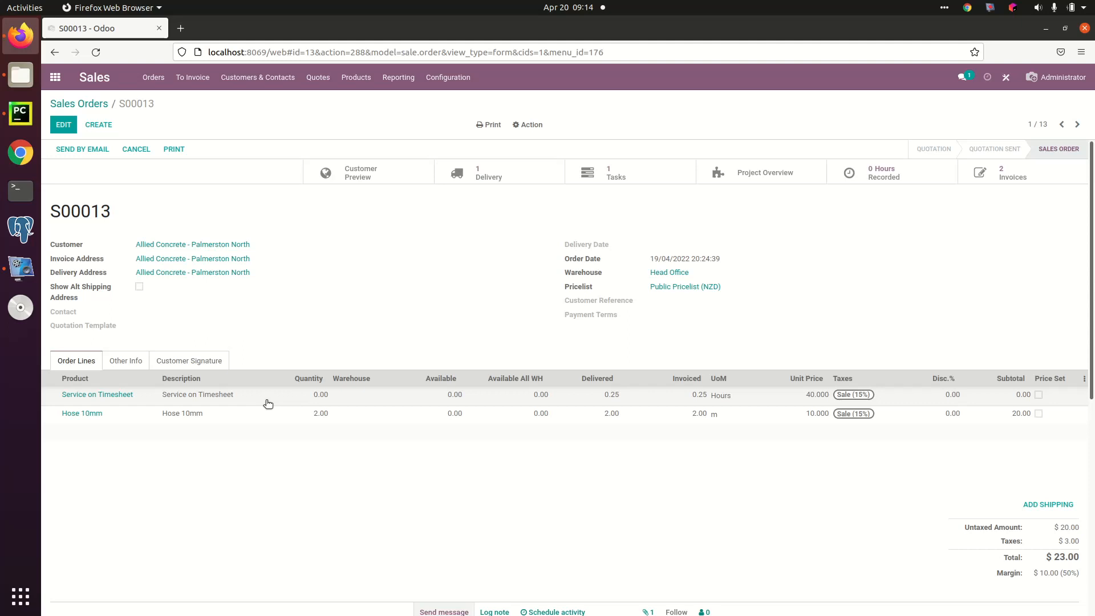
scroll(268, 404, "down", 2)
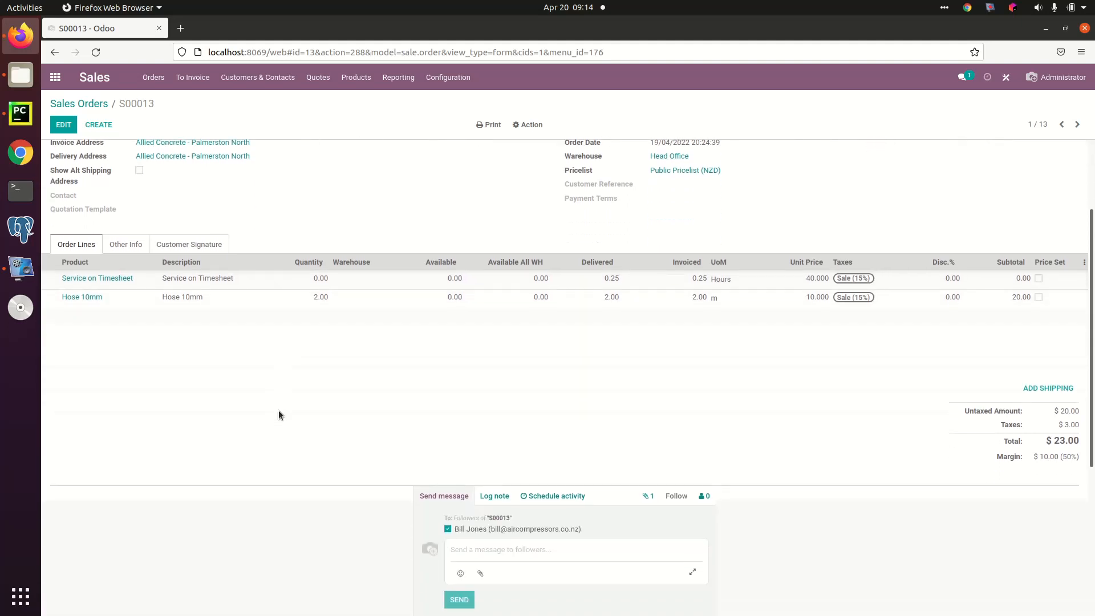
scroll(278, 409, "up", 2)
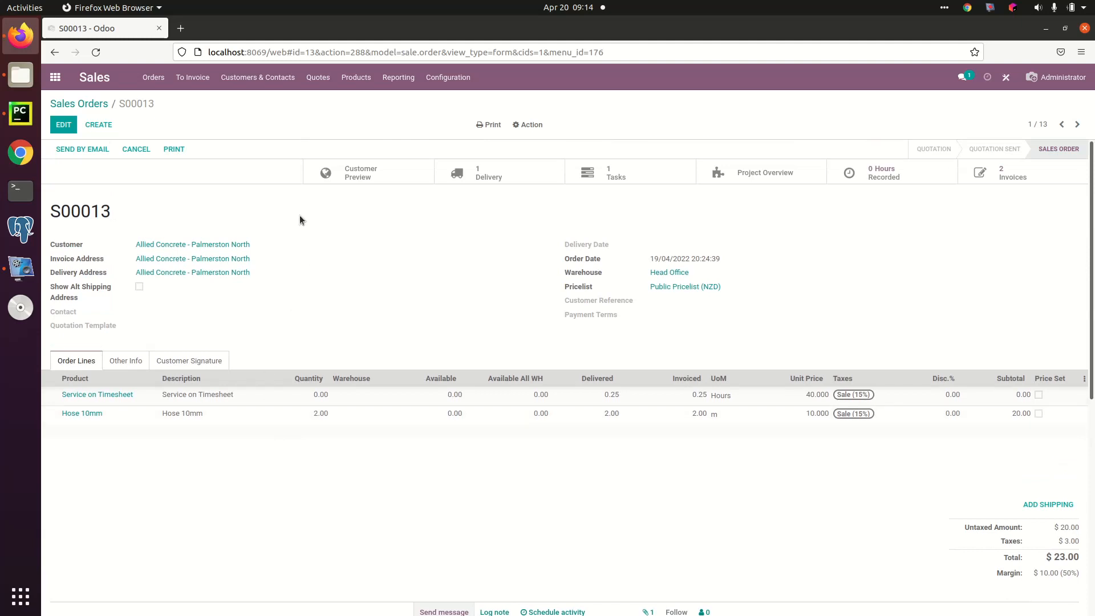
Step: Return to the Sales Orders list, search it by customer for "cust", and clear the search
left_click(91, 104)
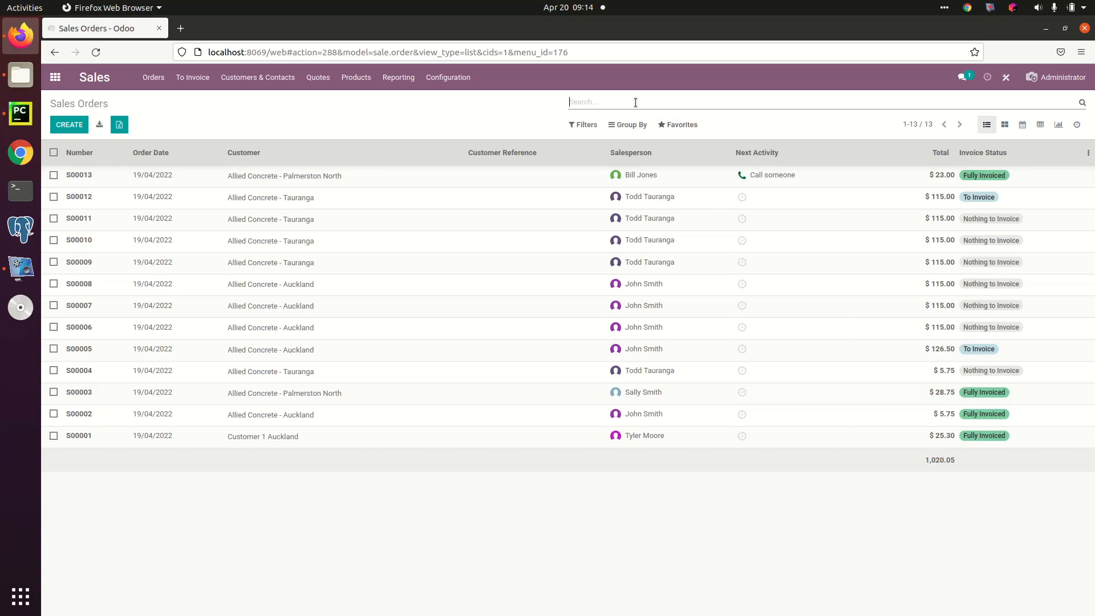
type("cust")
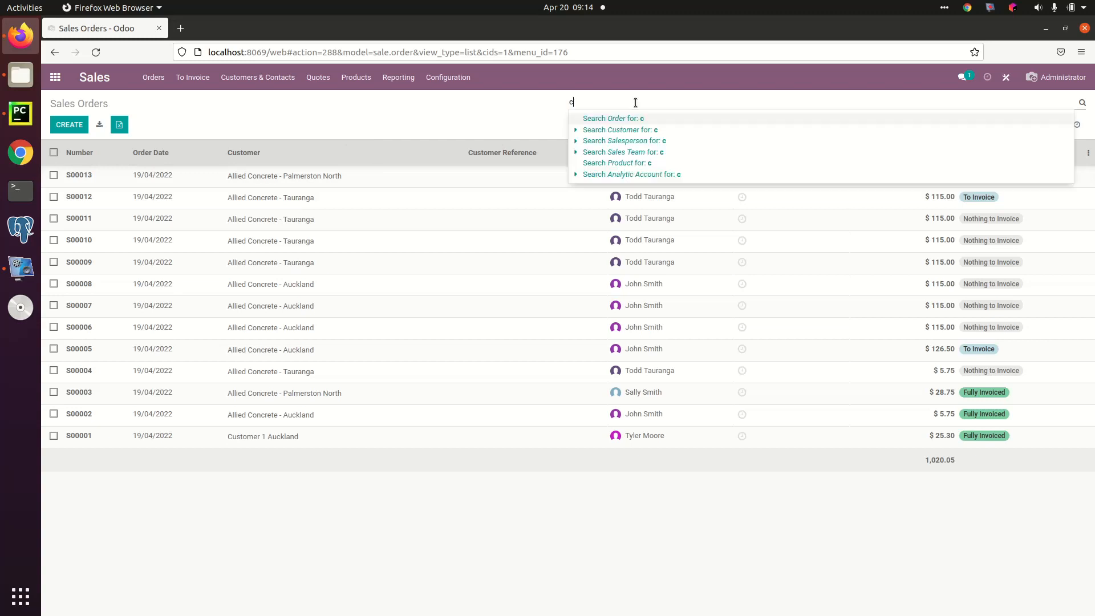
left_click(663, 130)
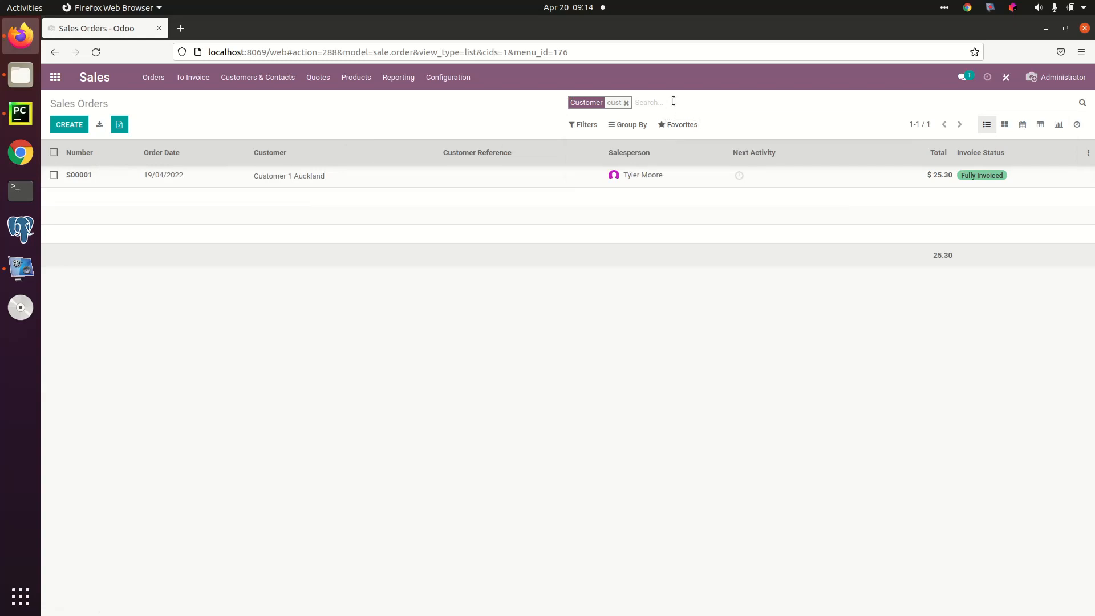
key("BackSpace")
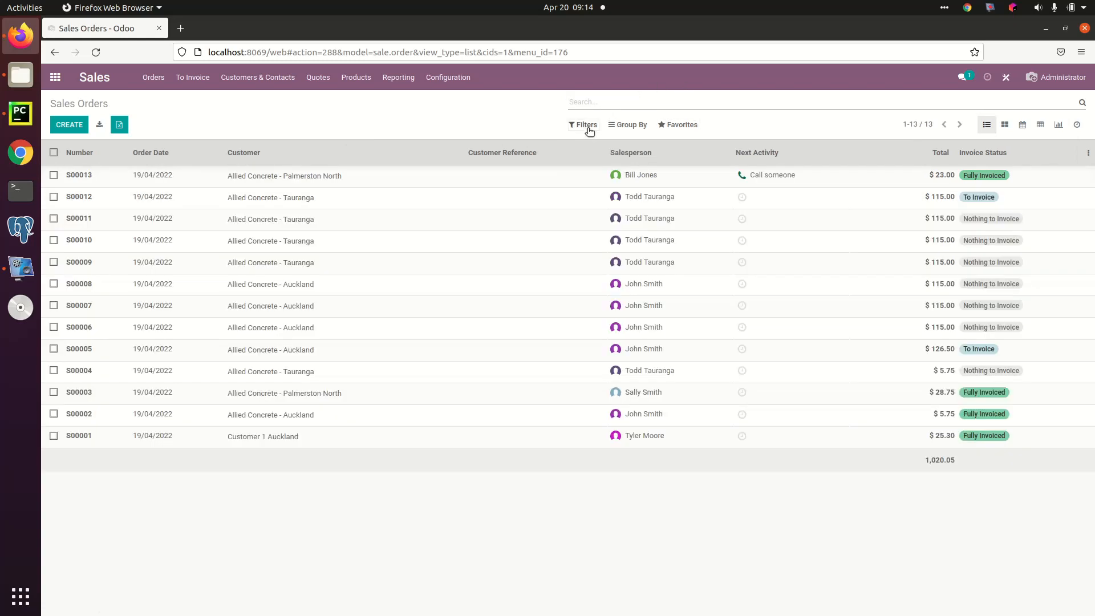
Step: Apply a custom filter where Contact contains a partial contact name, and remove it from the sales orders list
left_click(586, 126)
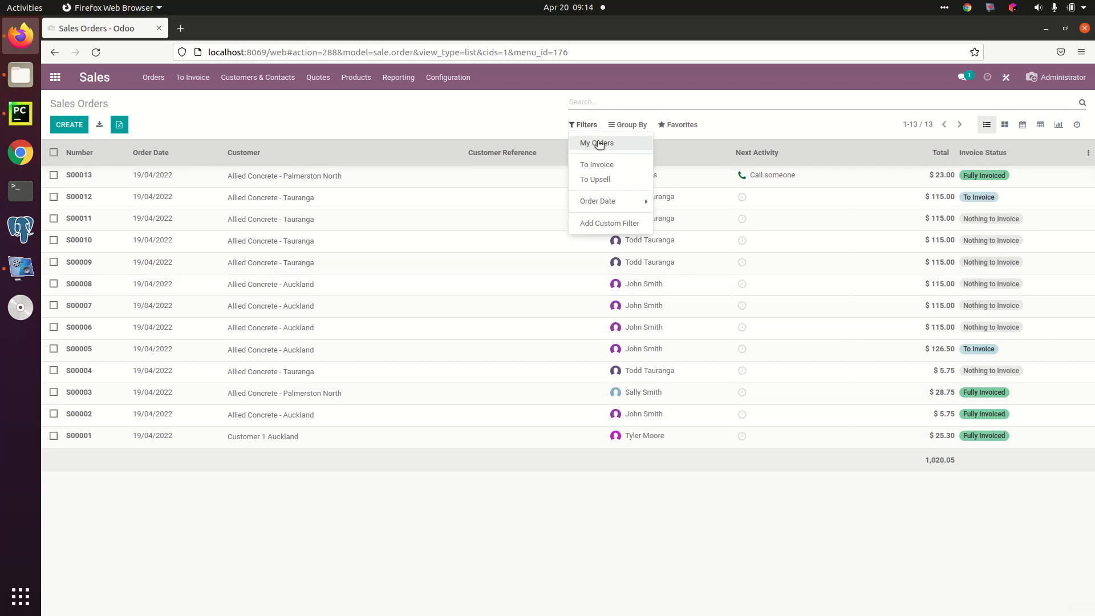
left_click(609, 224)
left_click(615, 239)
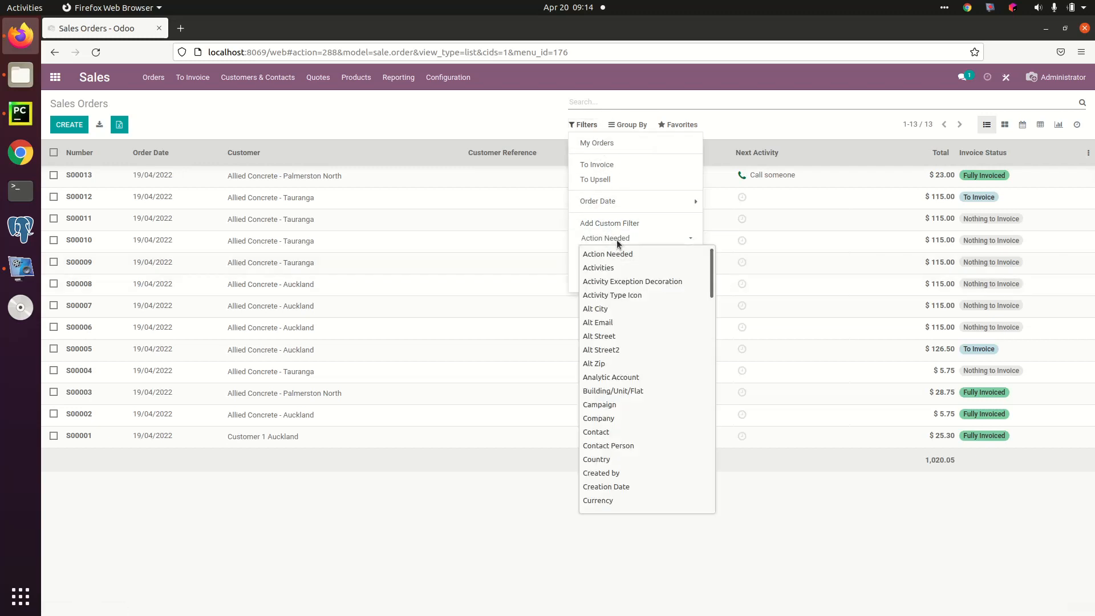
scroll(639, 320, "down", 20)
scroll(639, 325, "up", 15)
scroll(639, 327, "up", 10)
scroll(639, 327, "down", 2)
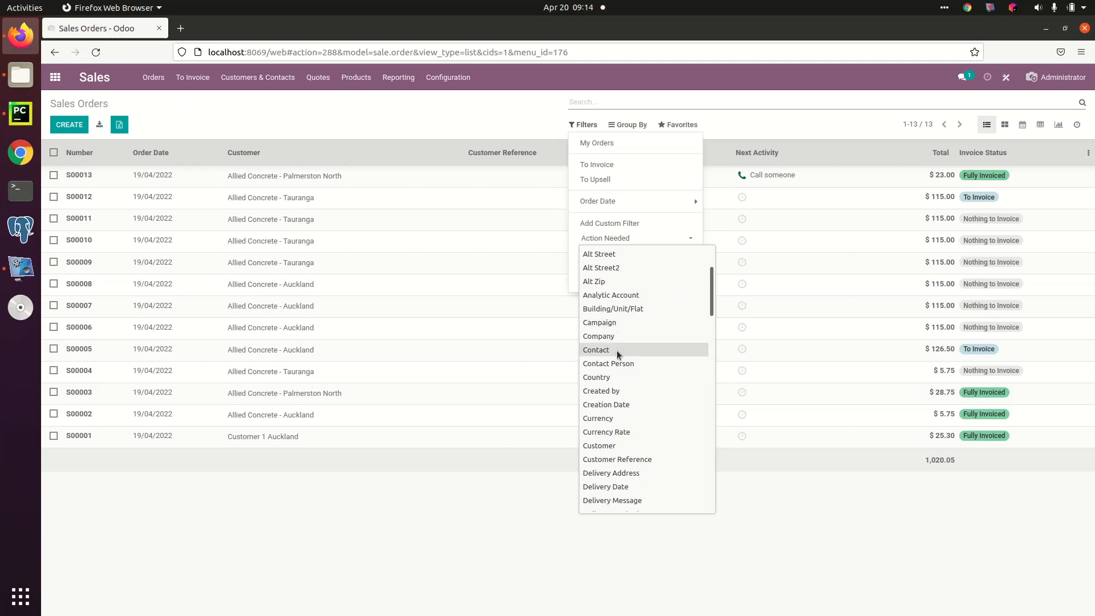
left_click(636, 350)
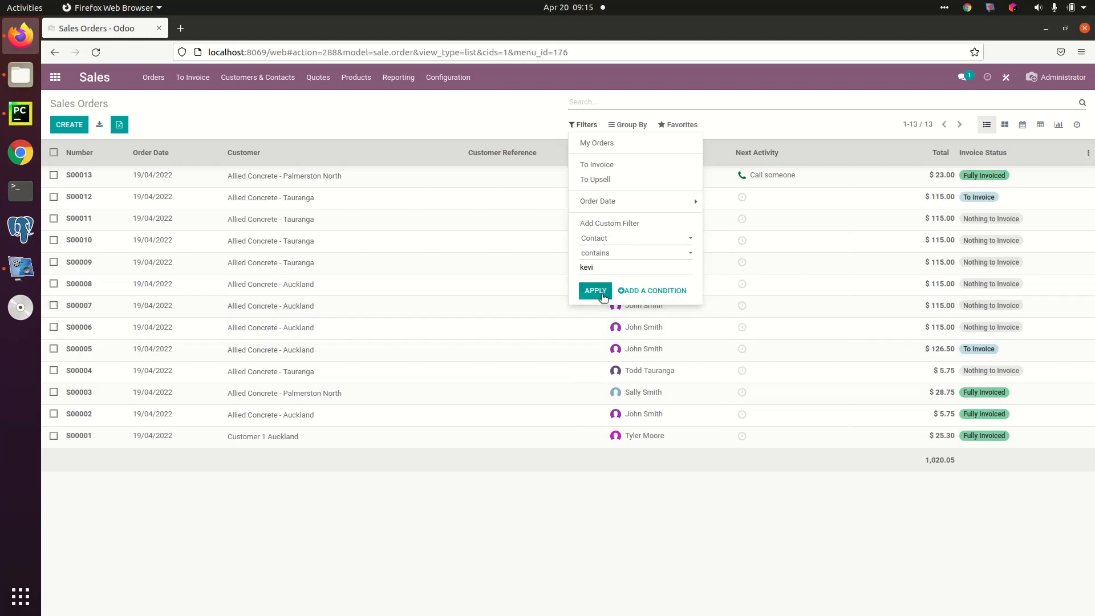
left_click(595, 291)
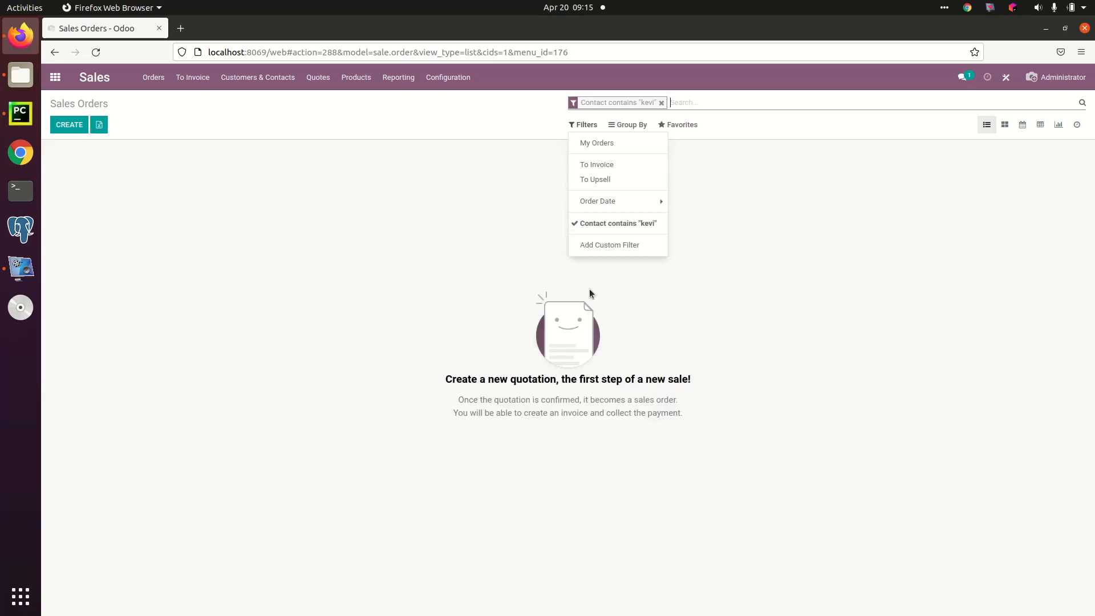
left_click(608, 224)
left_click(445, 119)
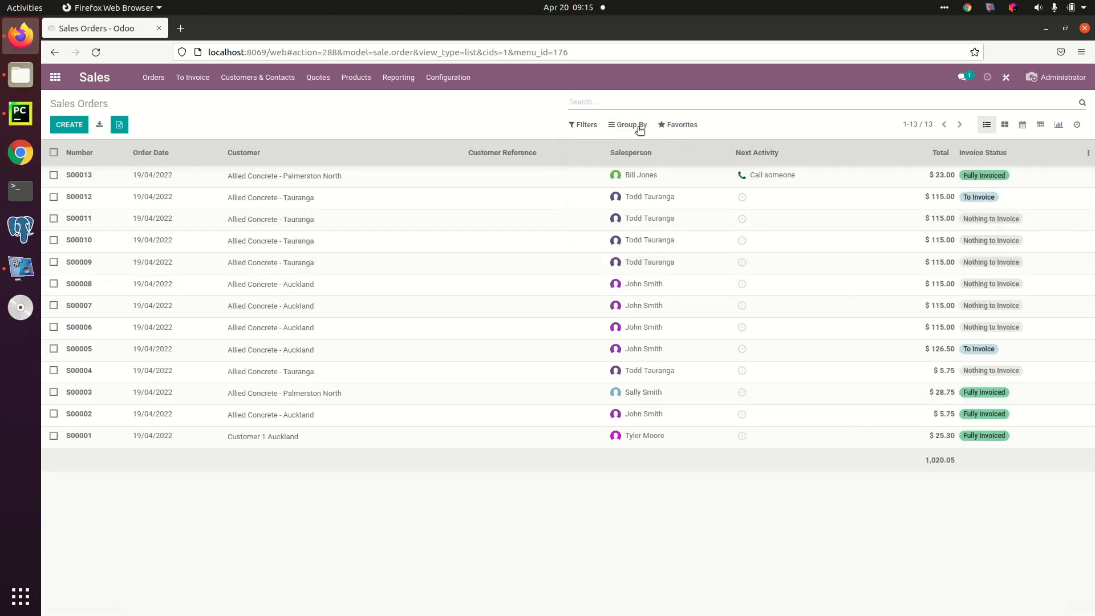
Step: Group the sales orders by Customer and remove that grouping
left_click(634, 125)
left_click(647, 149)
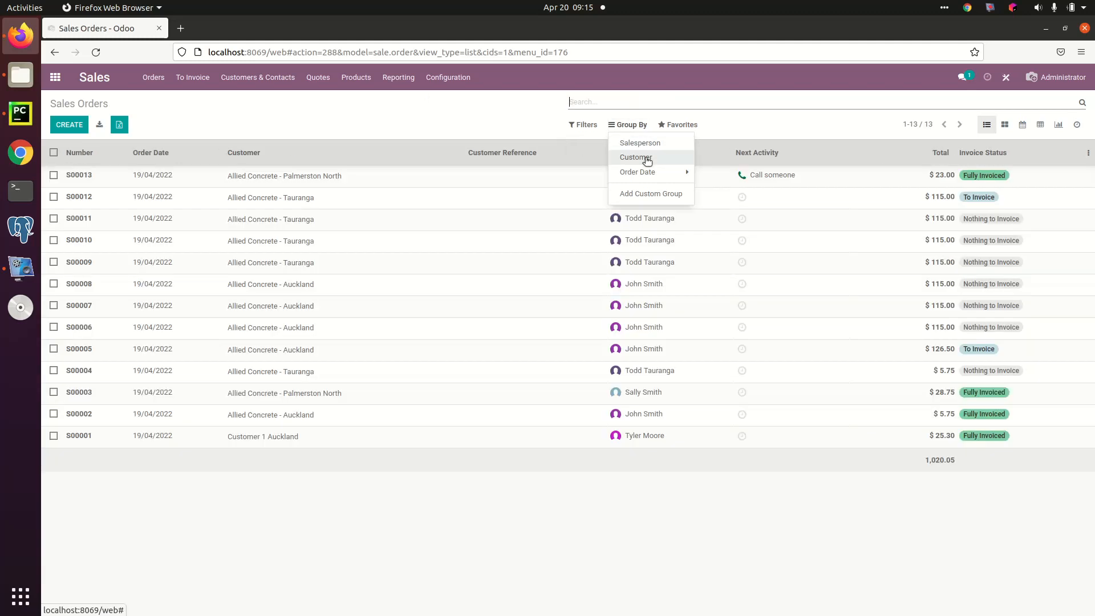
left_click(647, 159)
left_click(644, 159)
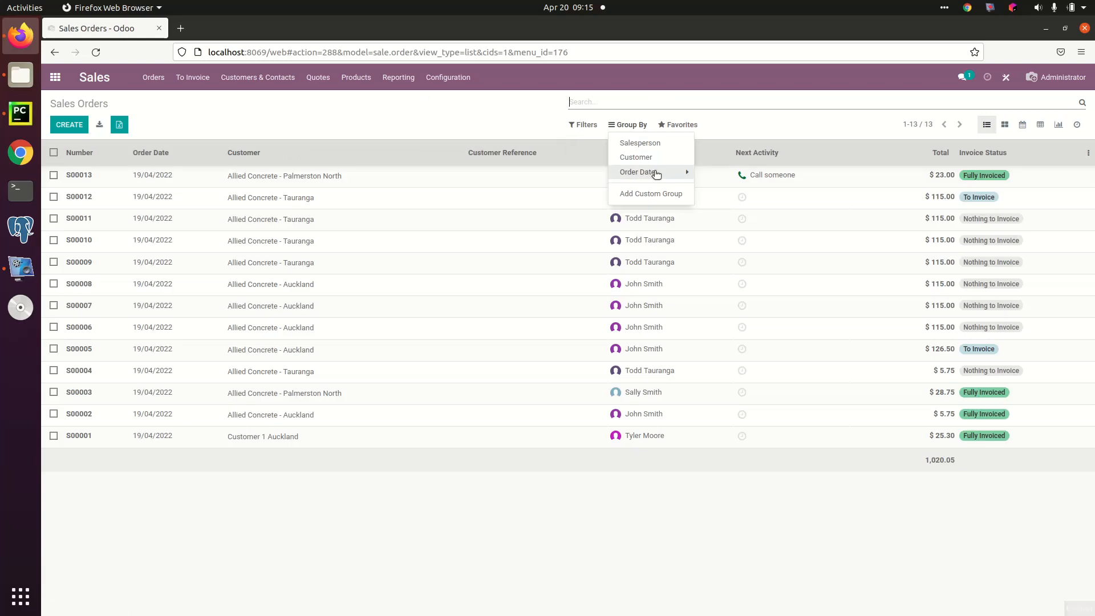
Step: Group the sales orders by order date per day and remove that grouping
left_click(670, 173)
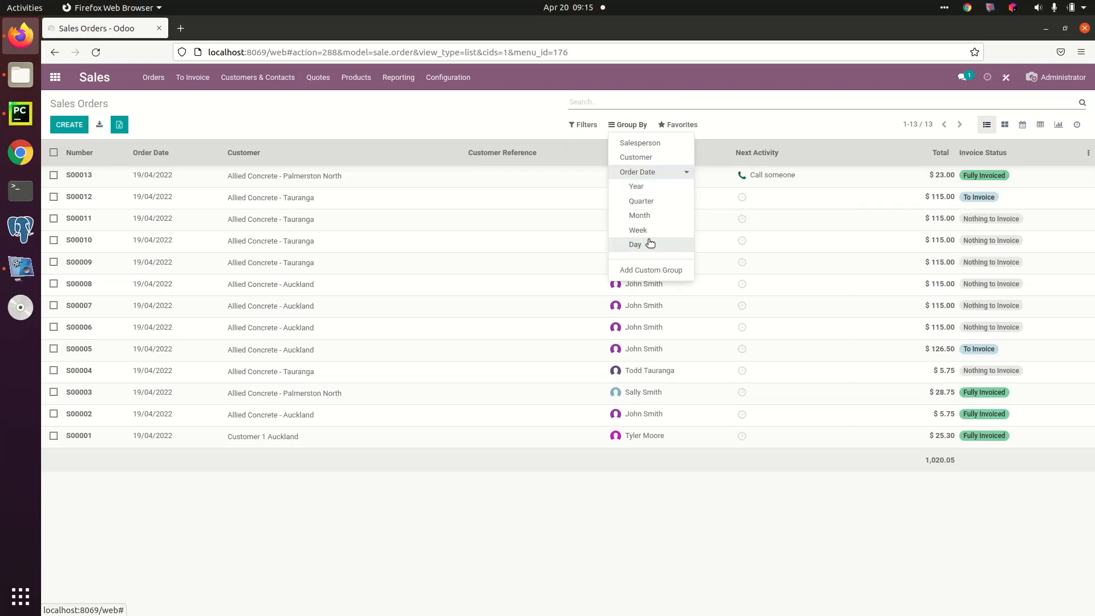
left_click(650, 244)
left_click(639, 172)
left_click(638, 172)
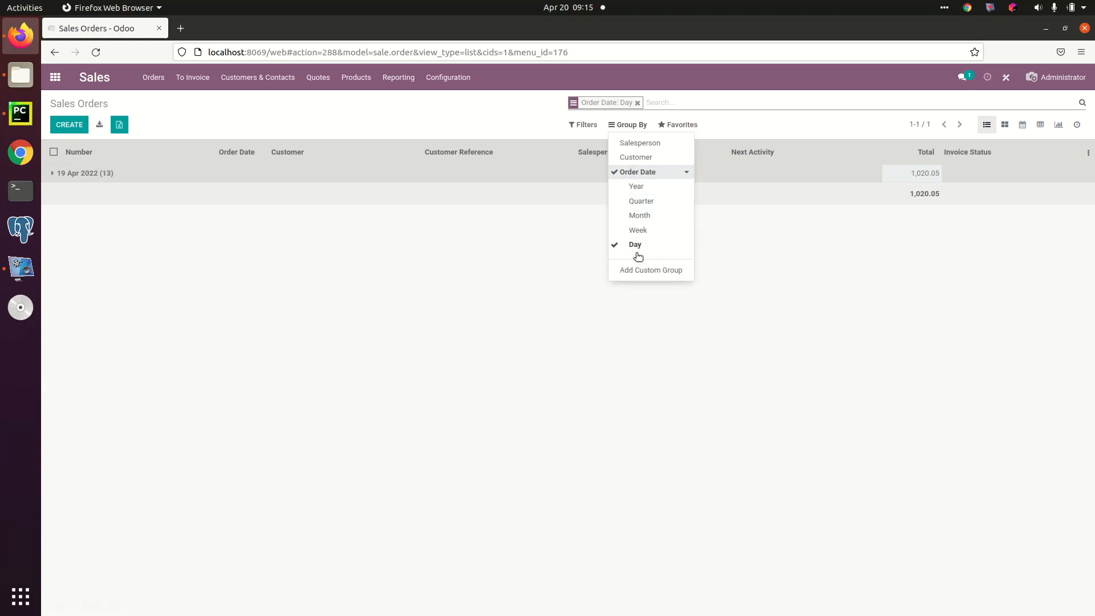
left_click(638, 245)
Step: Apply a custom grouping by Contact Person to the sales orders and remove it
left_click(642, 269)
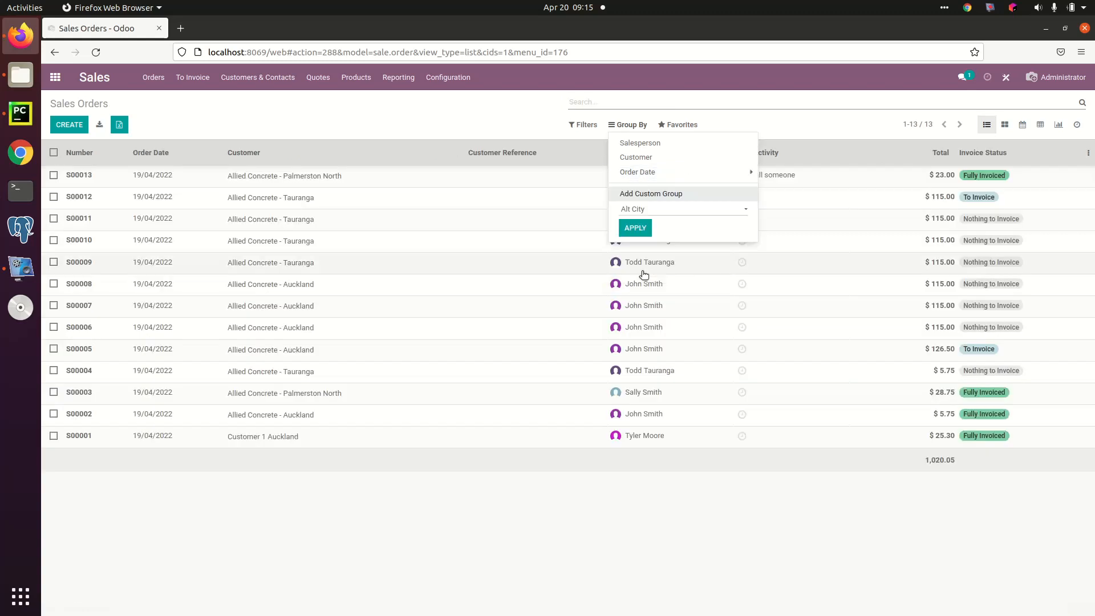
left_click(663, 208)
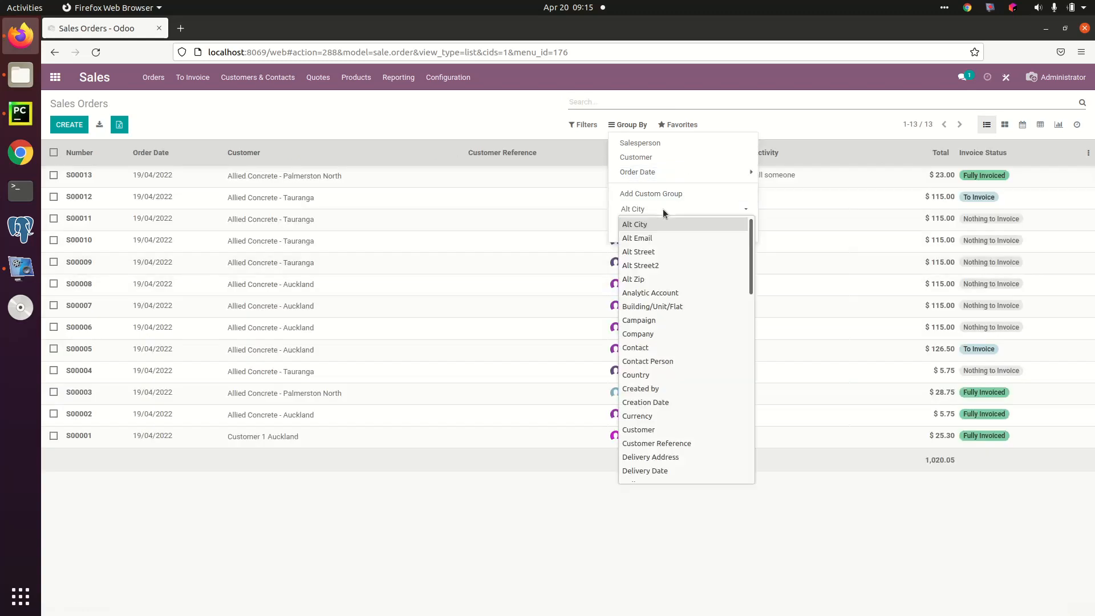
left_click(655, 361)
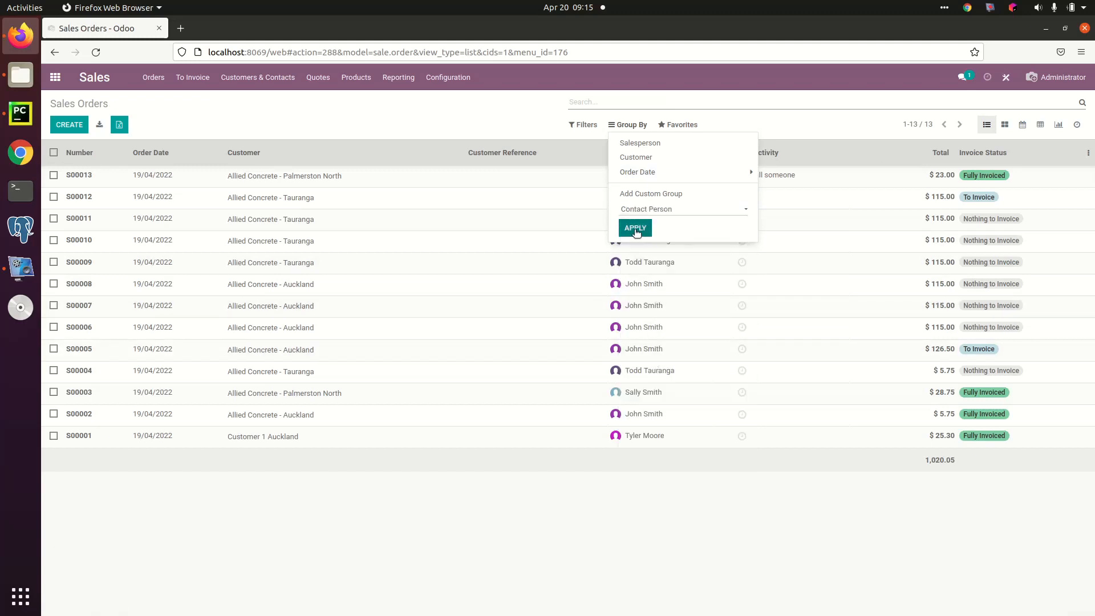
left_click(636, 229)
left_click(630, 193)
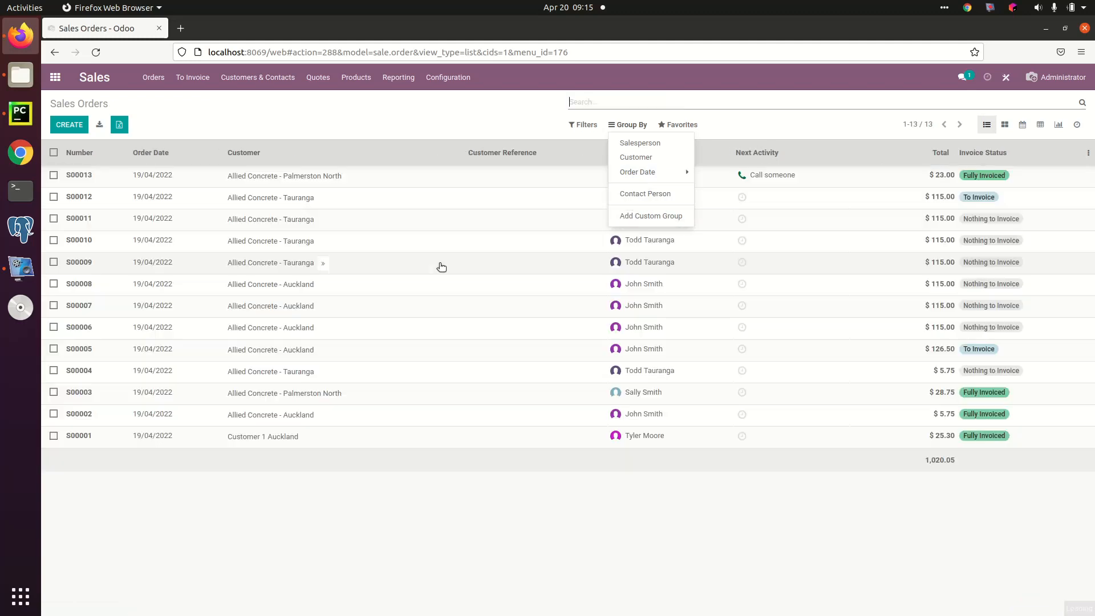
left_click(484, 120)
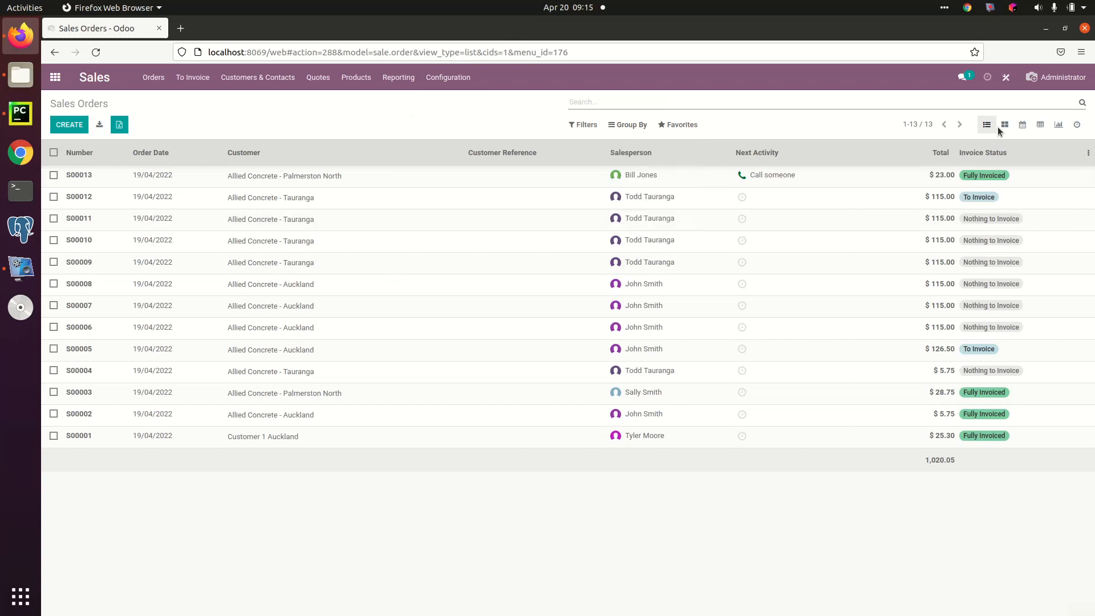
Step: Show the optional Expected Date column in the sales orders list and hide it again
left_click(1088, 153)
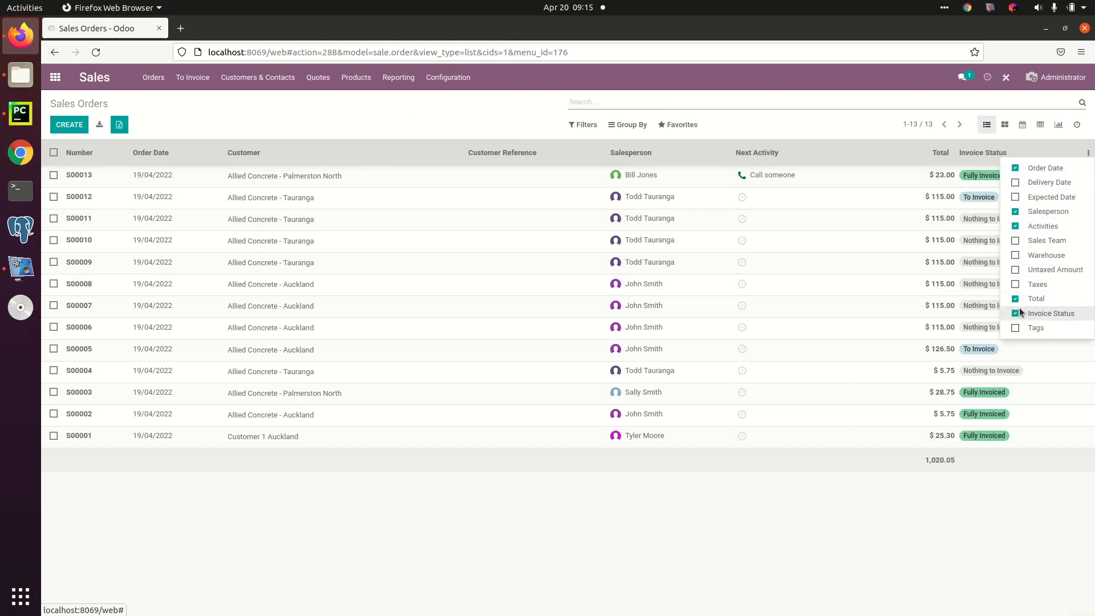
left_click(1015, 198)
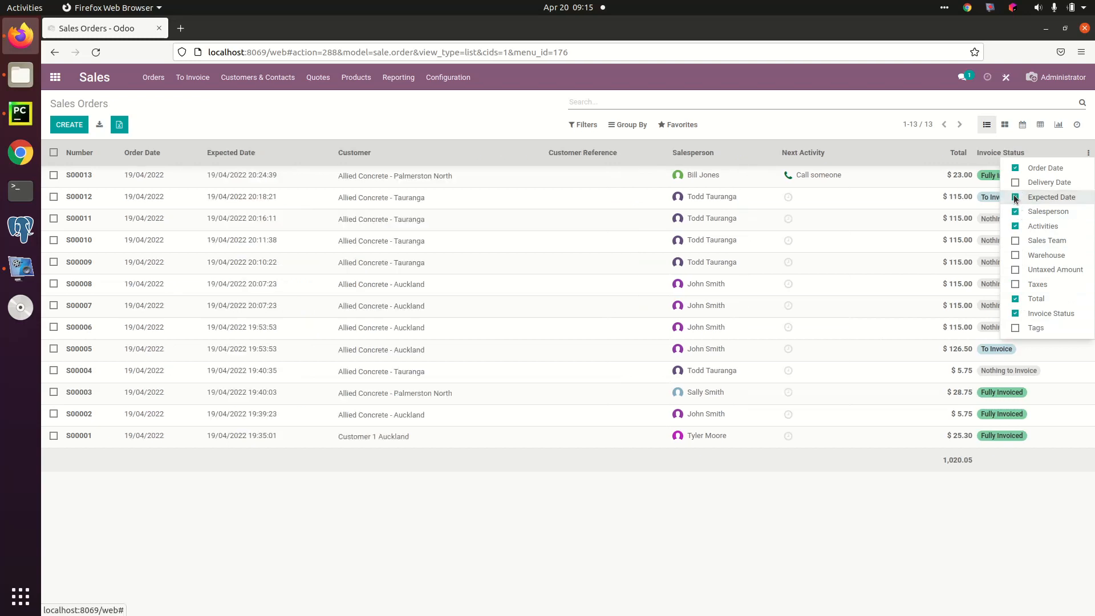
left_click(1015, 197)
left_click(502, 516)
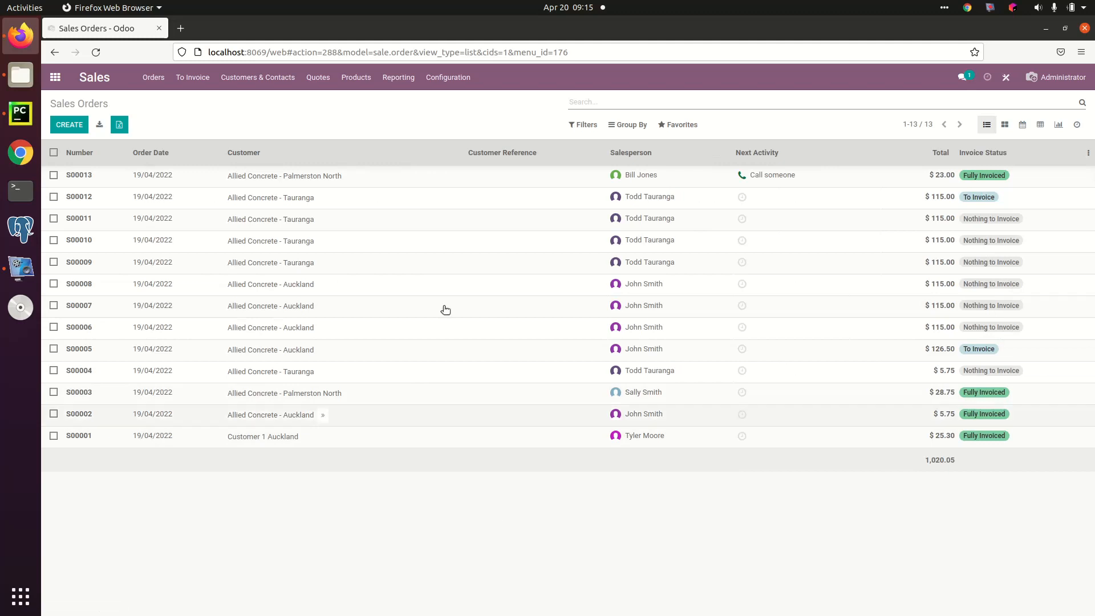
Step: View the requests for quotation in the Purchase app and the Delivery Orders list in the Inventory app
left_click(56, 80)
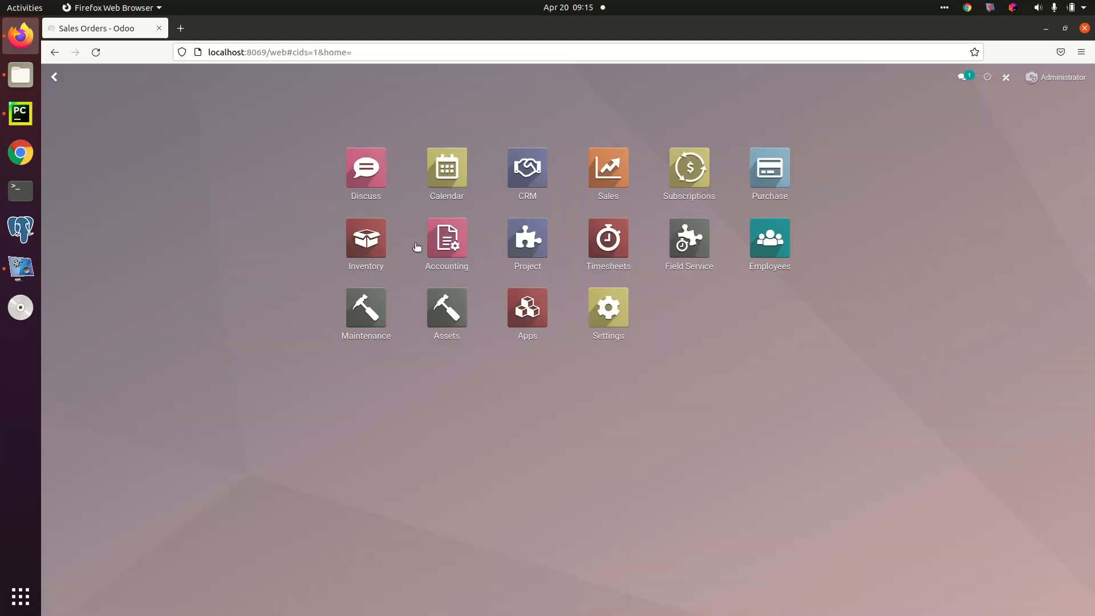
left_click(750, 177)
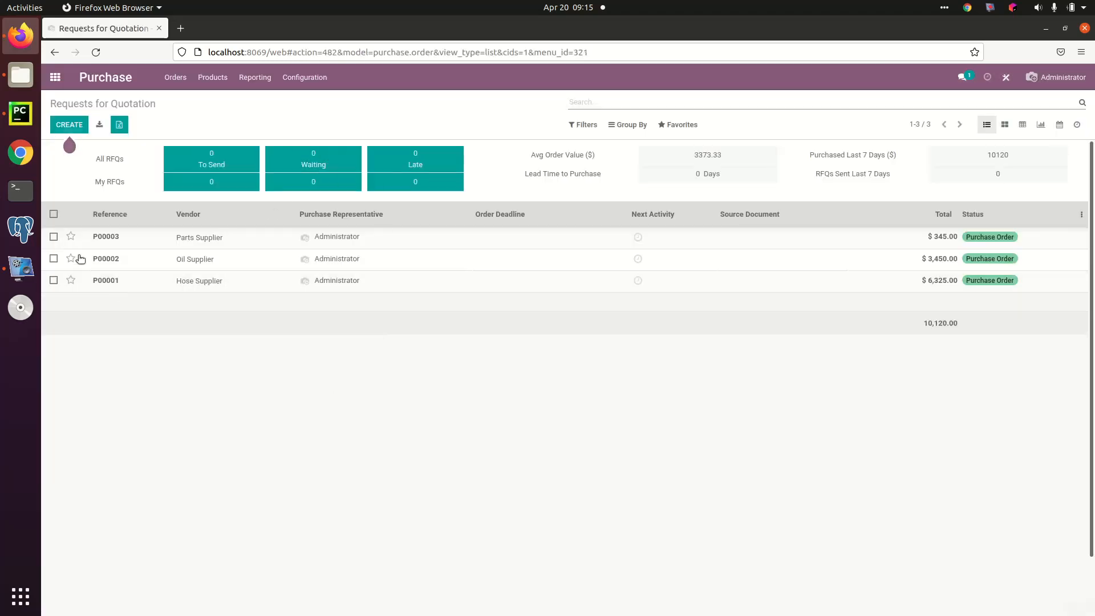
left_click(55, 78)
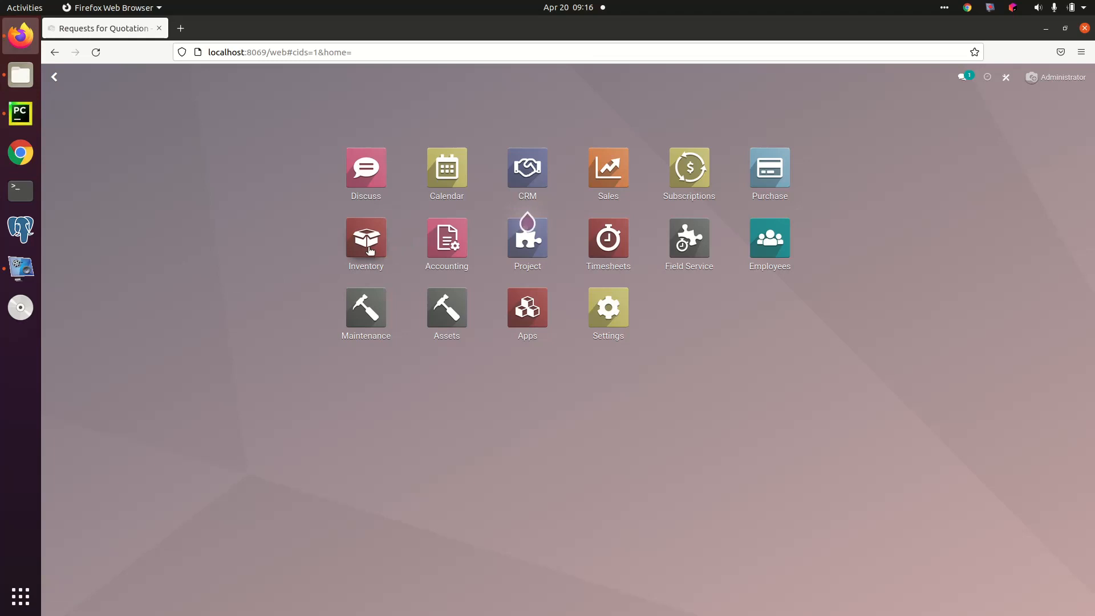
left_click(351, 279)
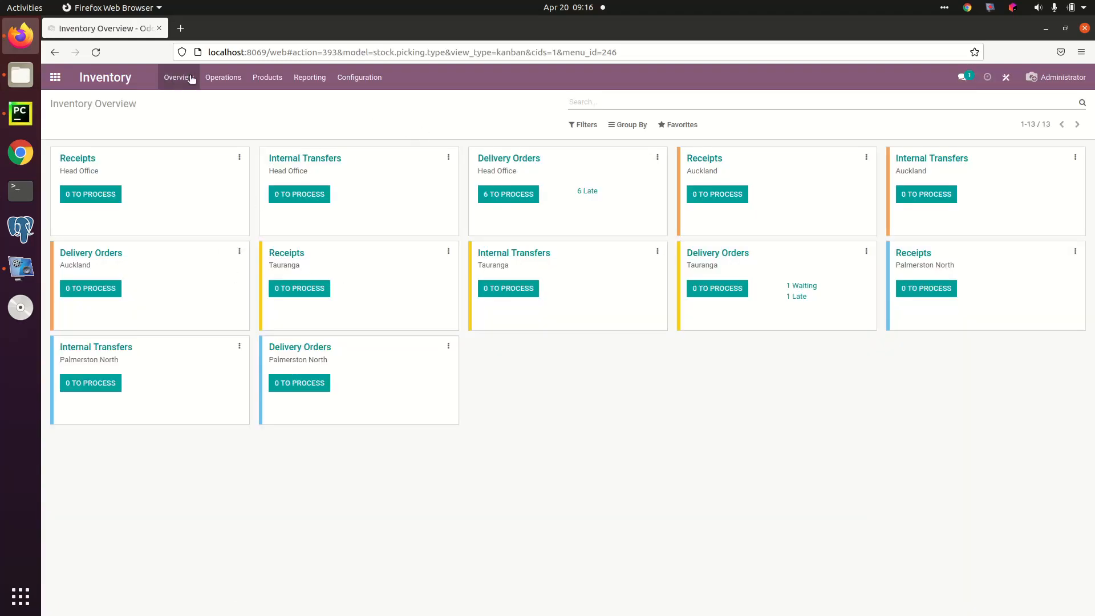
left_click(223, 77)
left_click(236, 102)
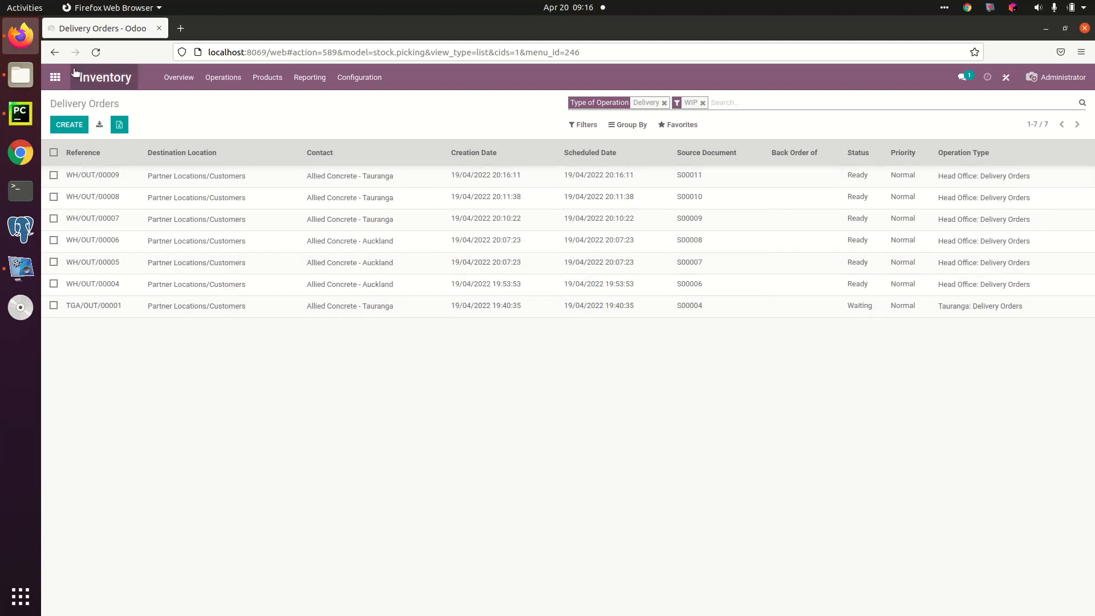
Step: Switch back to the Sales app, show its product catalogue, and open the product Part 2
left_click(55, 77)
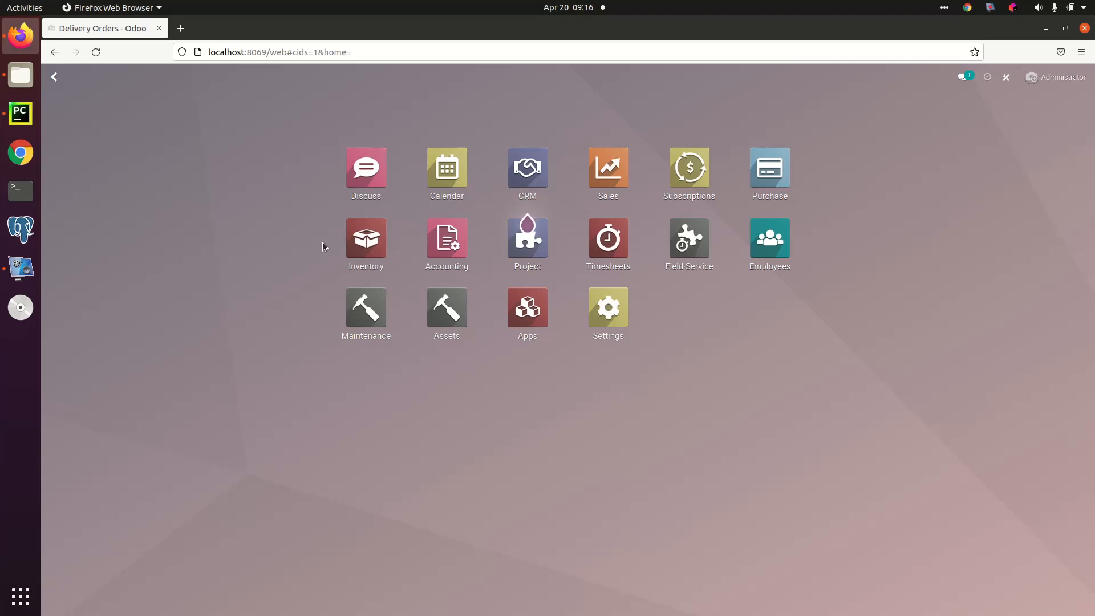
left_click(608, 171)
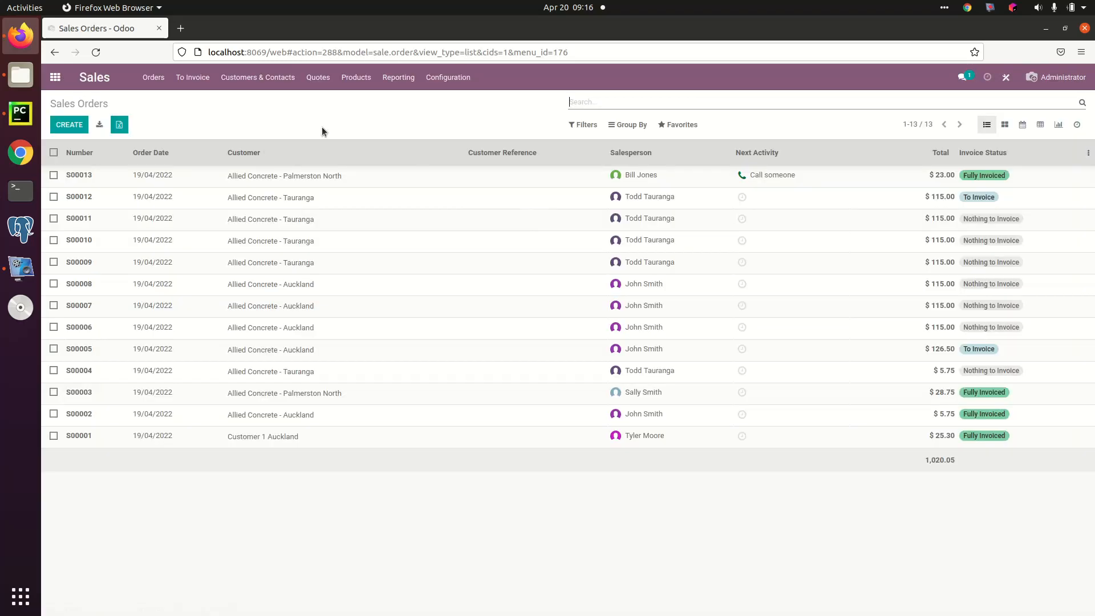
left_click(357, 78)
left_click(360, 100)
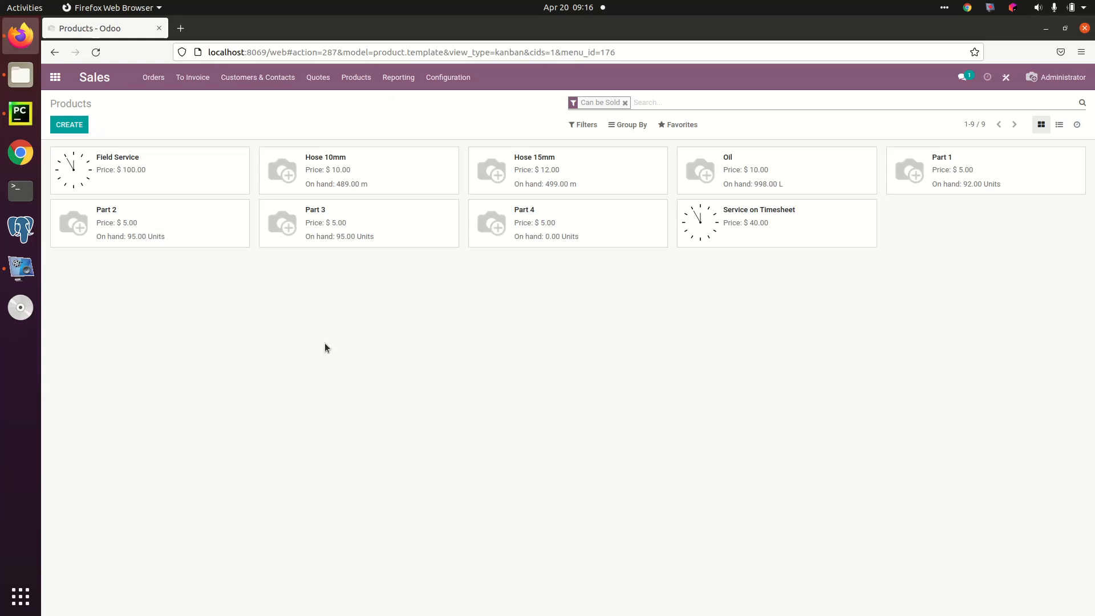
left_click(153, 220)
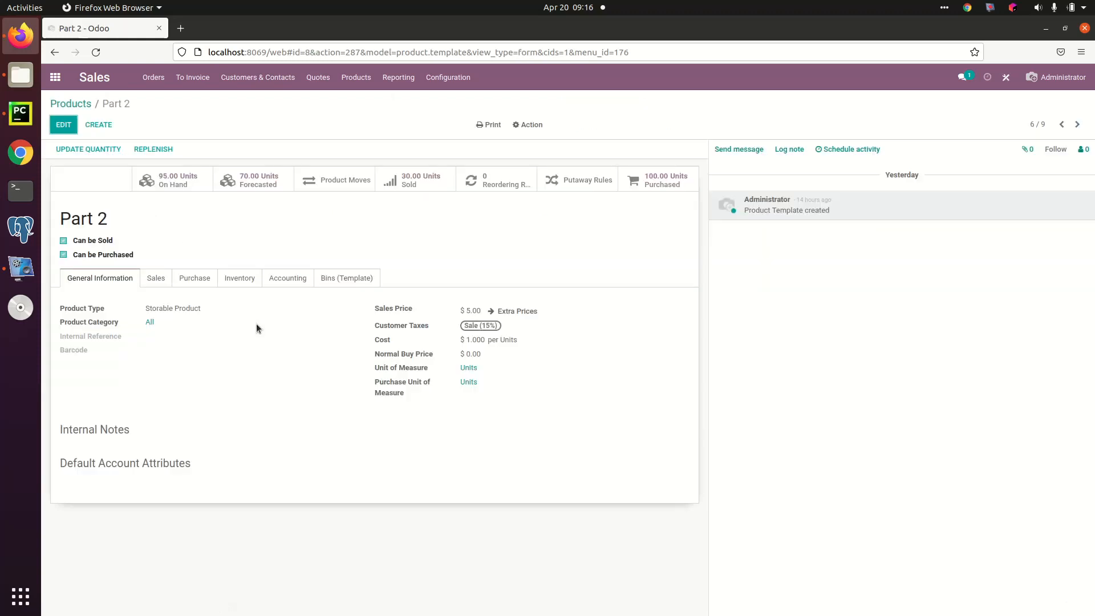
Step: Open Part 2 for editing and examine its product type, category, internal reference, sales price, cost and unit of measure fields and their choices
left_click(67, 128)
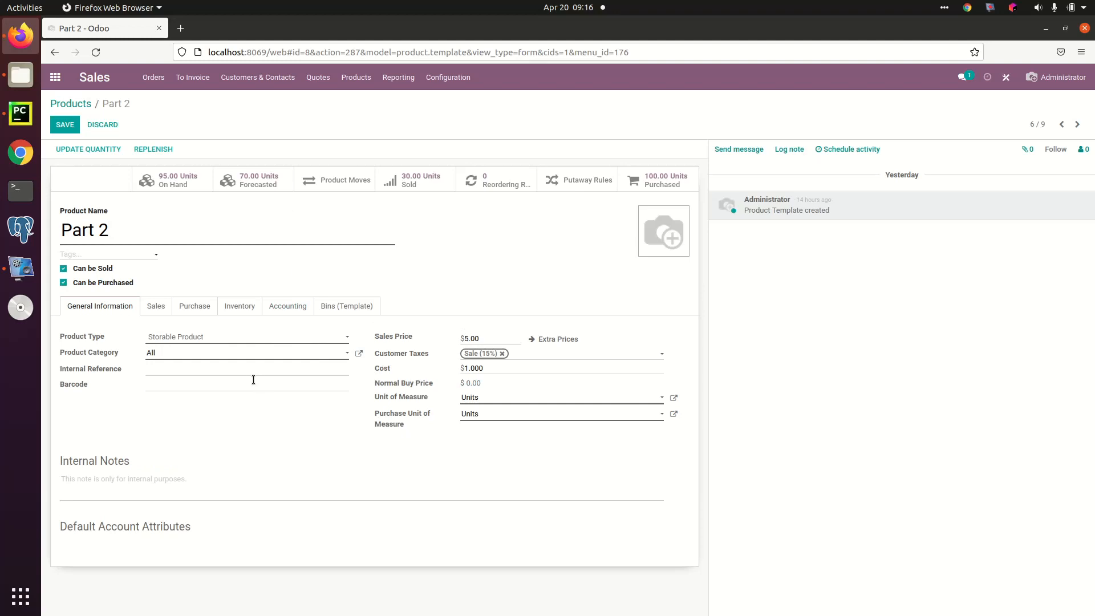
left_click(250, 339)
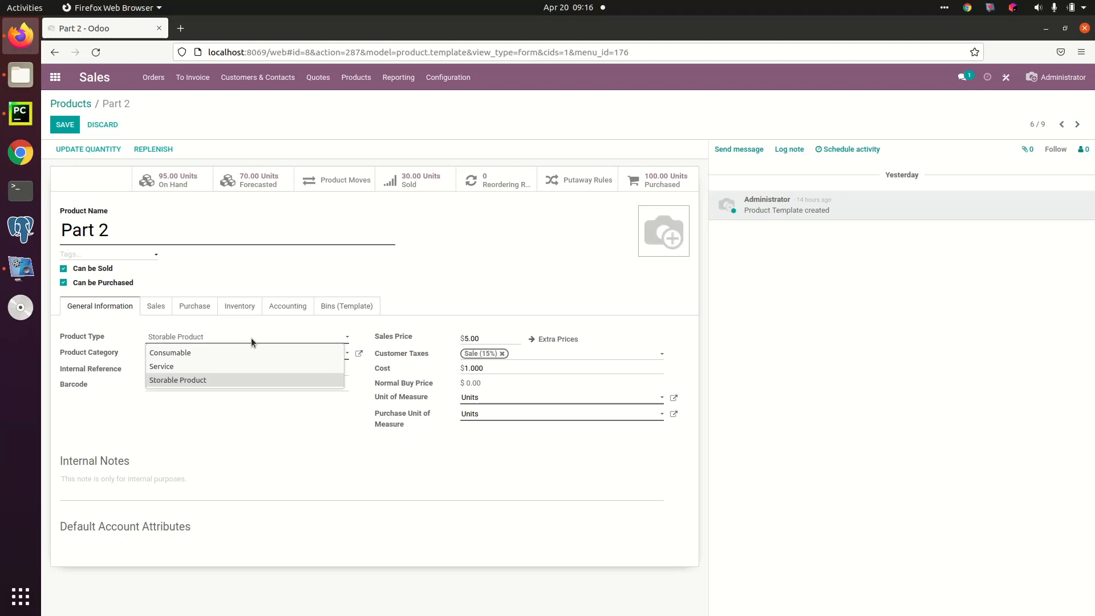
left_click(252, 341)
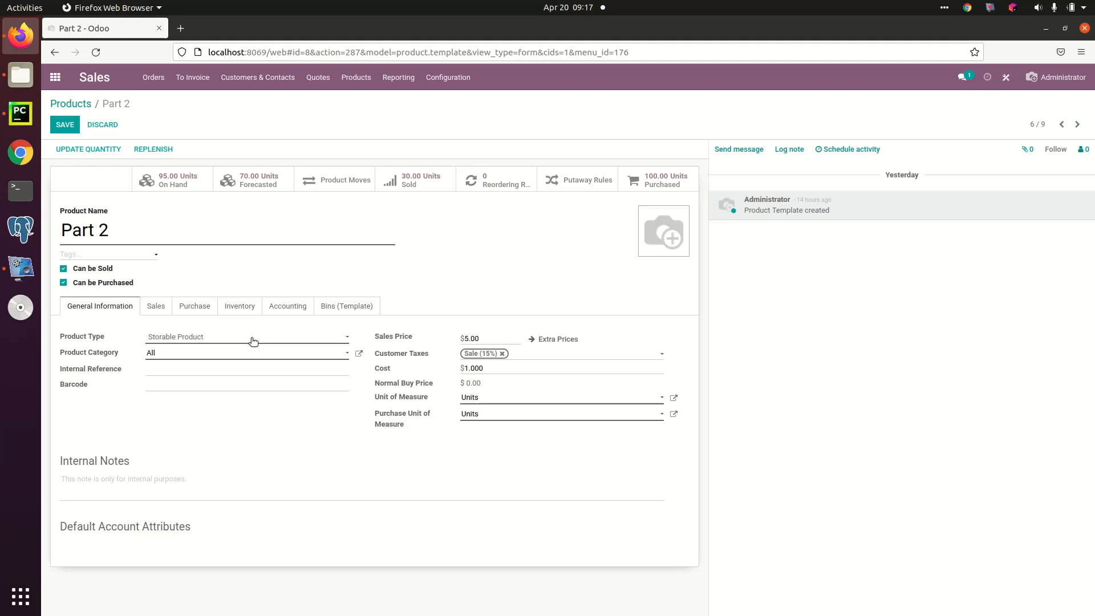
left_click(209, 355)
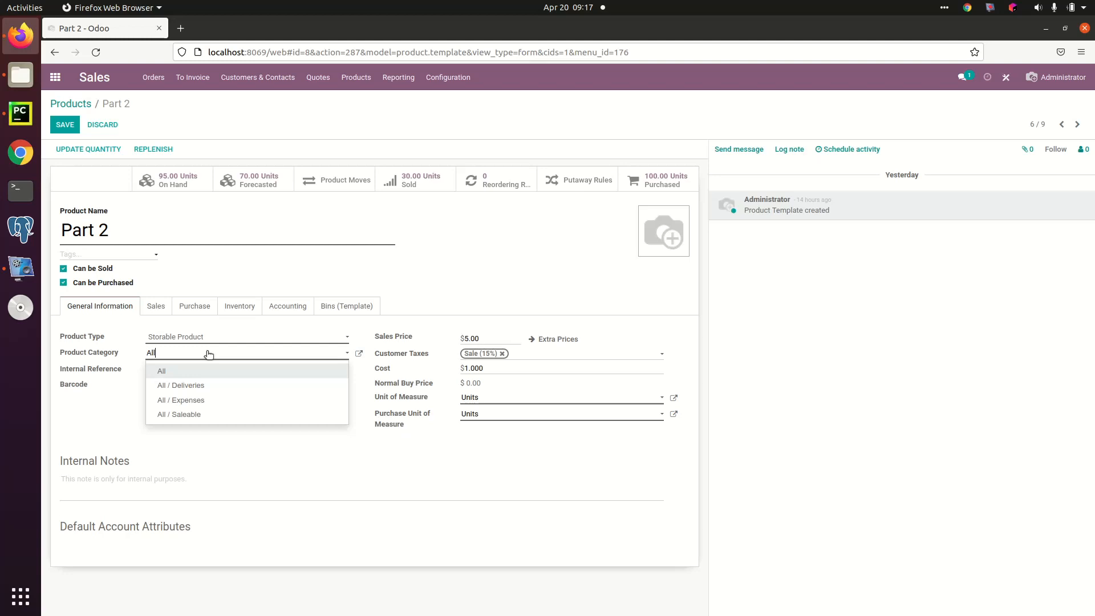
left_click(208, 354)
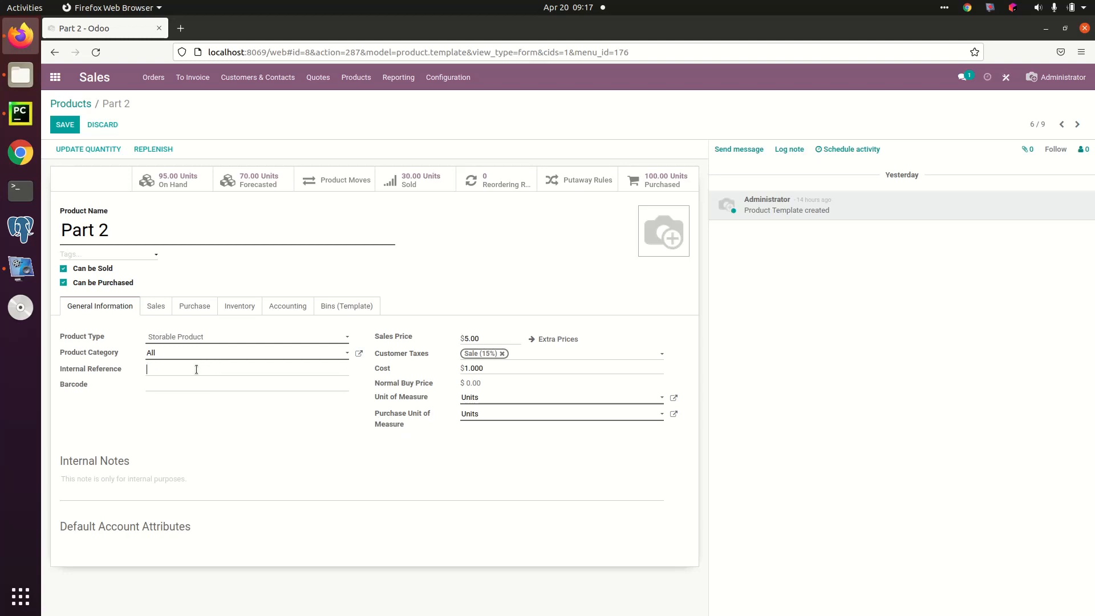
left_click(196, 370)
double_click(504, 340)
double_click(502, 368)
left_click(504, 398)
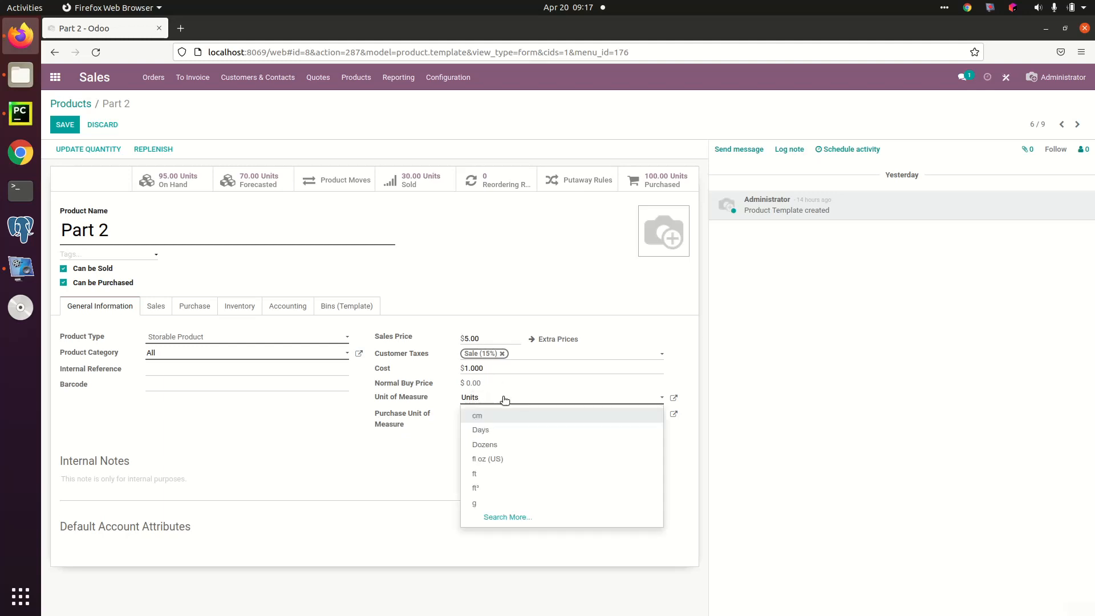
left_click(505, 399)
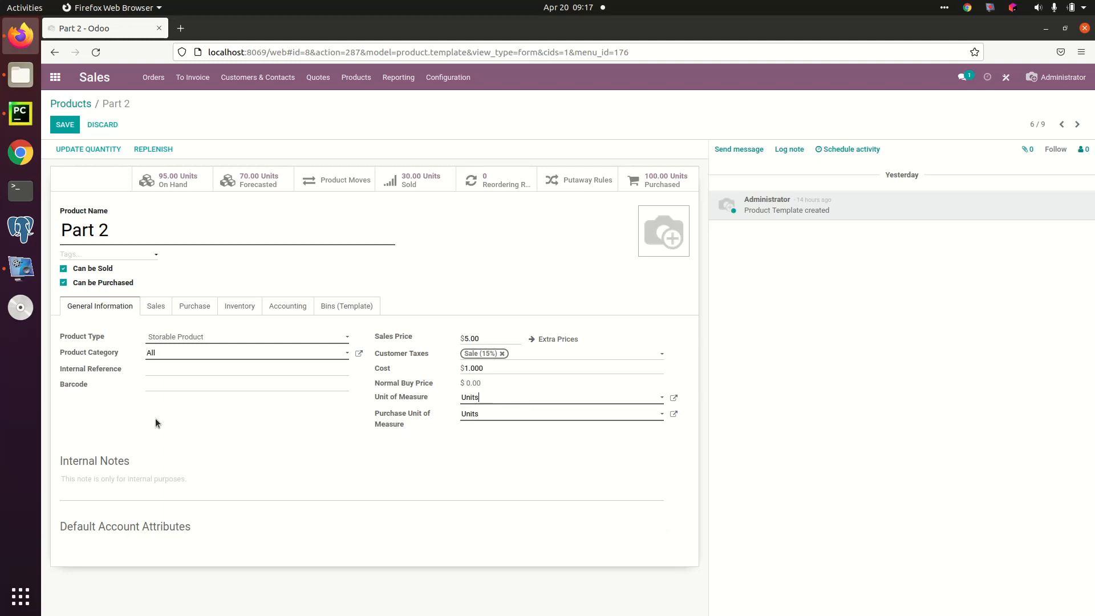
Step: Review the product's Sales, Purchase, Inventory, Accounting and Bins (Template) settings and save the form
left_click(154, 308)
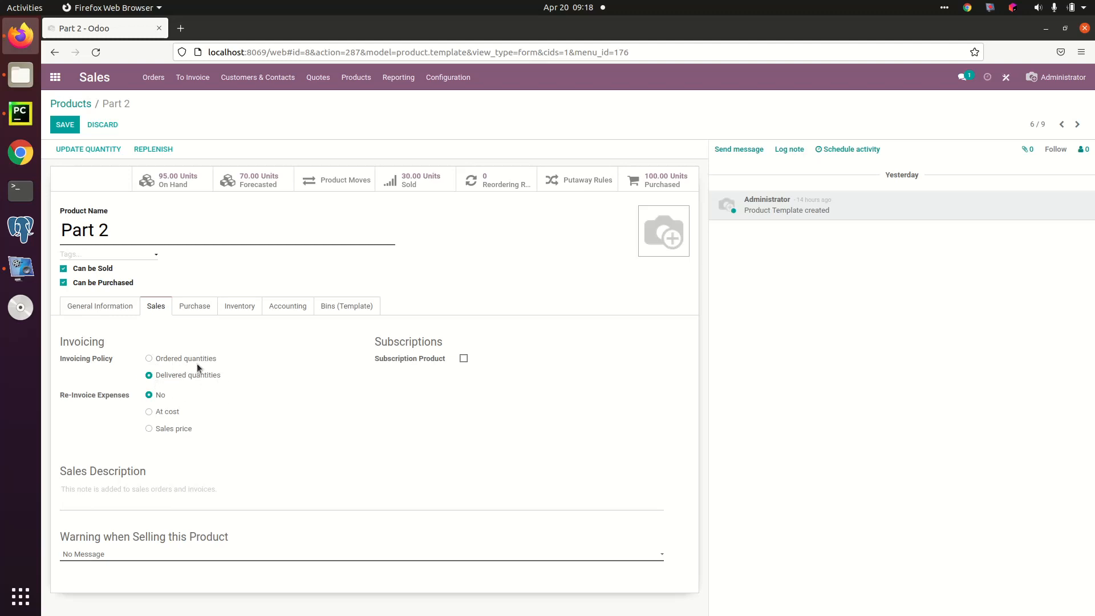
left_click(202, 310)
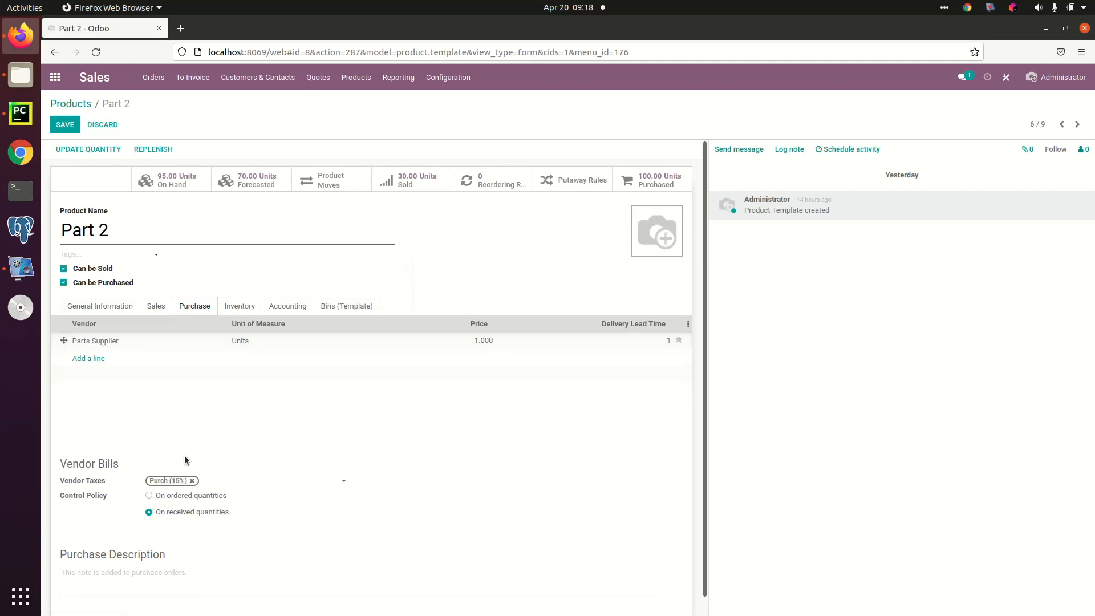
left_click(240, 309)
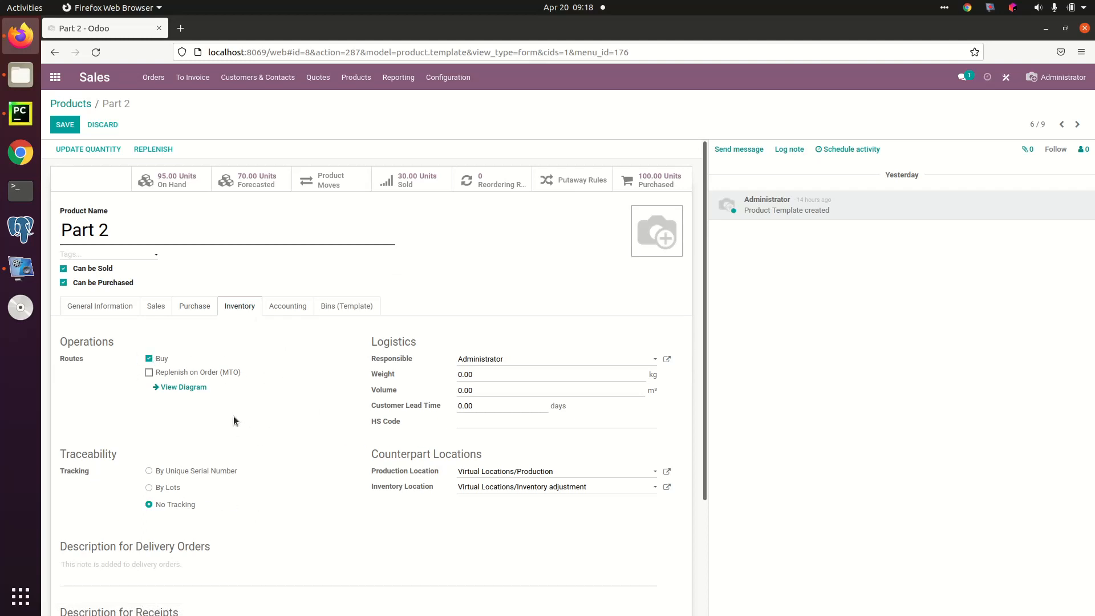
left_click(283, 313)
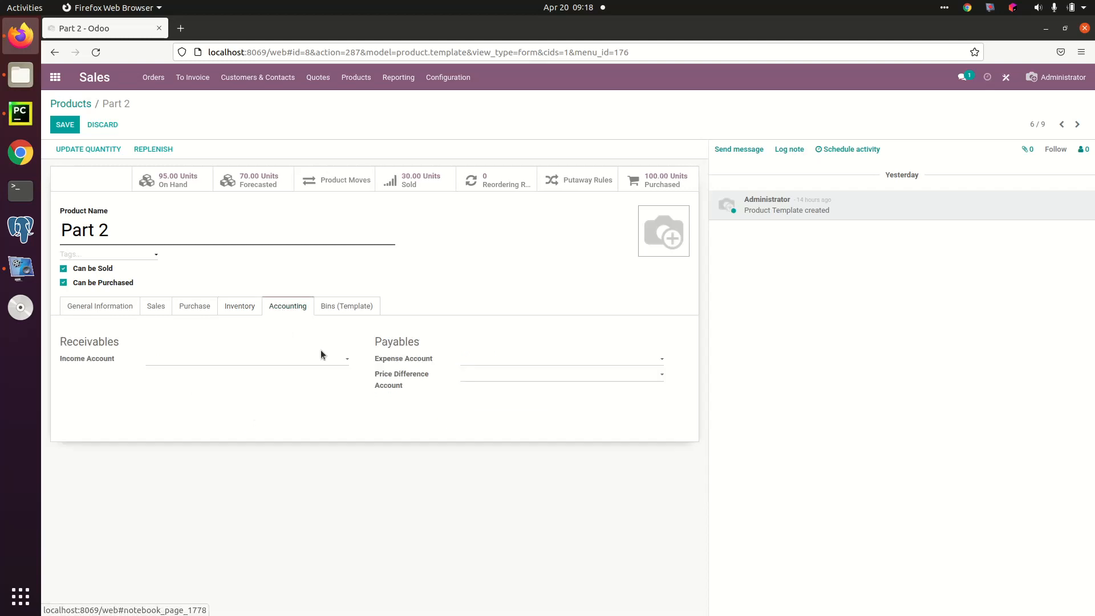
left_click(359, 307)
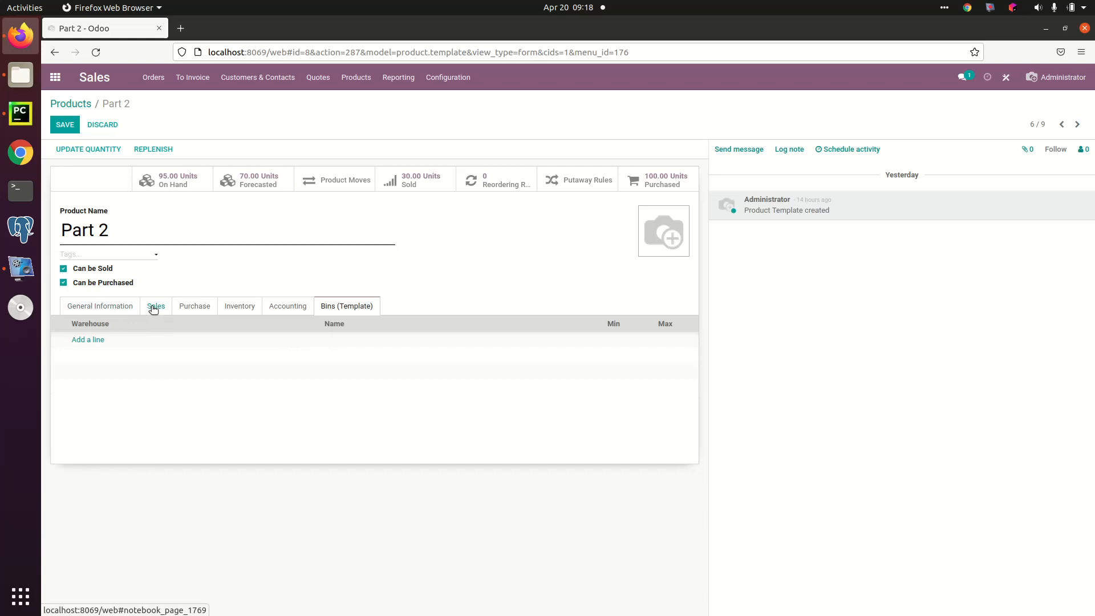
key("alt+s")
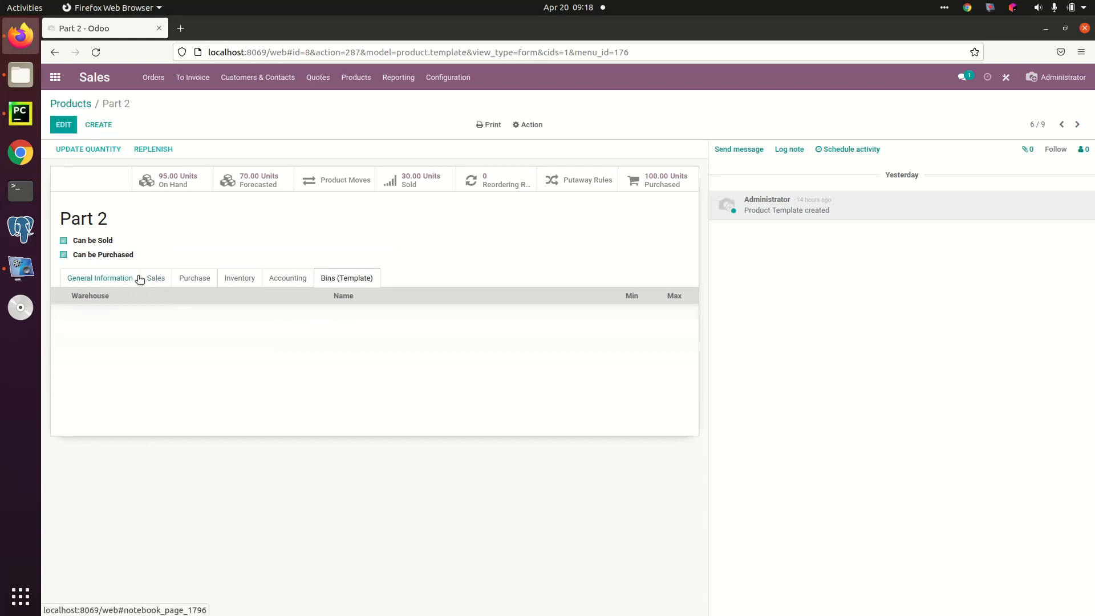
Step: View the forecasted report for Part 2, including its warehouse choices and replenishment table, and return to the product
left_click(264, 179)
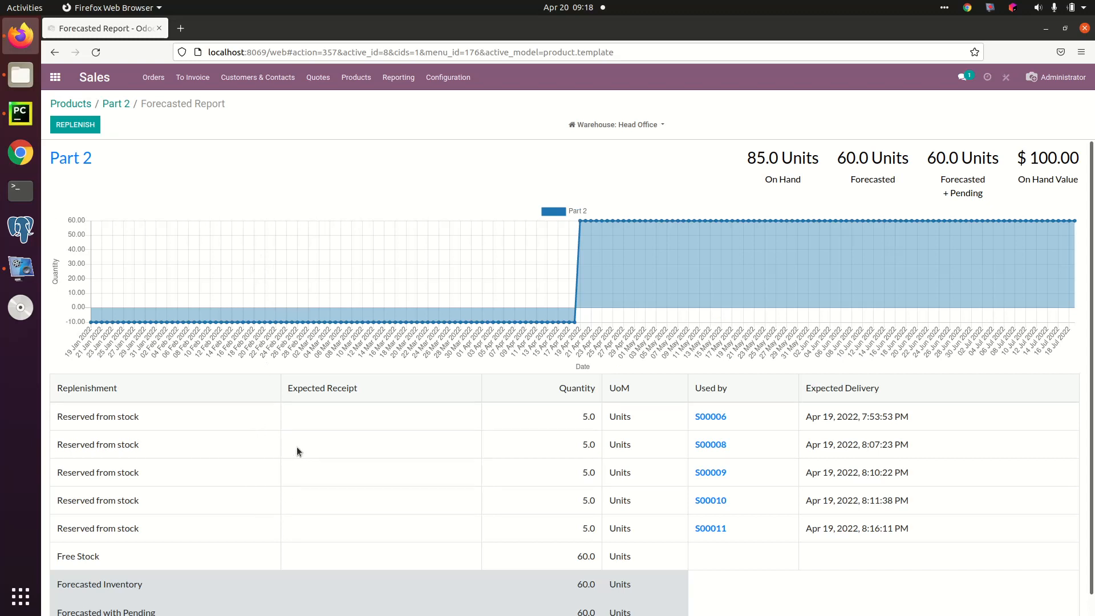
left_click(637, 123)
left_click(640, 125)
scroll(416, 501, "down", 1)
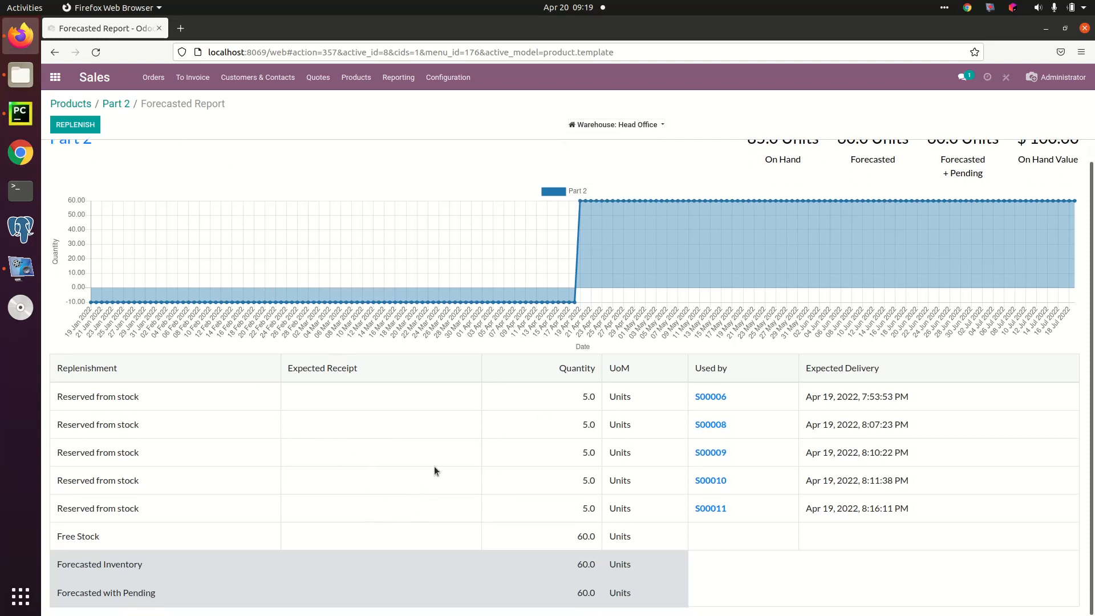
left_click(117, 105)
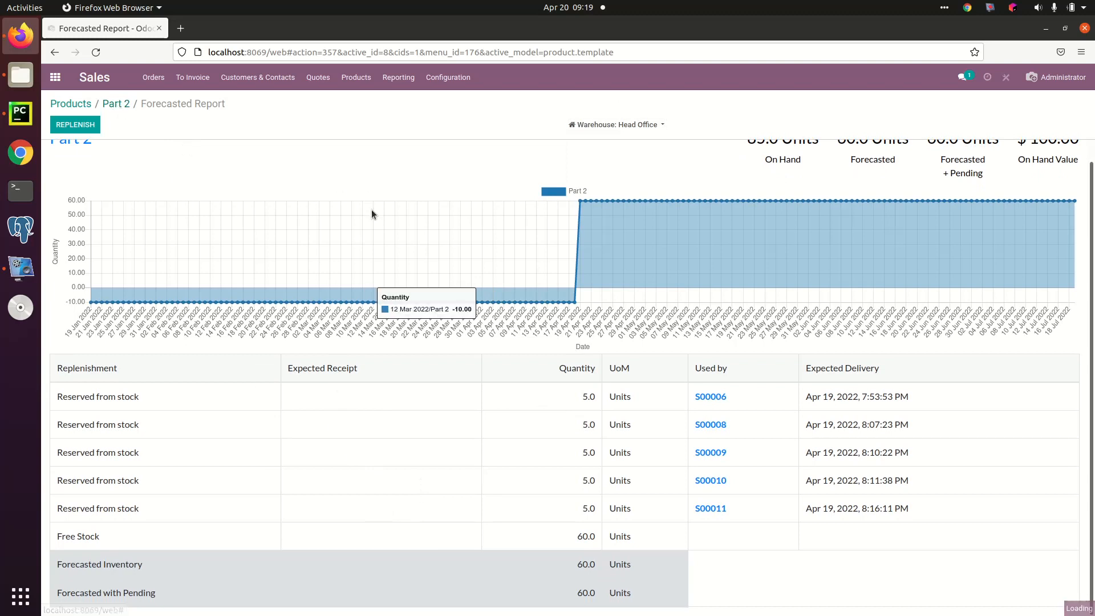
Step: Show all product moves of Part 2 with the preset search filters removed, and return to the product
left_click(341, 182)
left_click(654, 103)
left_click(602, 102)
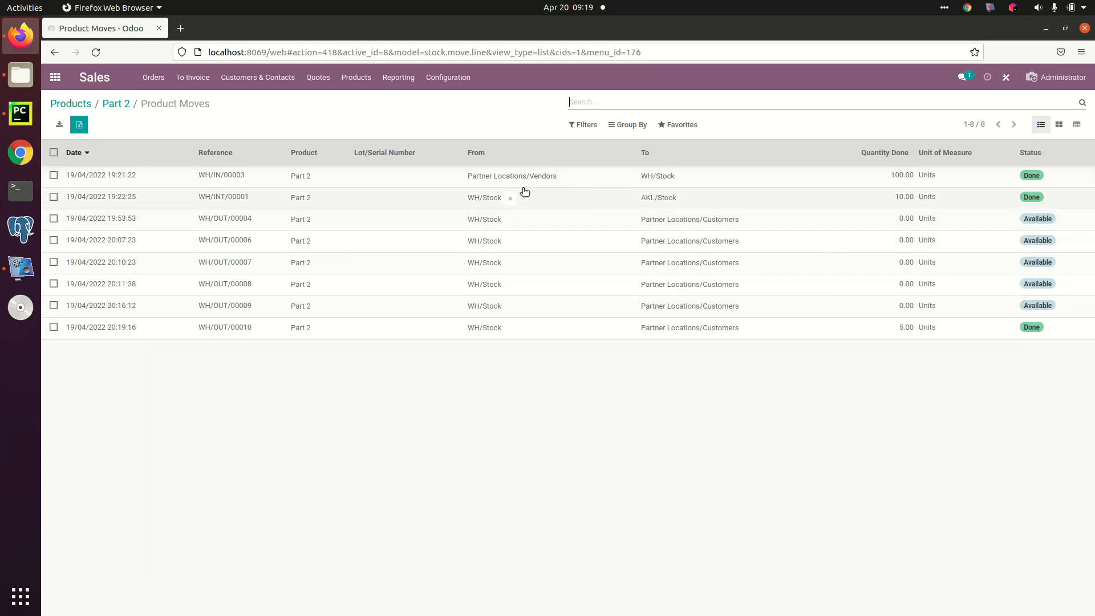
left_click(115, 103)
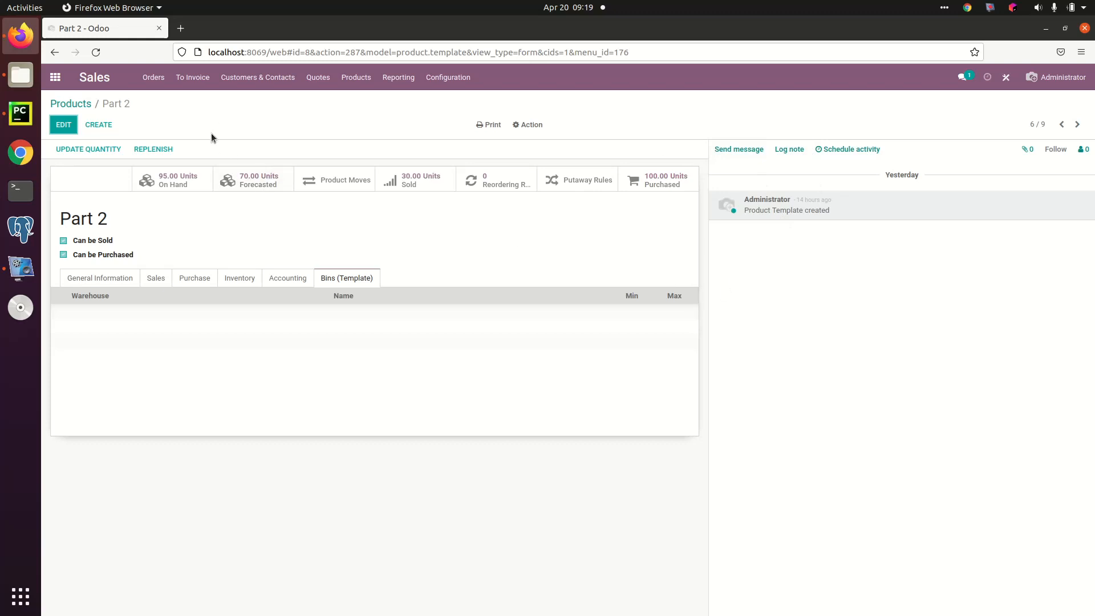
Step: Create a new sales order for the customer Allied Concrete - Auckland
left_click(152, 77)
left_click(164, 101)
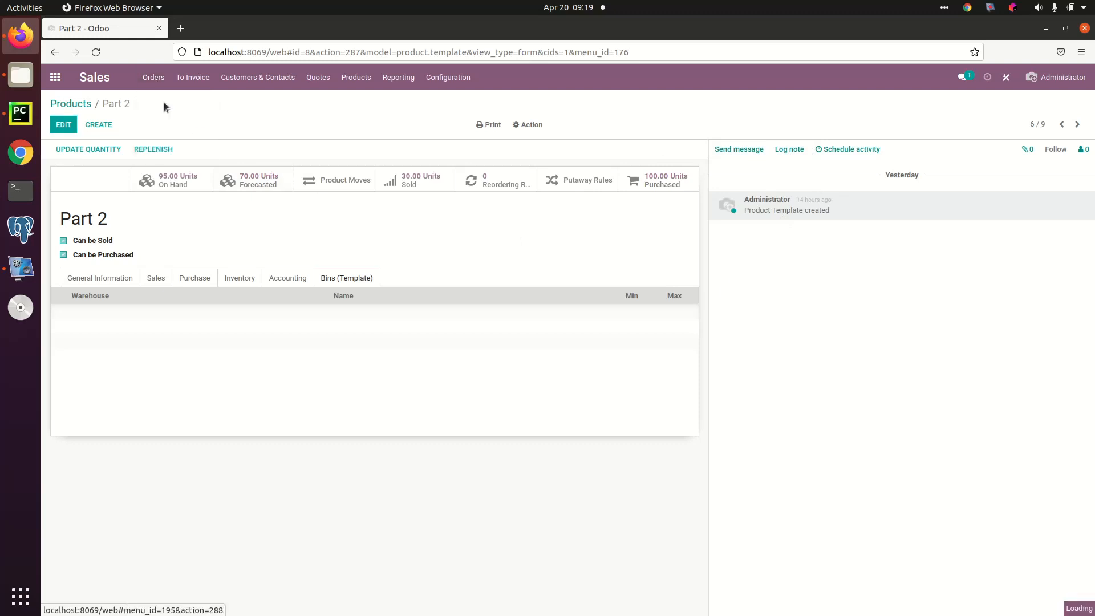
left_click(69, 125)
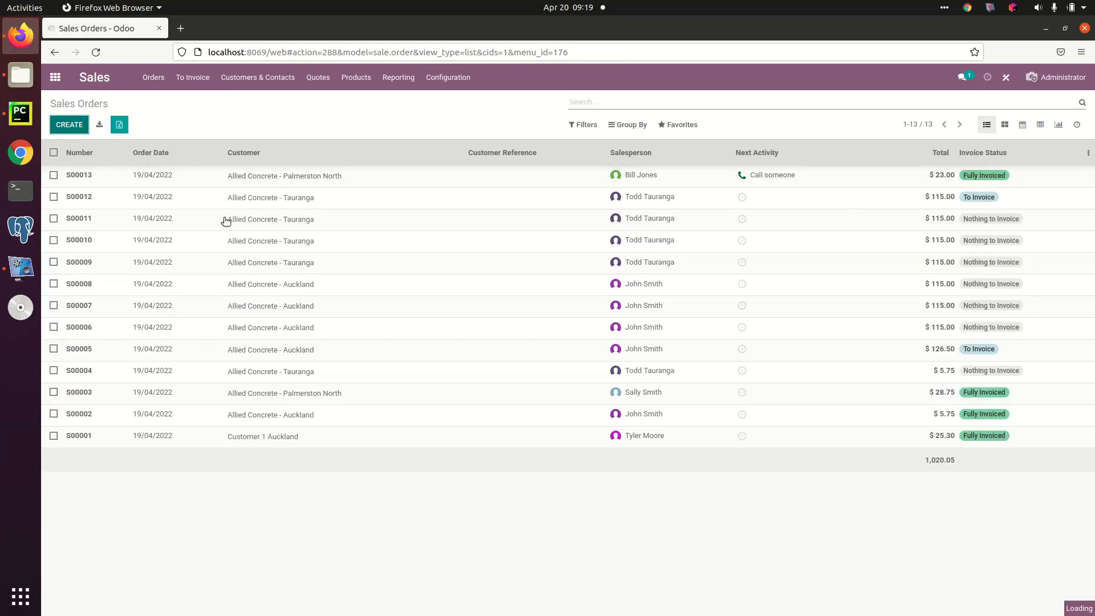
left_click(201, 244)
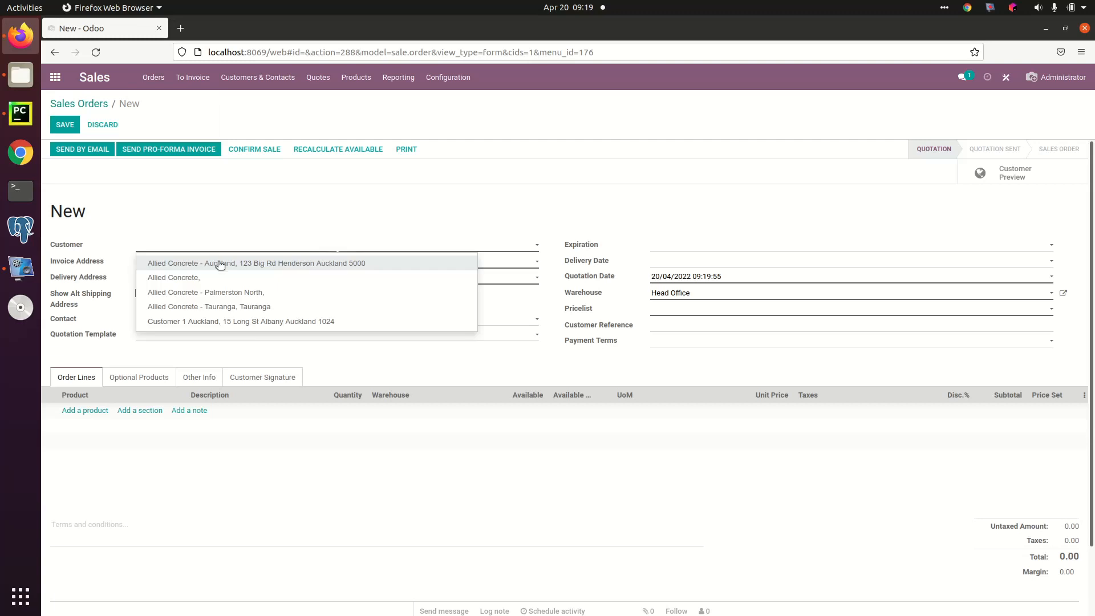
left_click(248, 263)
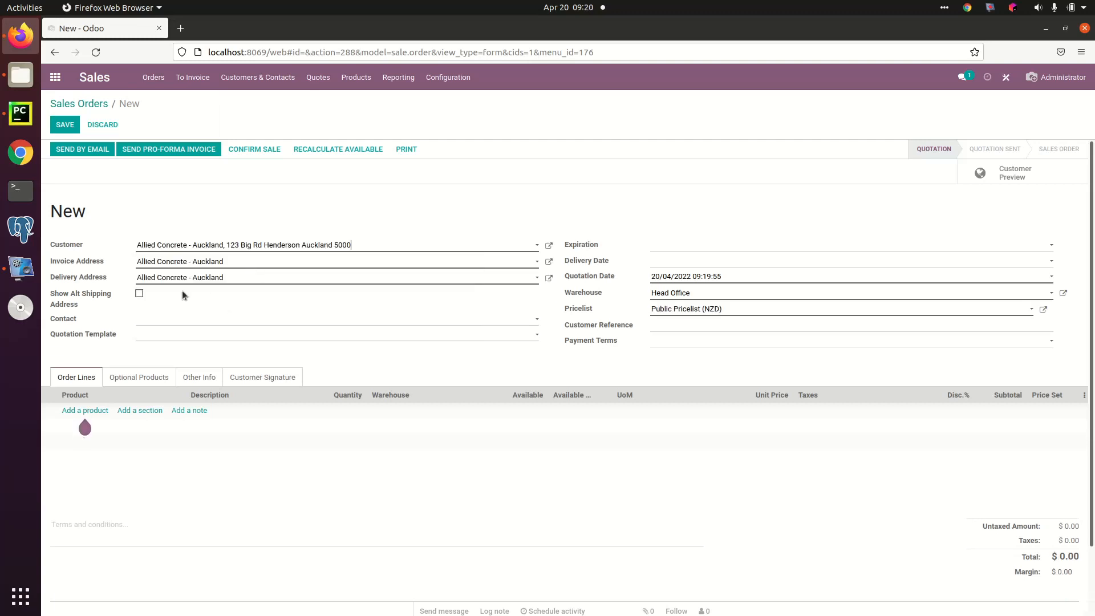
Step: Set the order's warehouse to Auckland and apply the quotation template Quote1
left_click(709, 293)
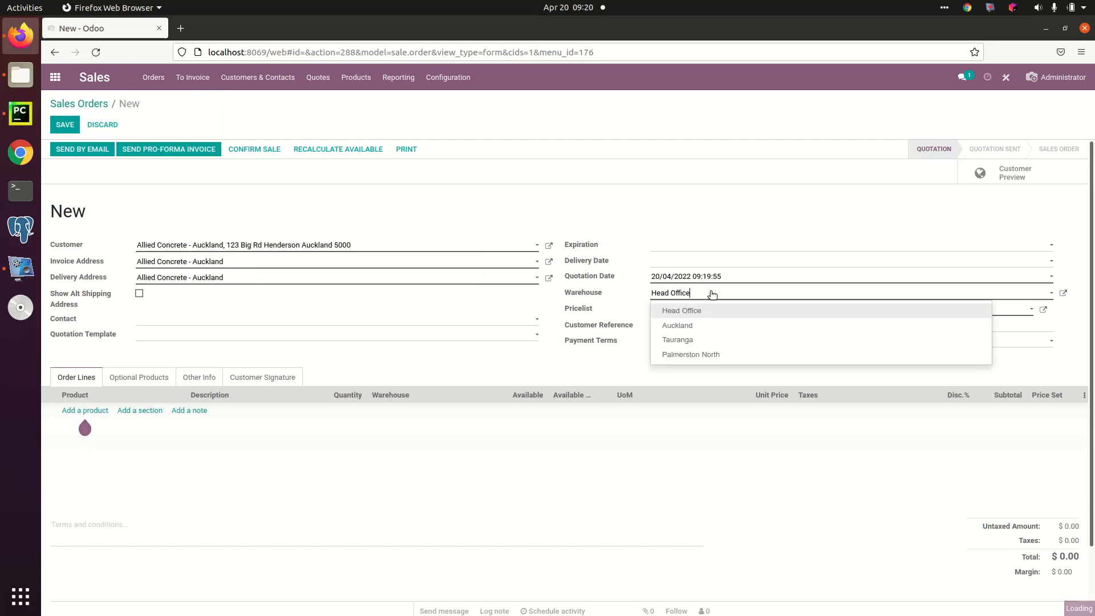
left_click(699, 324)
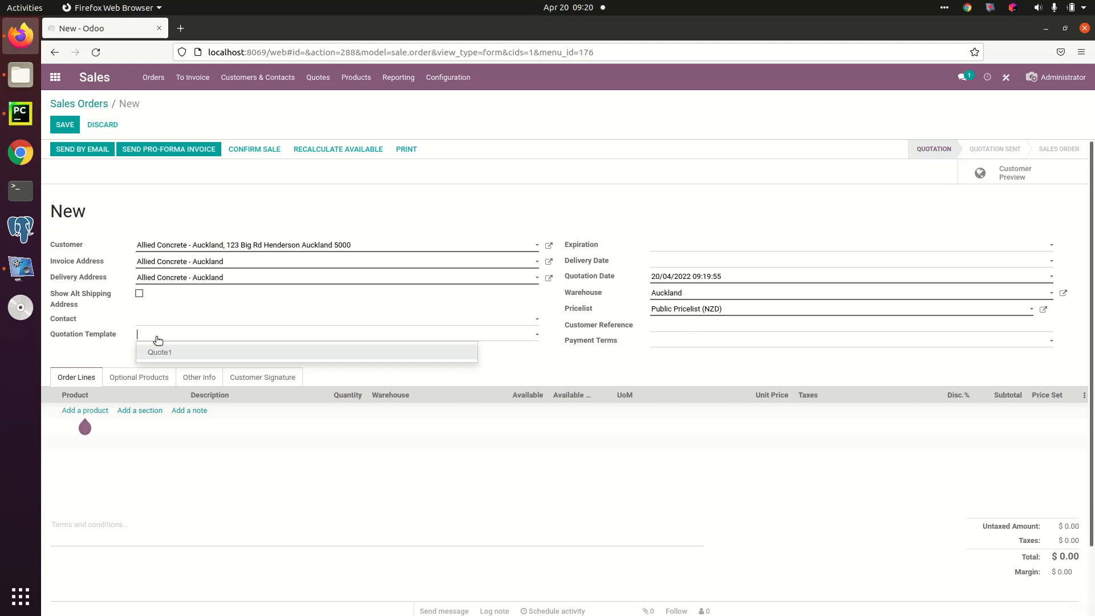
left_click(169, 352)
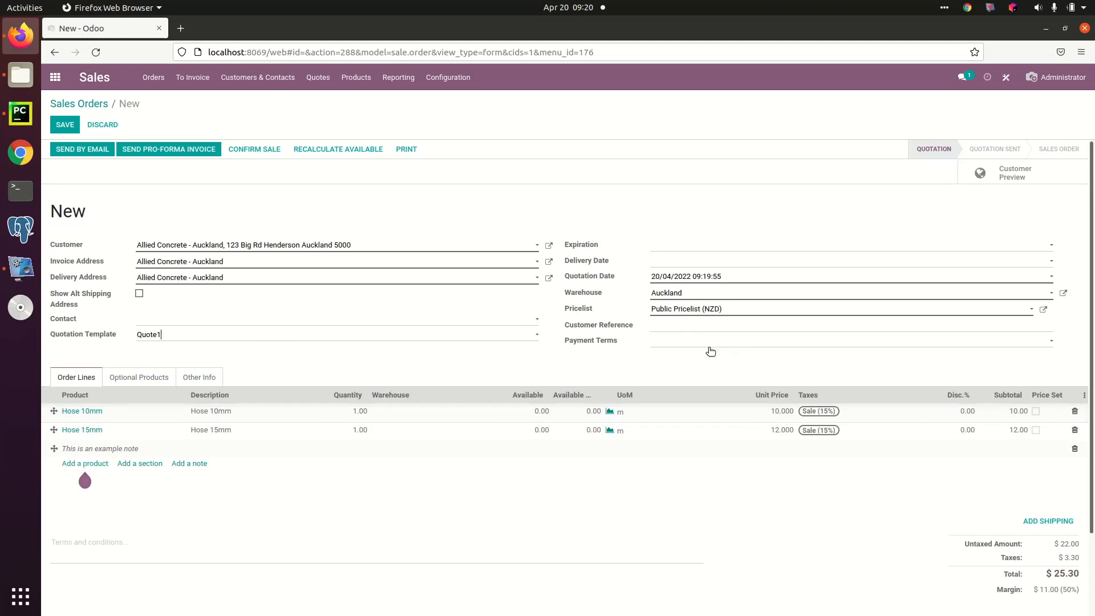
Step: Examine the order's pricelist choices, alternative shipping address fields and delivery address choices
left_click(764, 311)
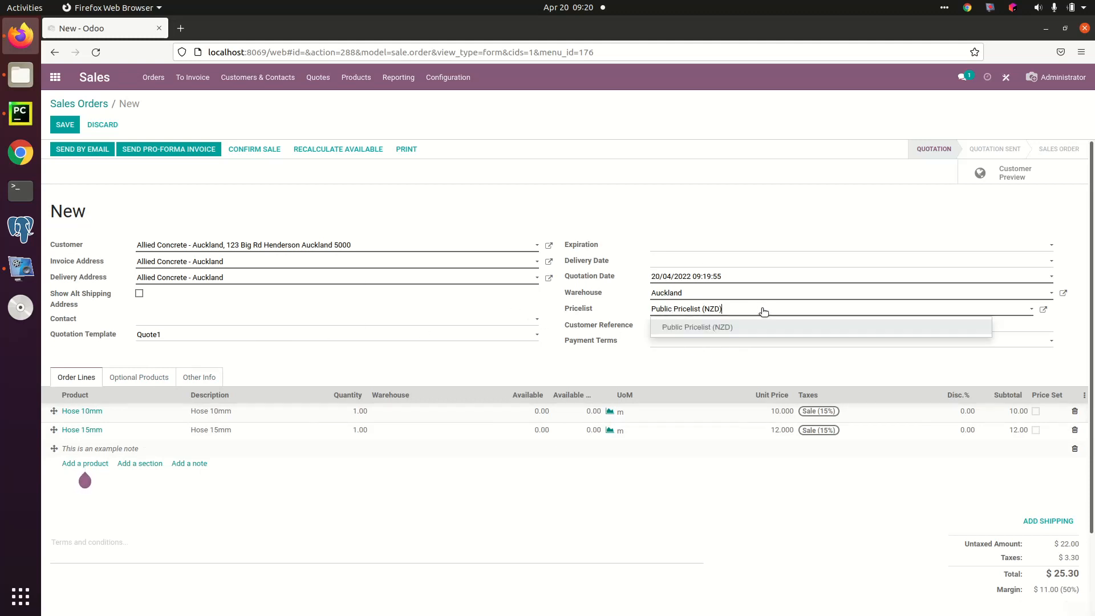
left_click(764, 312)
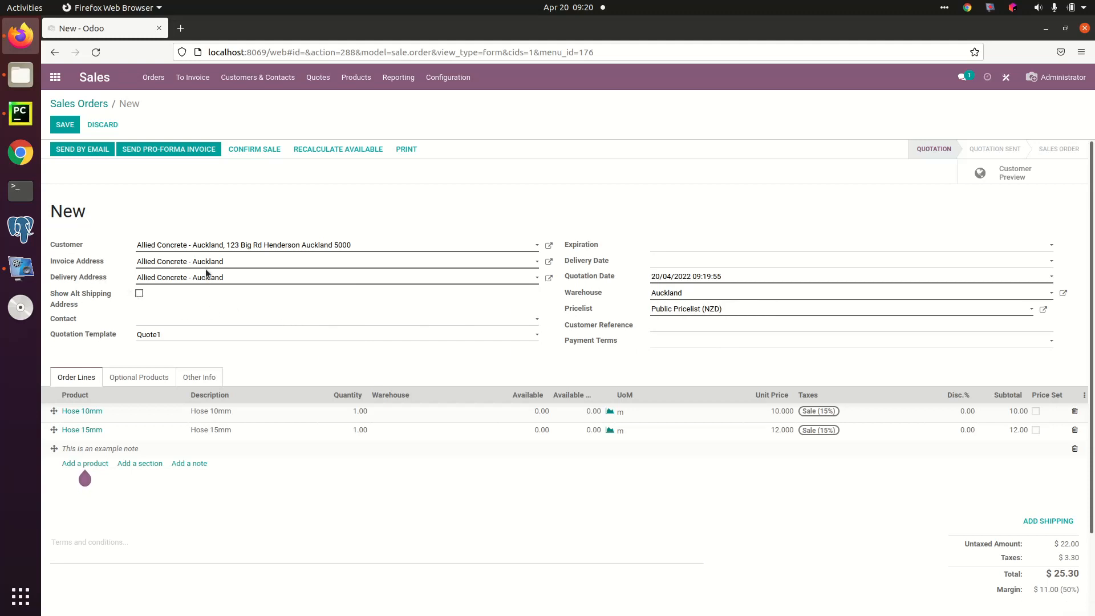
left_click(139, 295)
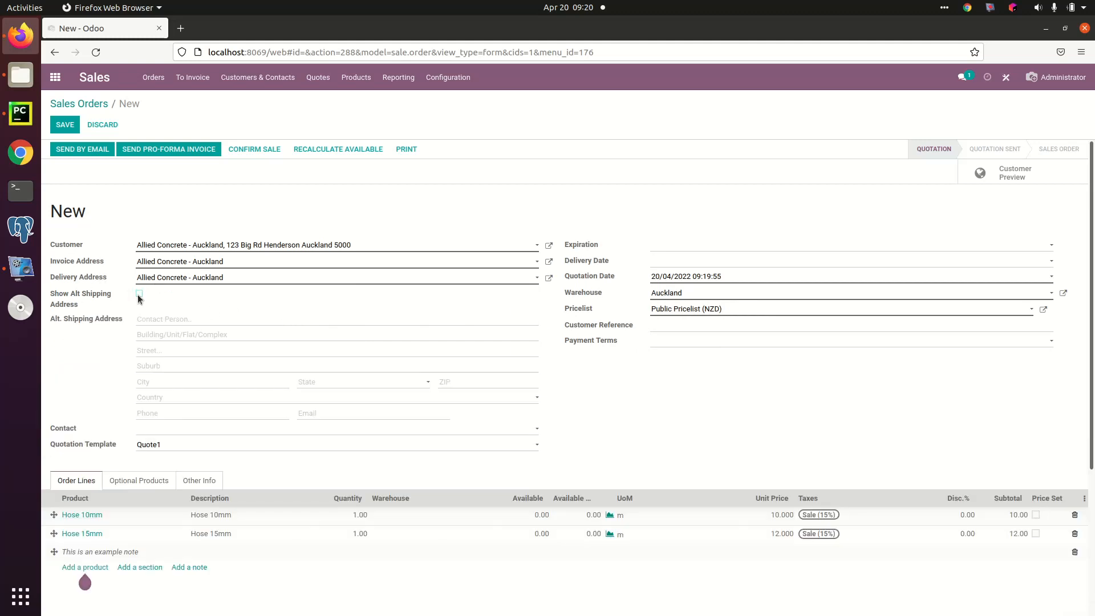
left_click(139, 294)
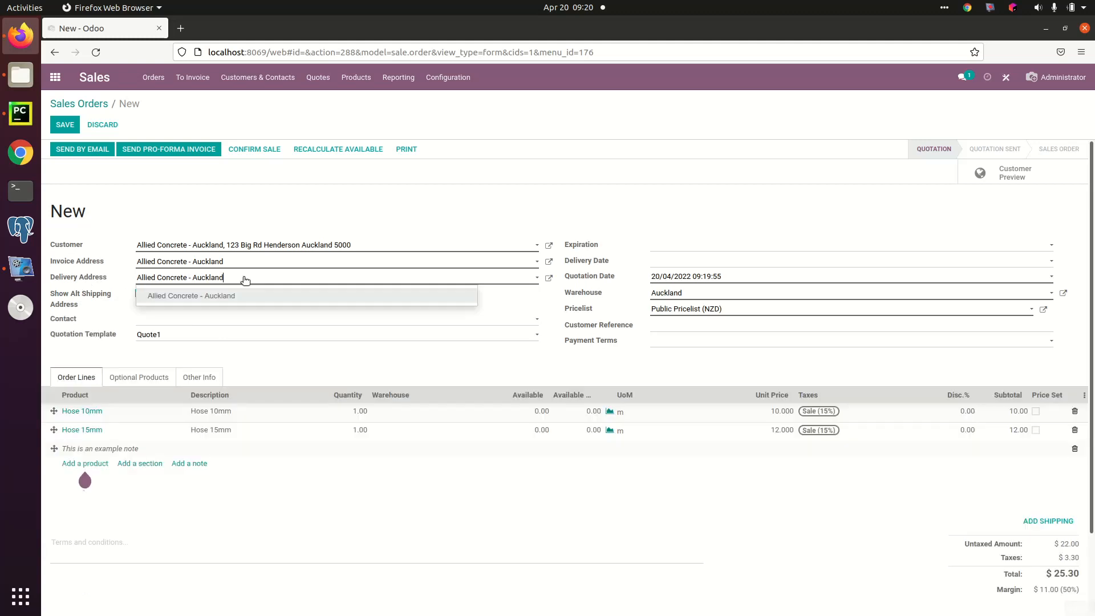
left_click(247, 279)
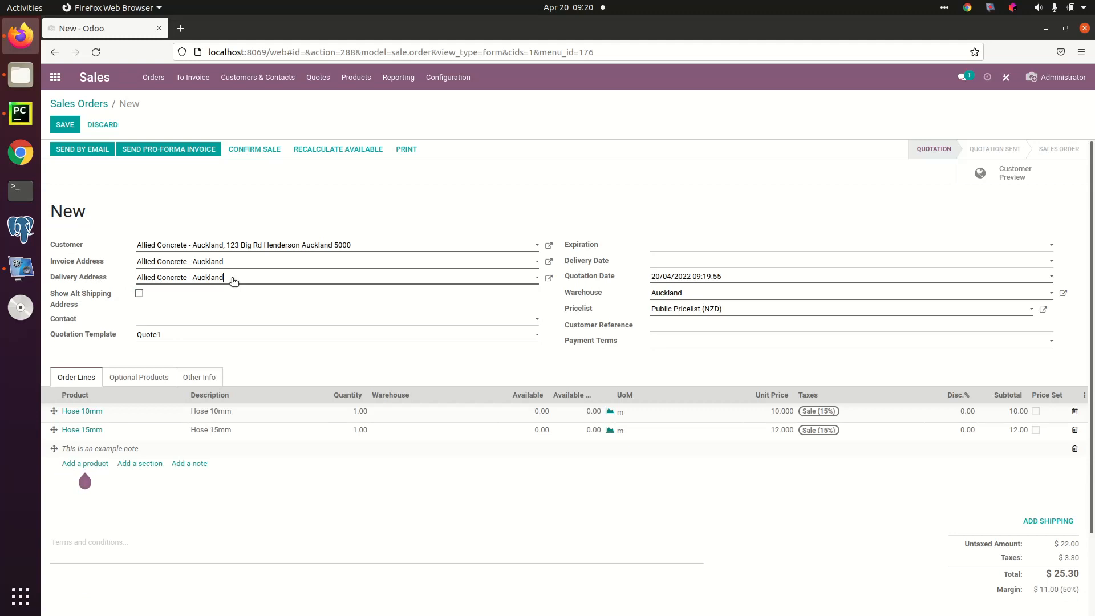
left_click(249, 280)
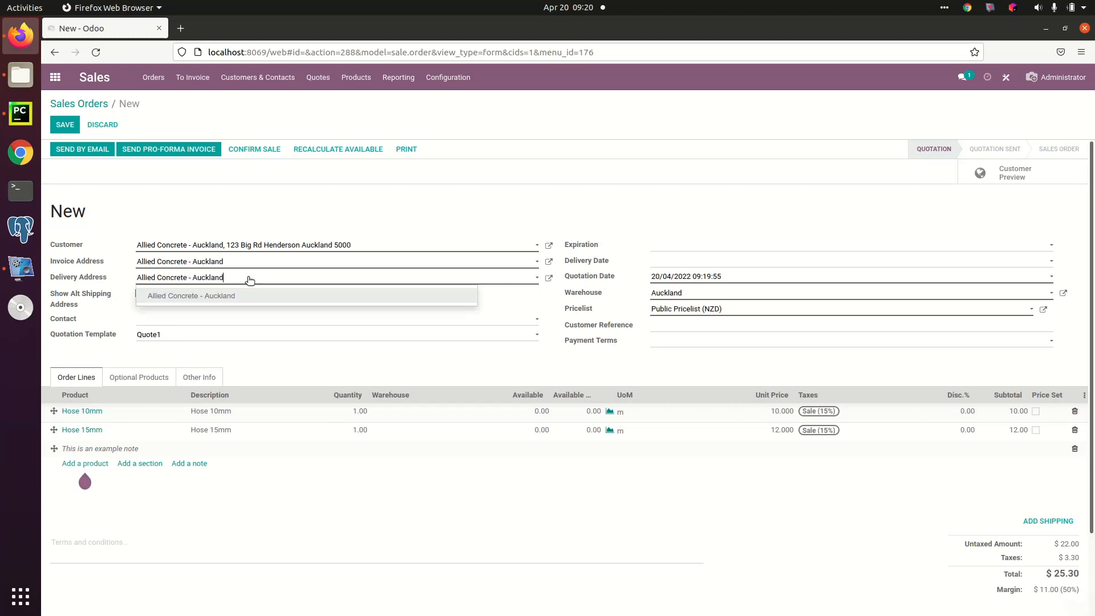
left_click(250, 280)
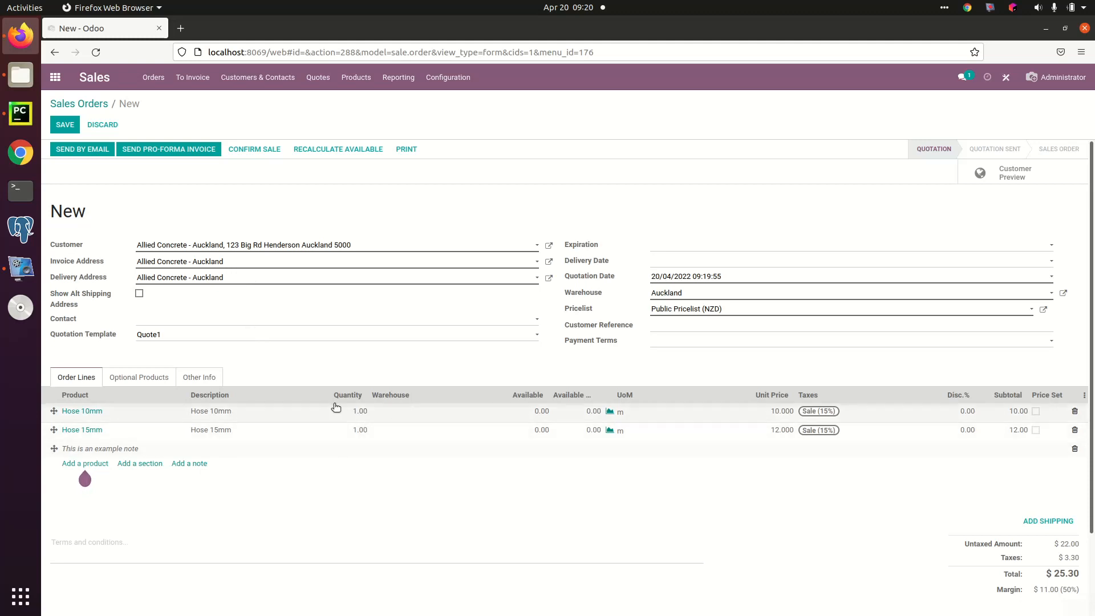
Step: Set the line warehouse to Auckland for Hose 10mm and Head Office for Hose 15mm, and save the quotation
left_click(422, 415)
left_click(419, 416)
left_click(415, 442)
left_click(417, 431)
left_click(417, 430)
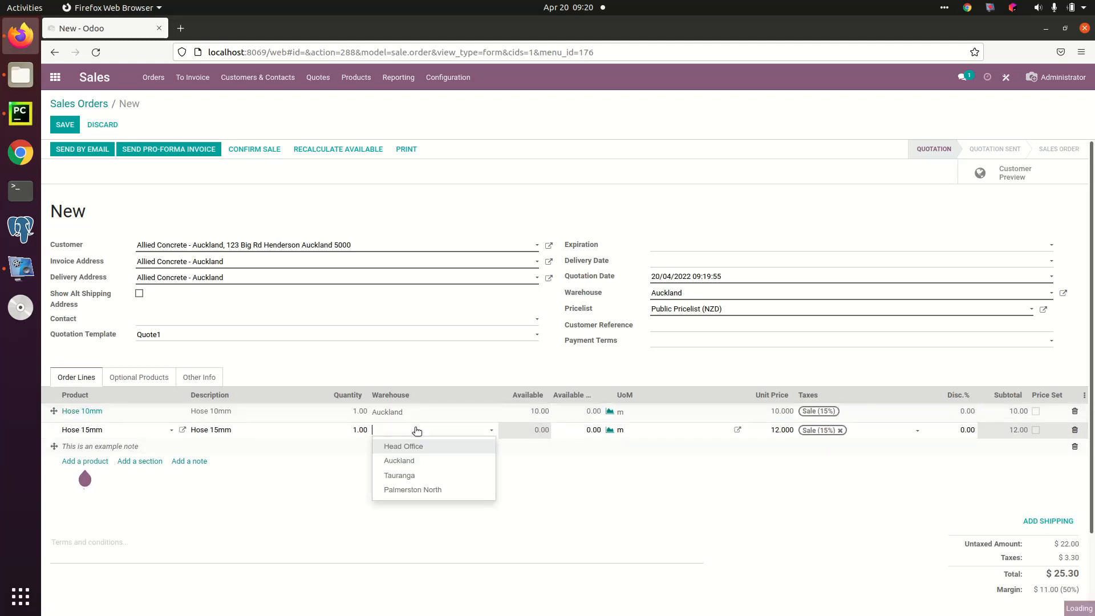
left_click(413, 448)
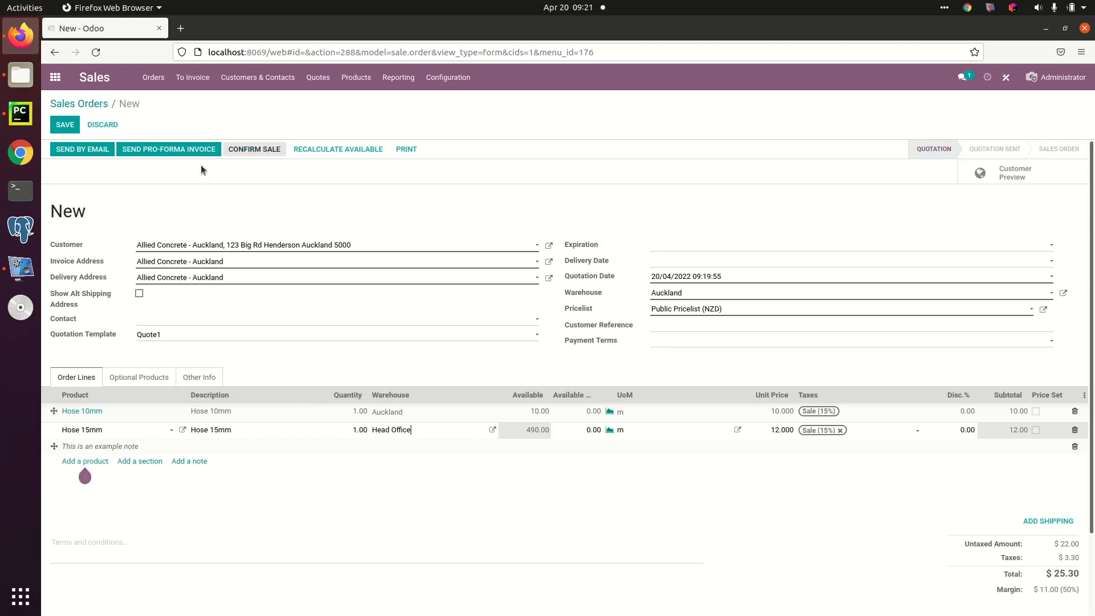
left_click(64, 125)
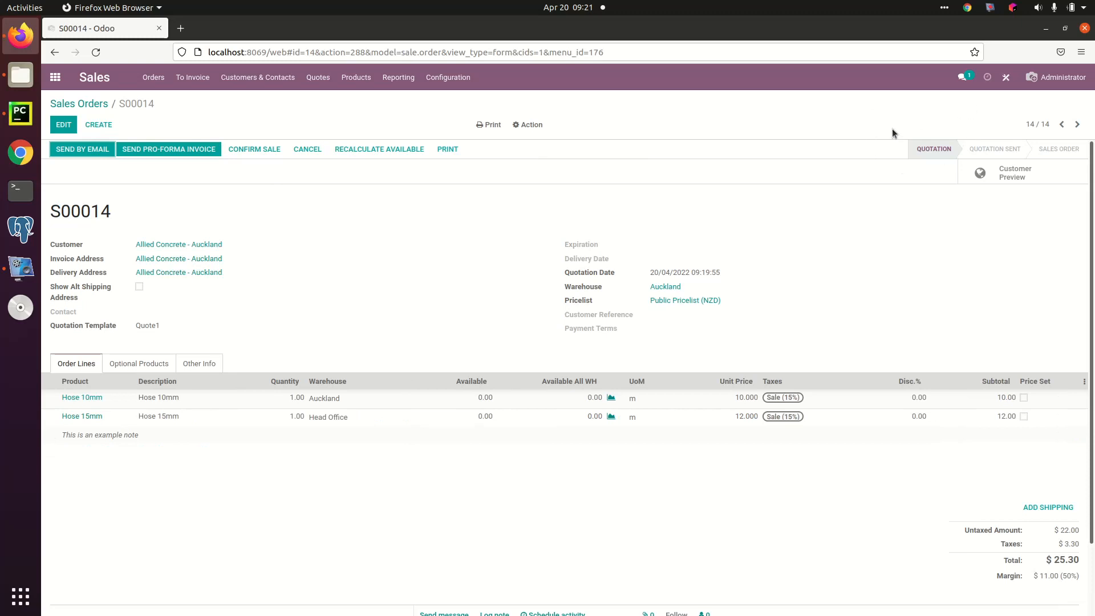
Step: Confirm the Allied Concrete - Auckland quotation as a sale, keeping its order lines as they are
left_click(63, 124)
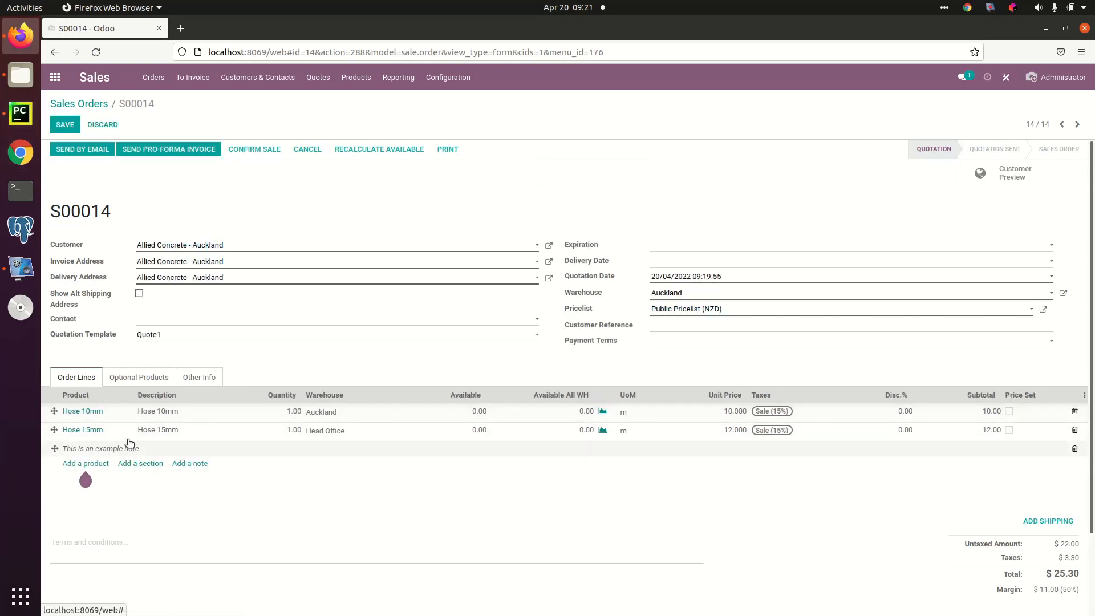
left_click(63, 124)
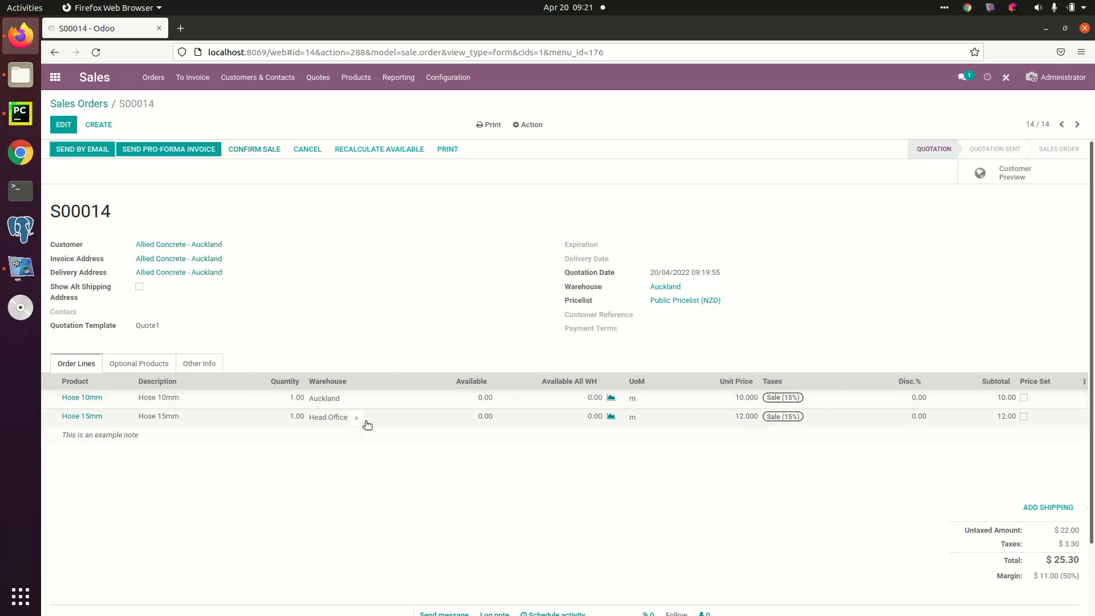
left_click(263, 149)
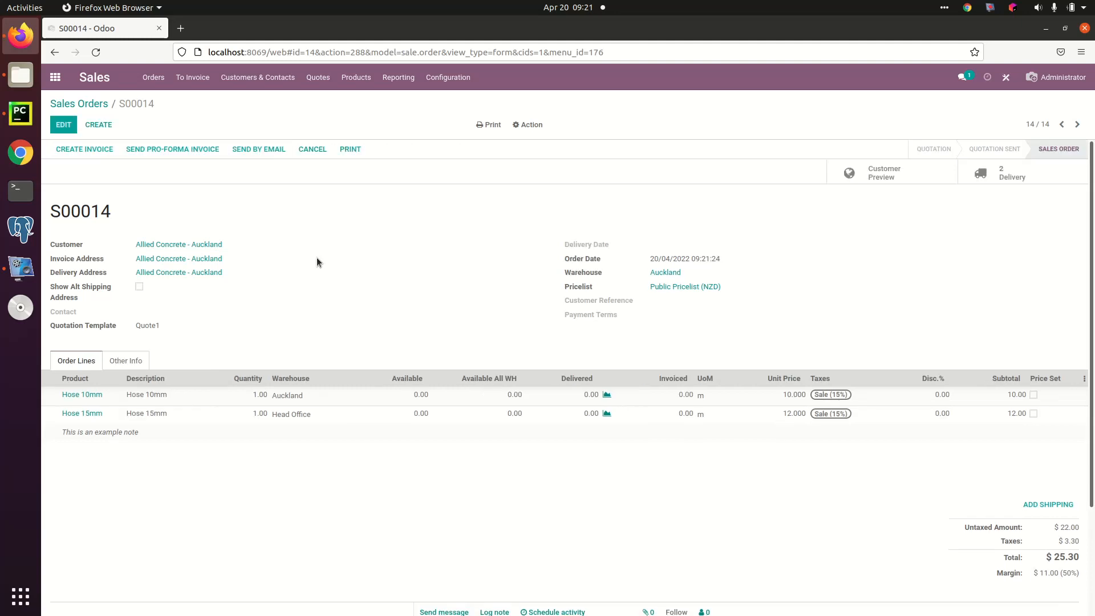
Step: Open the sales order's delivery transfers and review the Auckland transfer and the Head Office transfer
left_click(1013, 173)
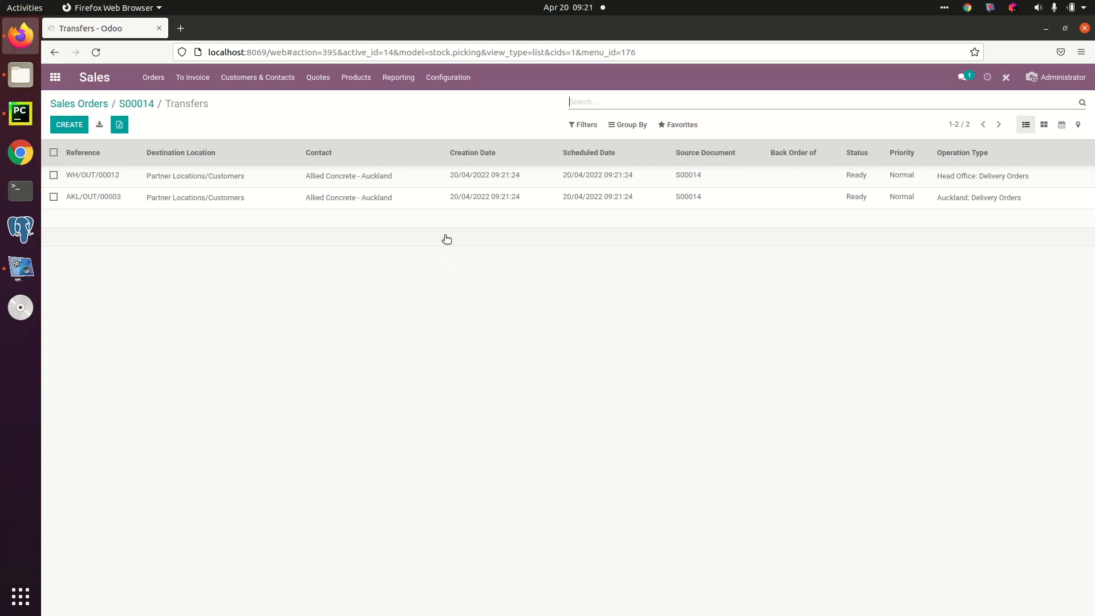
left_click(468, 206)
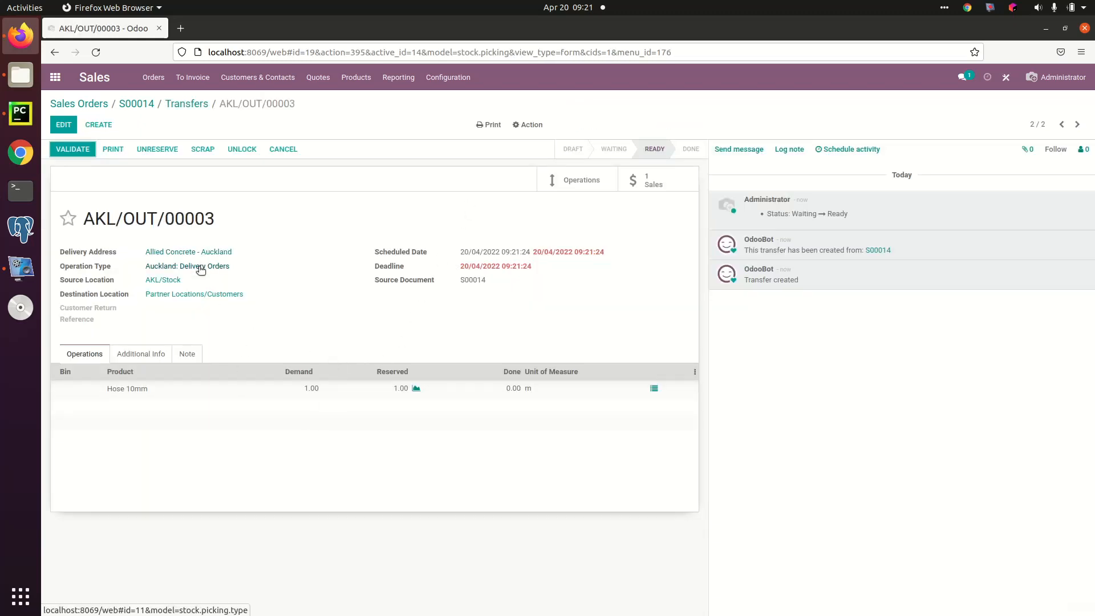
left_click(1059, 124)
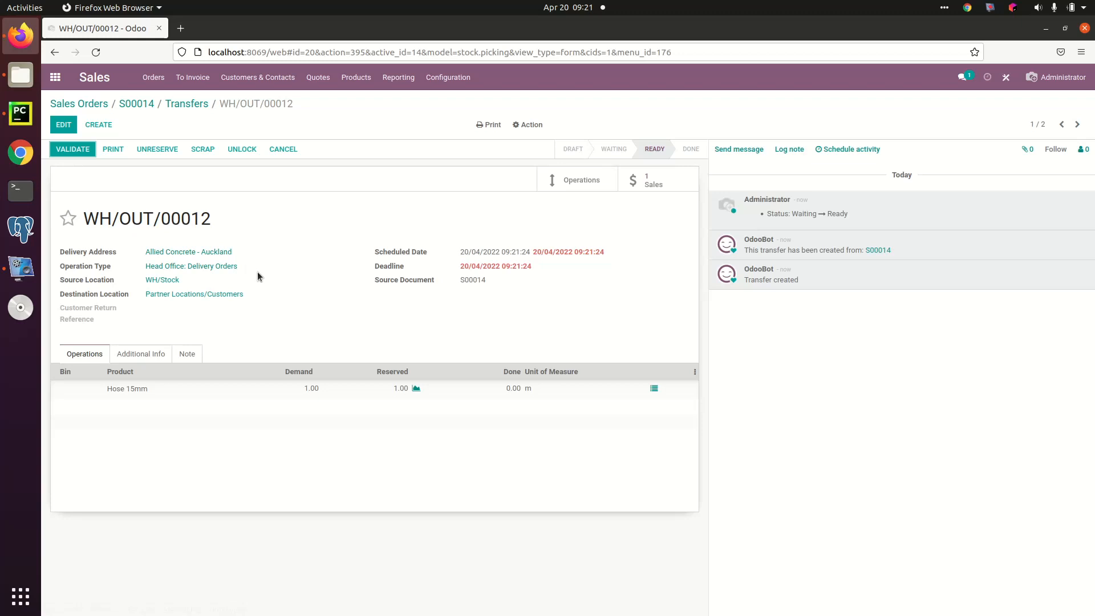
Step: Validate the Head Office delivery order for Hose 15mm in Inventory, applying the immediate transfer
left_click(51, 85)
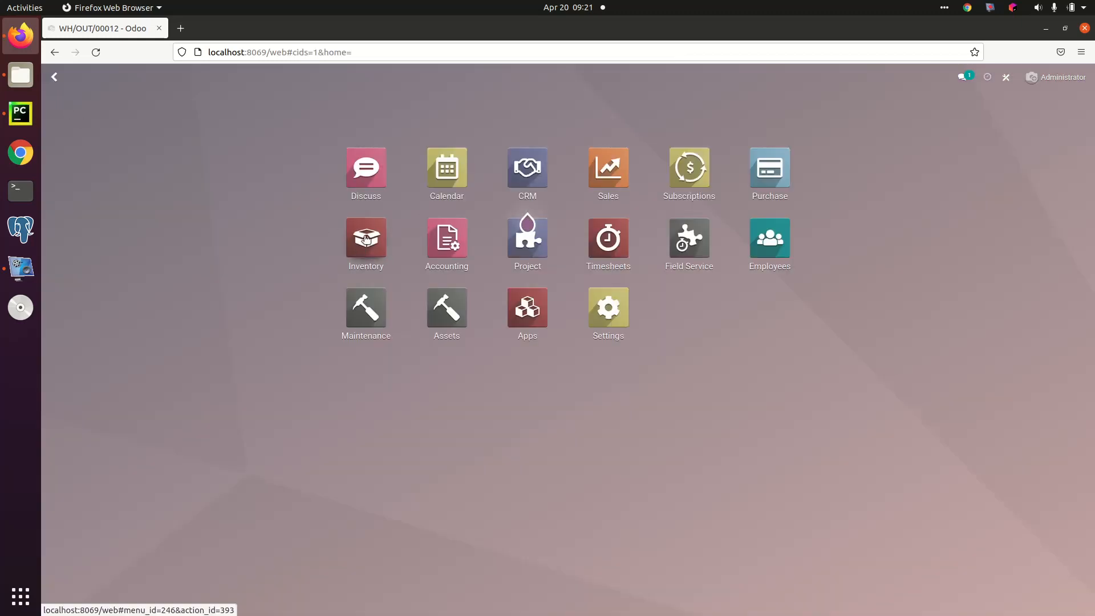
left_click(366, 240)
left_click(223, 78)
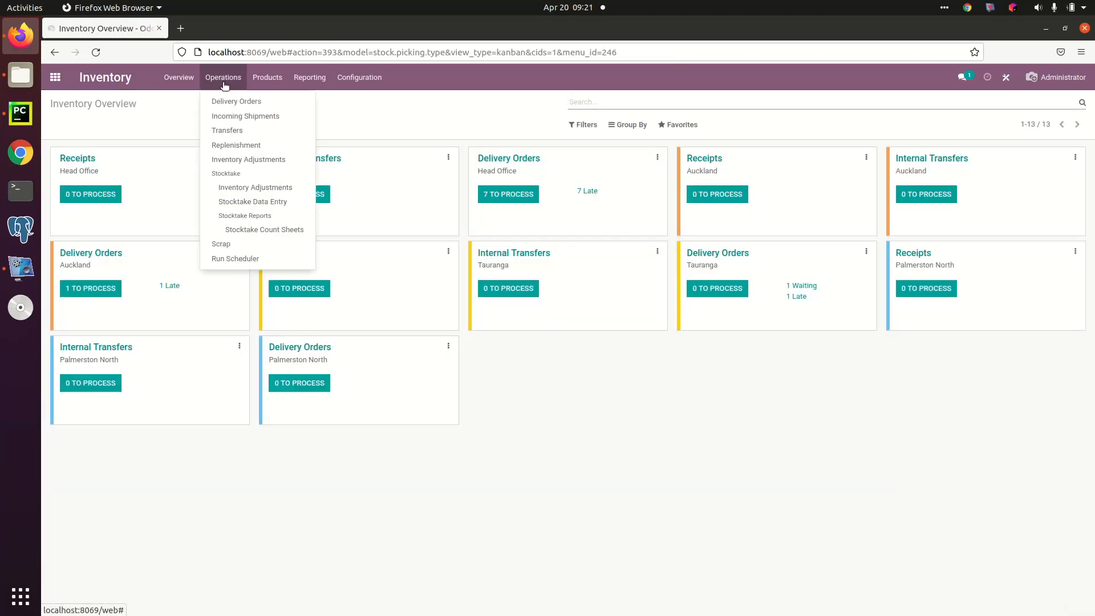
left_click(227, 101)
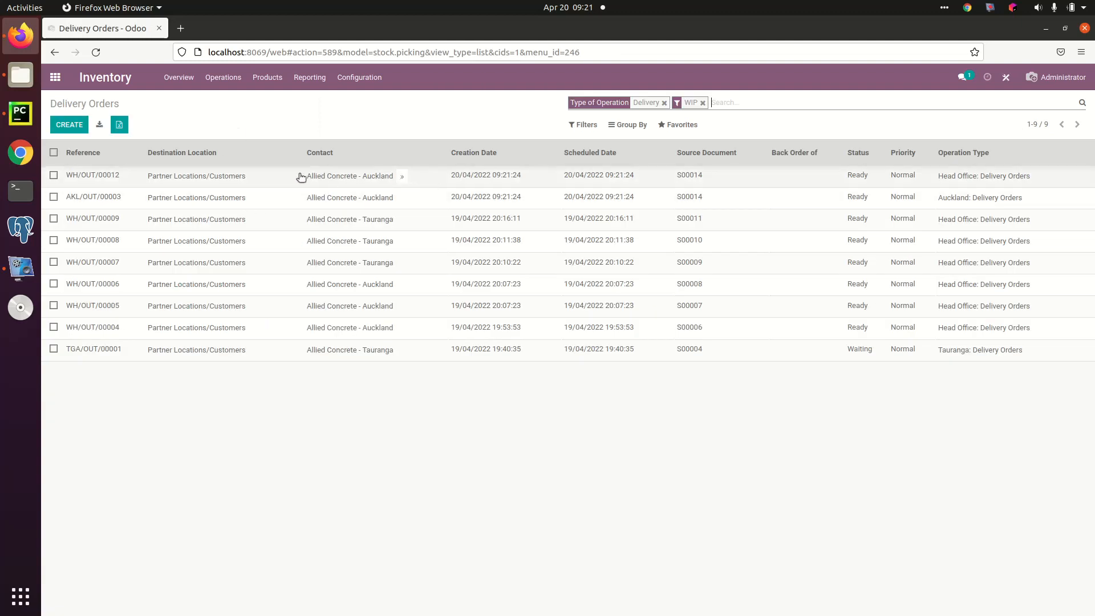
left_click(276, 177)
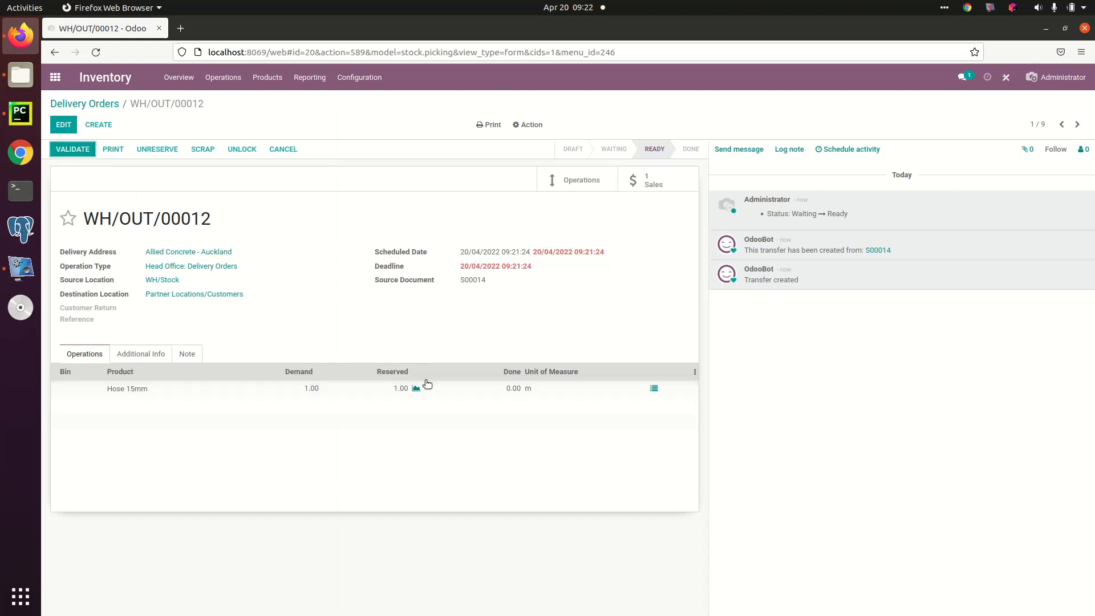
left_click(74, 149)
left_click(315, 179)
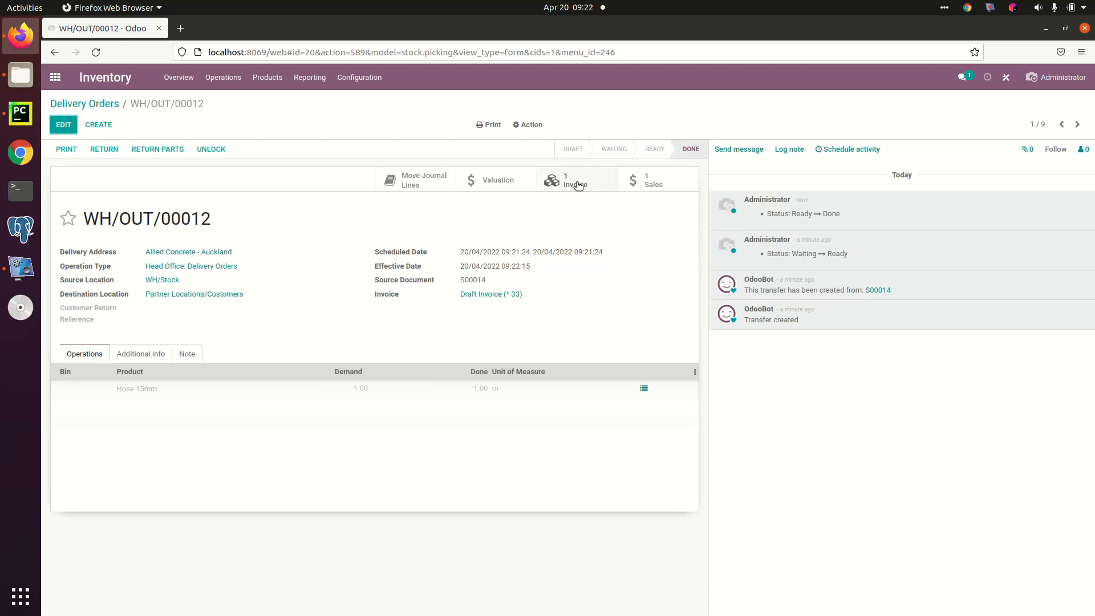
Step: Validate the Auckland delivery order for Hose 10mm as an immediate transfer and review its draft invoice
left_click(103, 107)
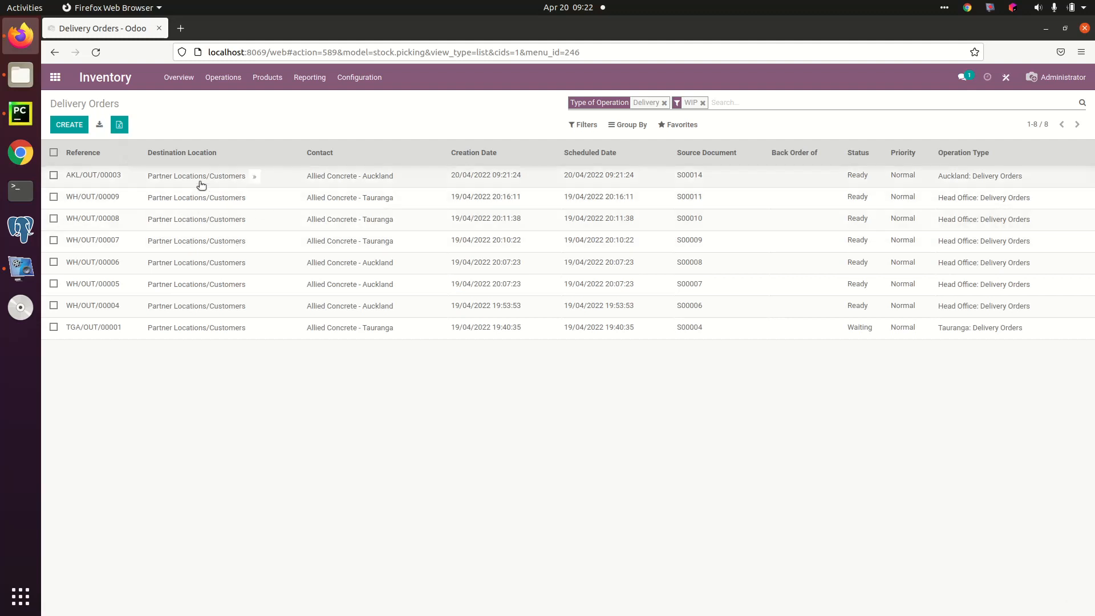
left_click(204, 176)
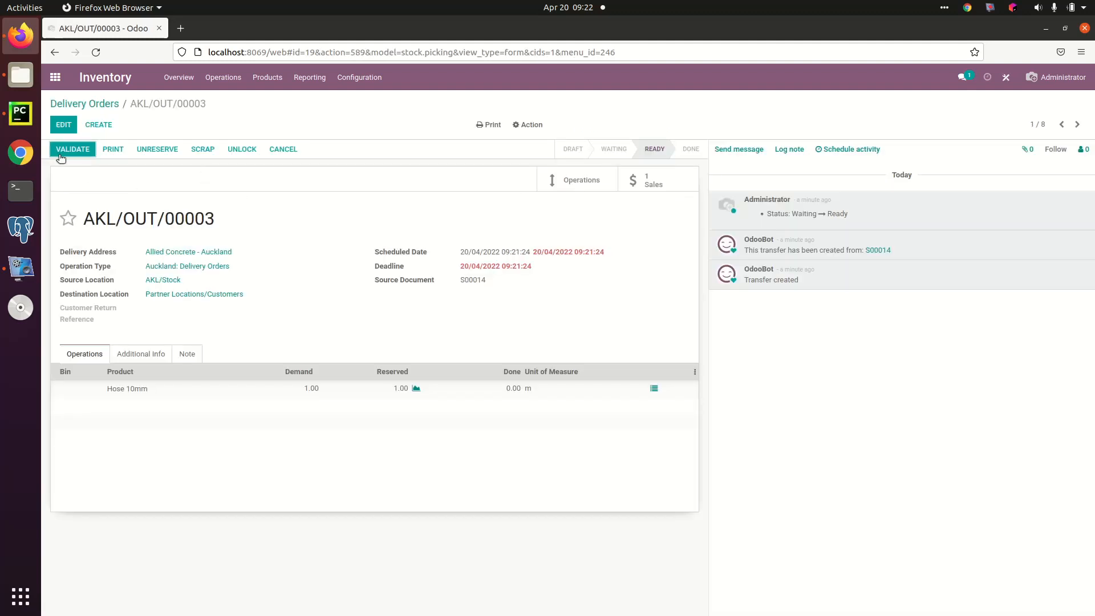
left_click(73, 151)
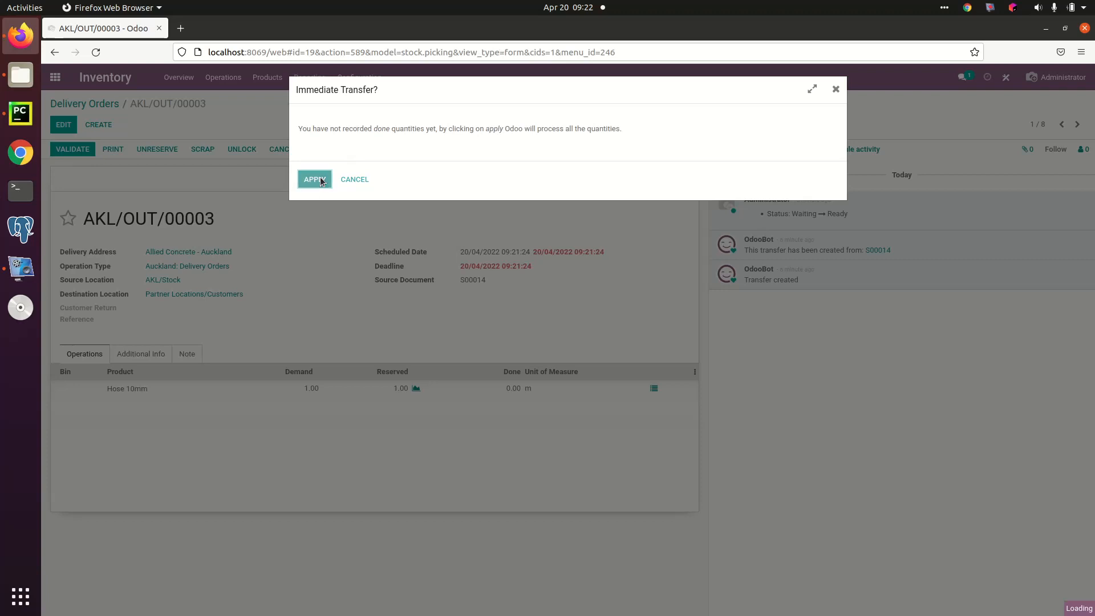
key("Return")
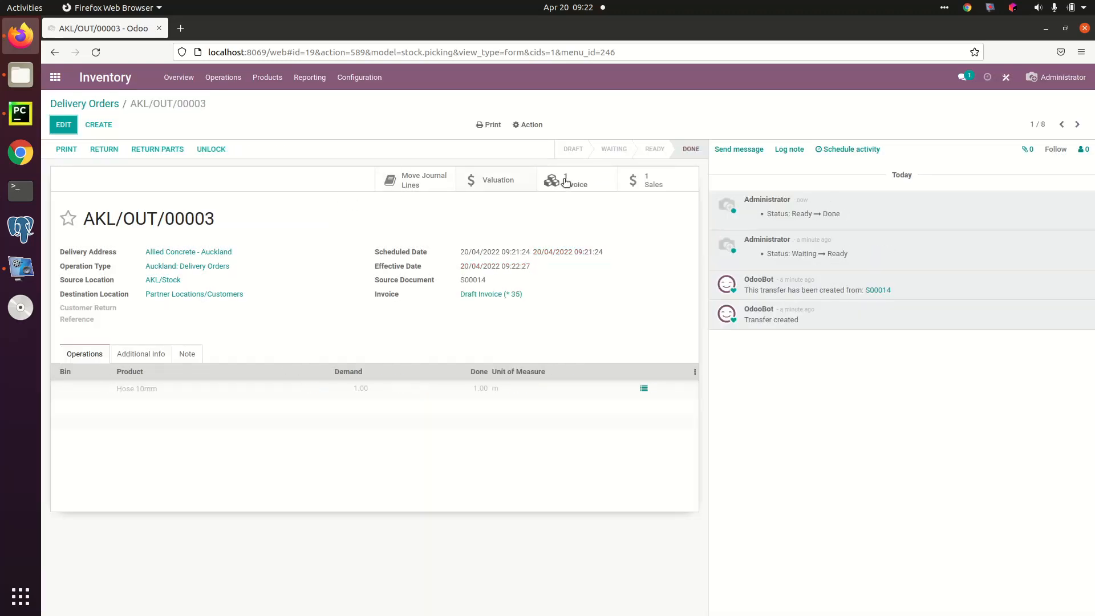
left_click(563, 181)
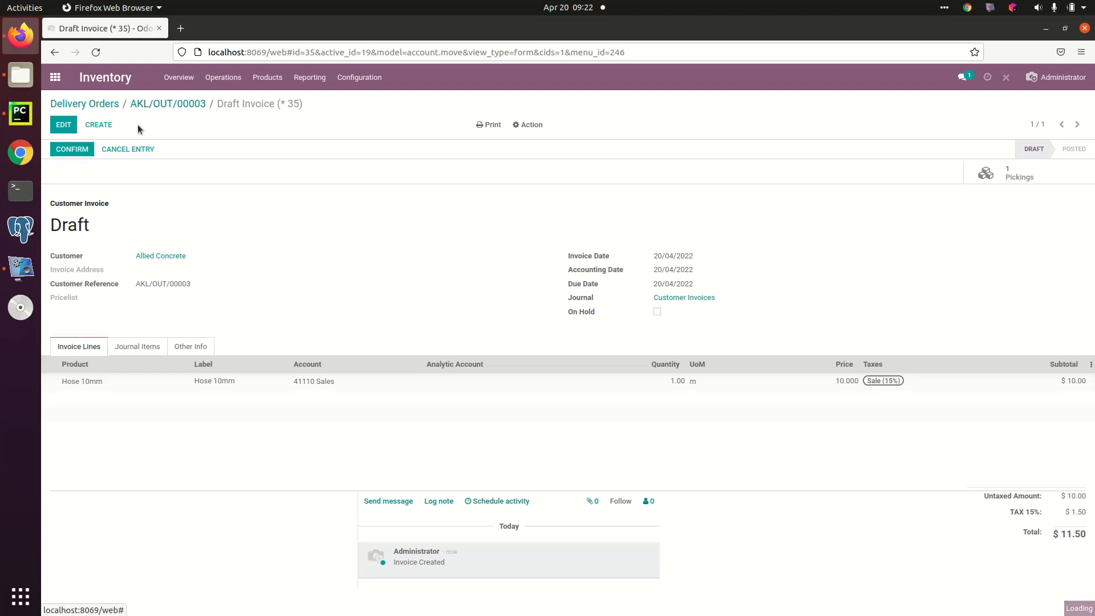
left_click(153, 104)
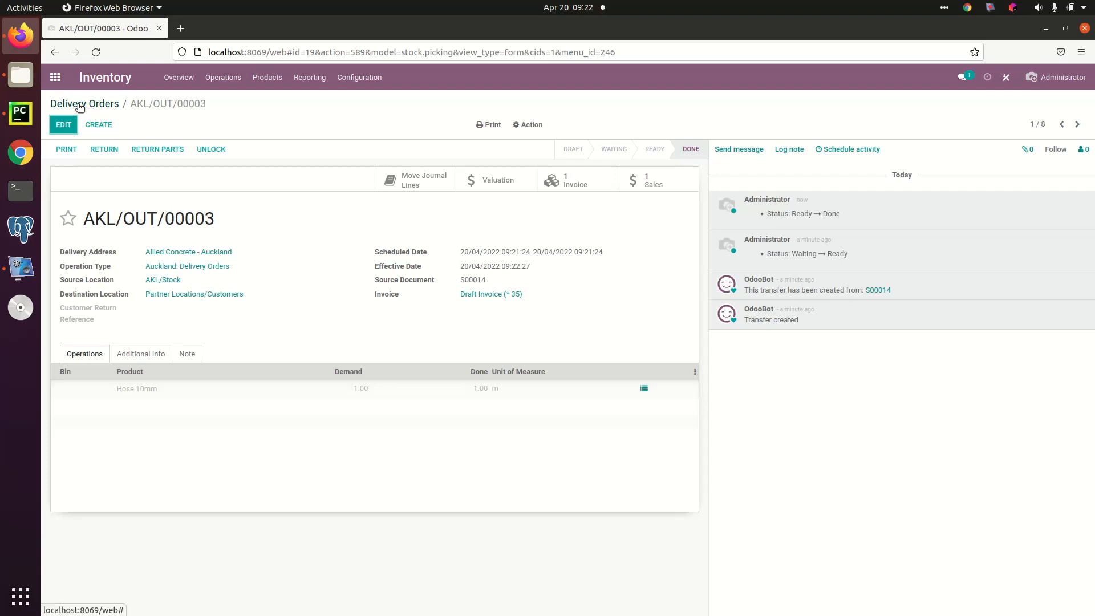
Step: Return to Sales, open the newest Allied Concrete - Auckland order and view its salesperson, sales team and invoicing information
left_click(54, 77)
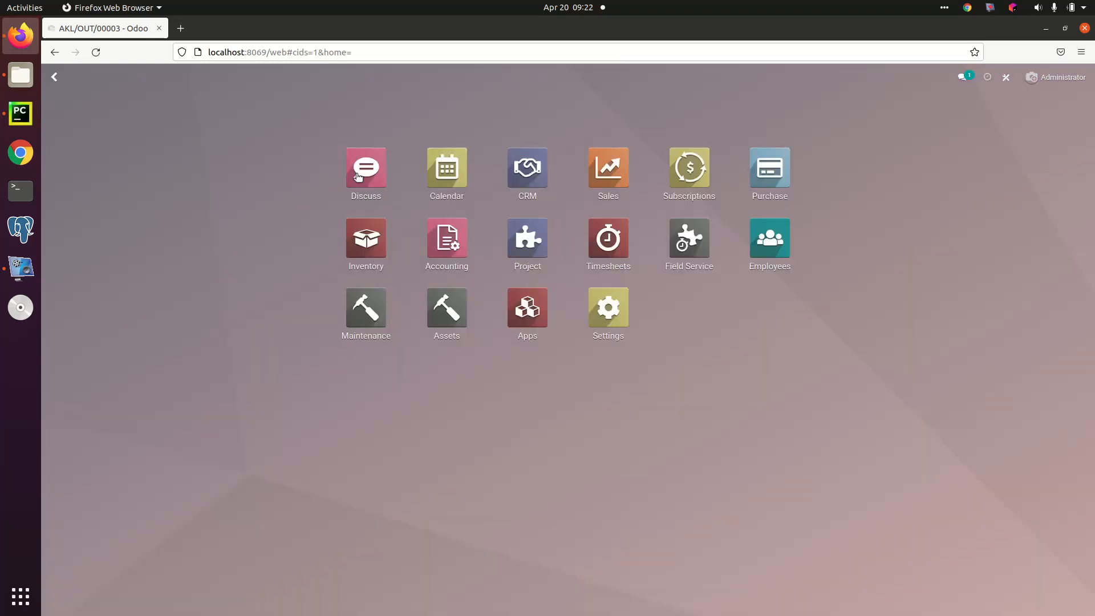
left_click(608, 167)
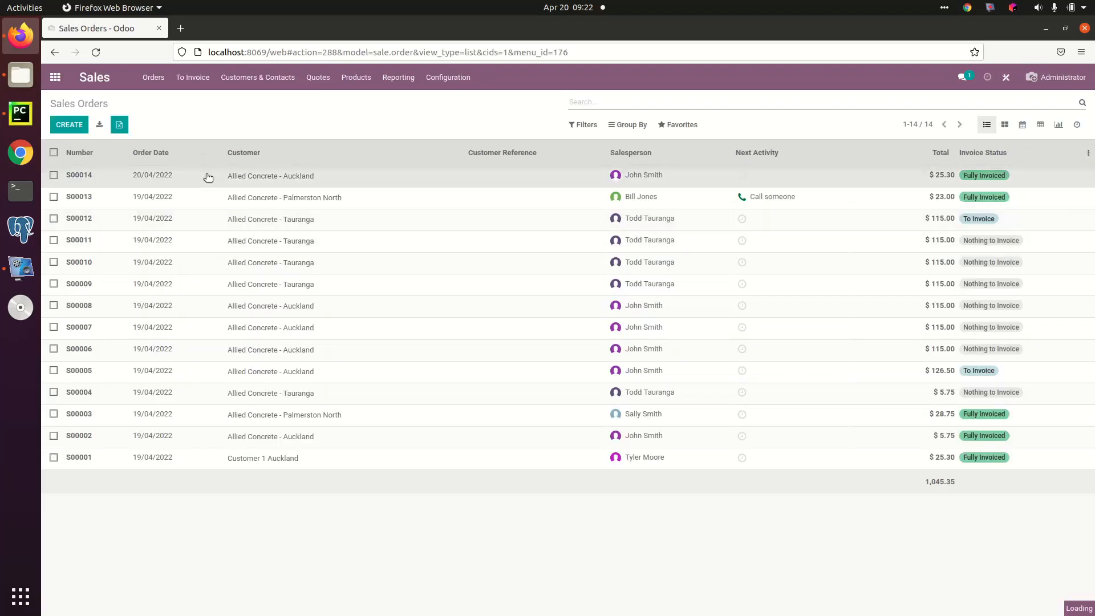
left_click(208, 177)
left_click(124, 360)
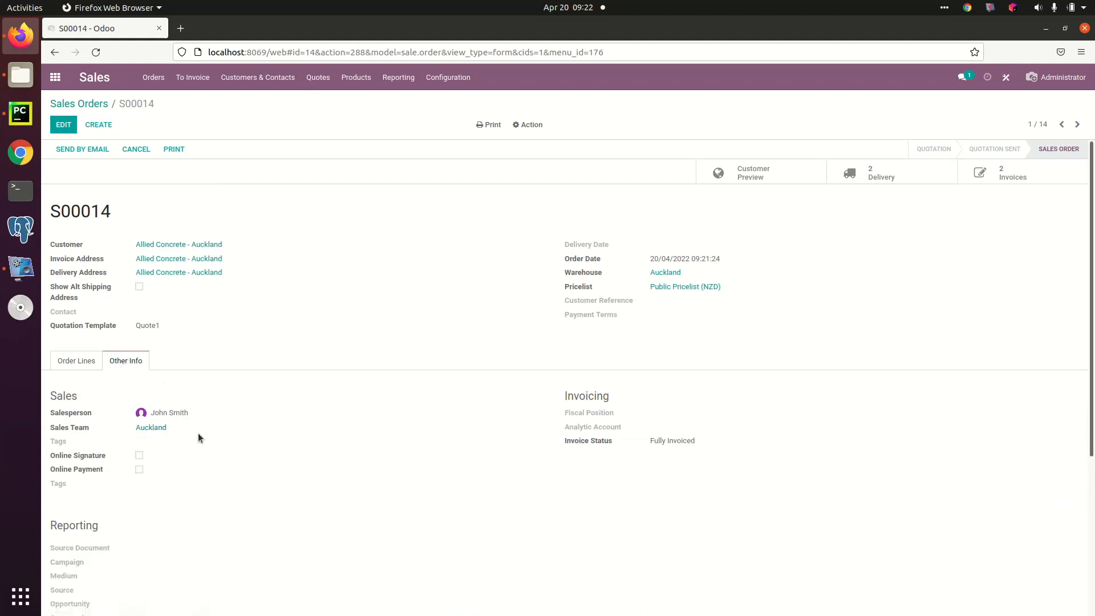
Step: Examine the order customer's sales and purchase settings, and open its Auckland sales team to view the members
left_click(183, 246)
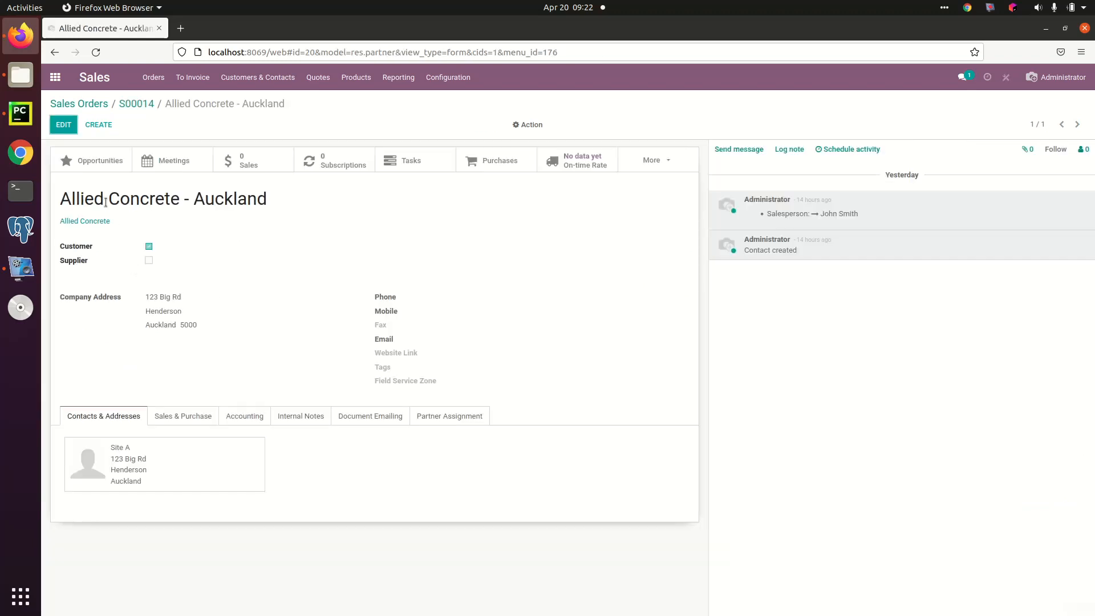
left_click(181, 418)
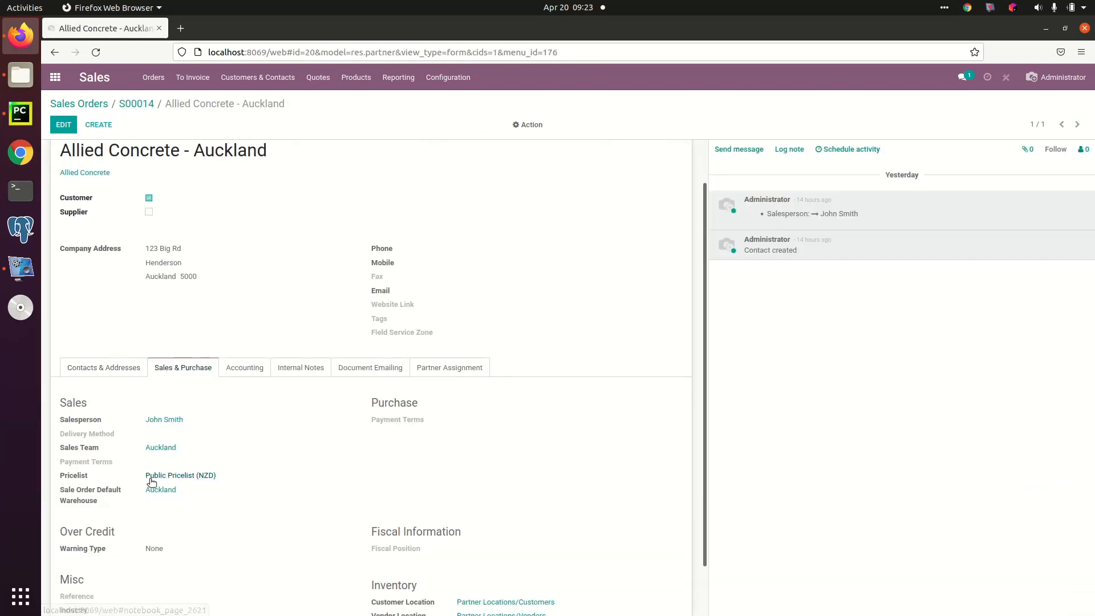
scroll(154, 445, "down", 2)
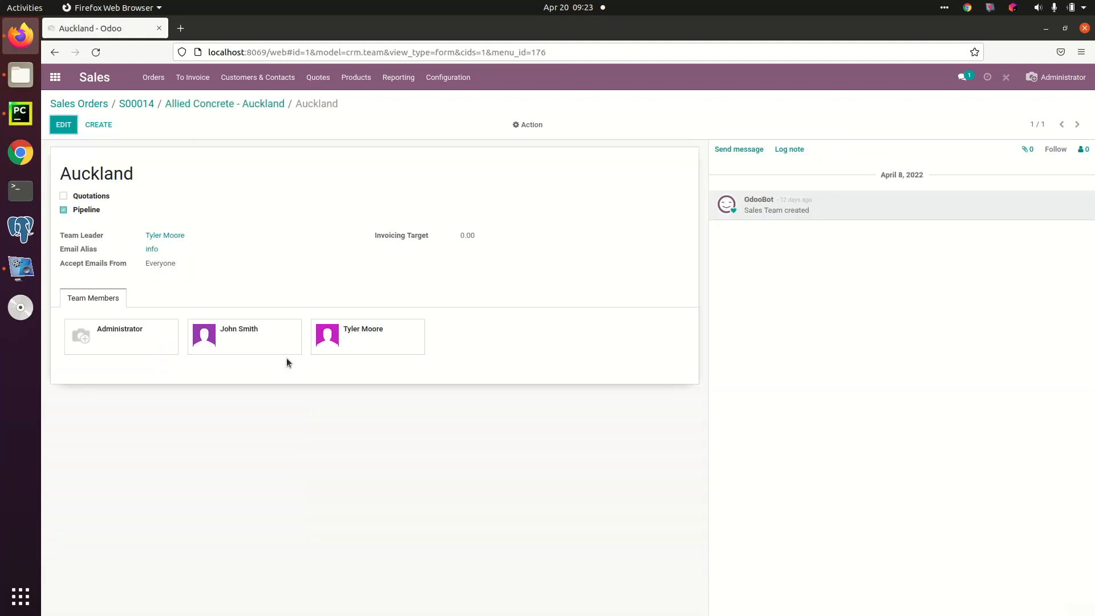
mouse_move(264, 342)
Step: Open the Sales Analysis report and show it as a pivot table
left_click(406, 78)
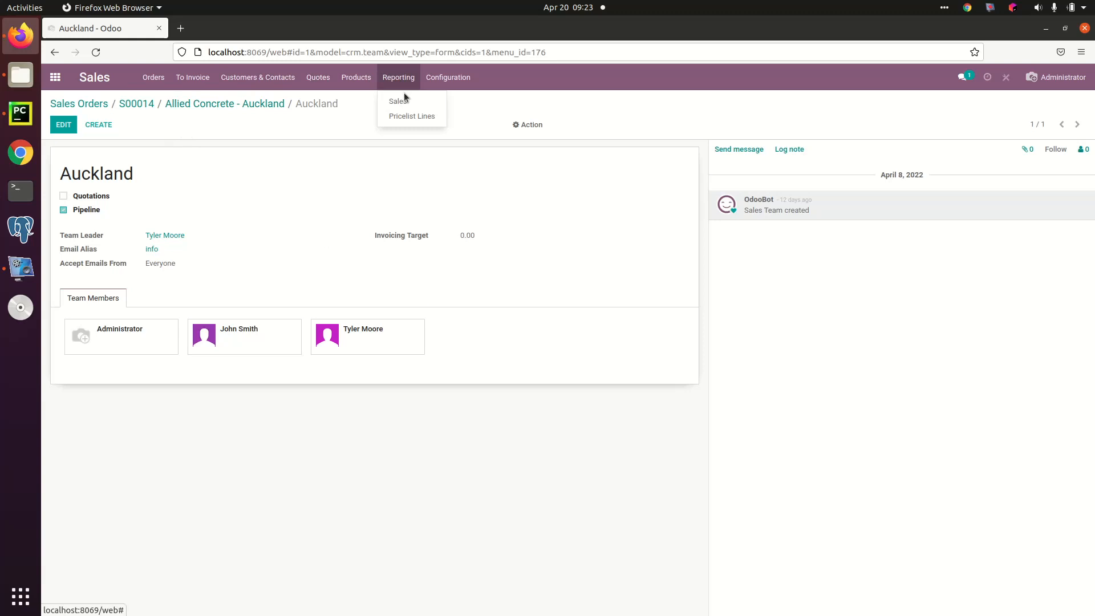
left_click(405, 99)
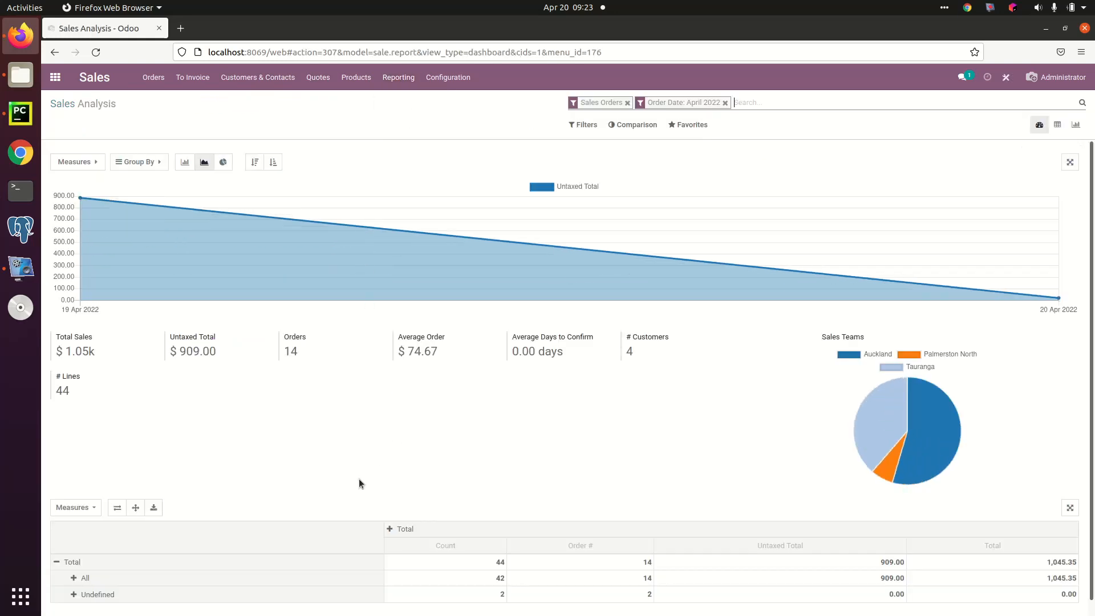
left_click(1058, 125)
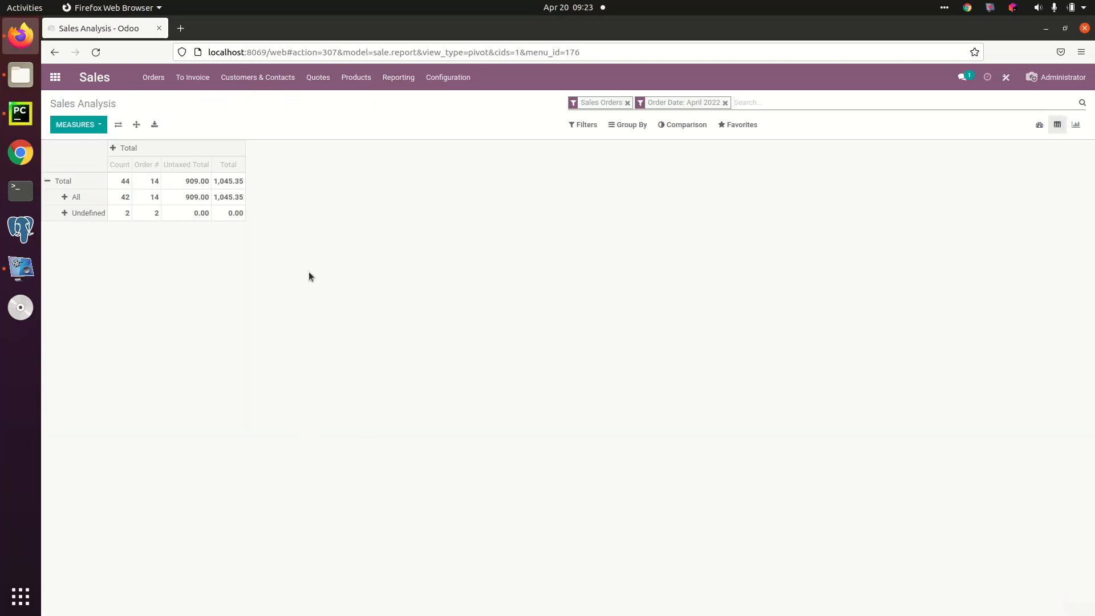
Step: Group the pivot rows by Sales Team and break the Auckland row down by Salesperson
left_click(46, 181)
left_click(46, 181)
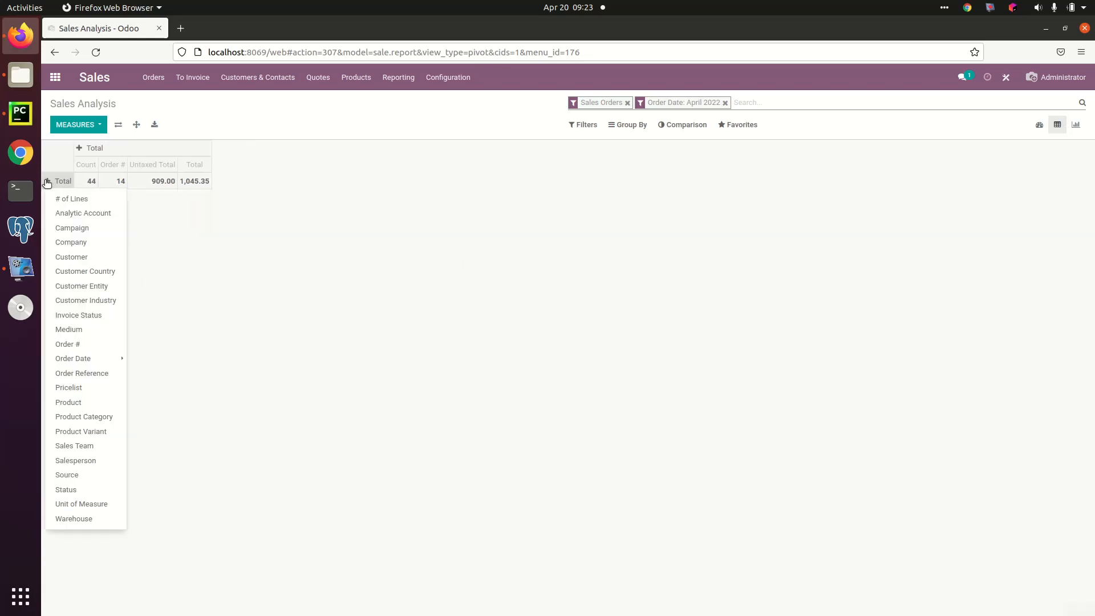
left_click(100, 465)
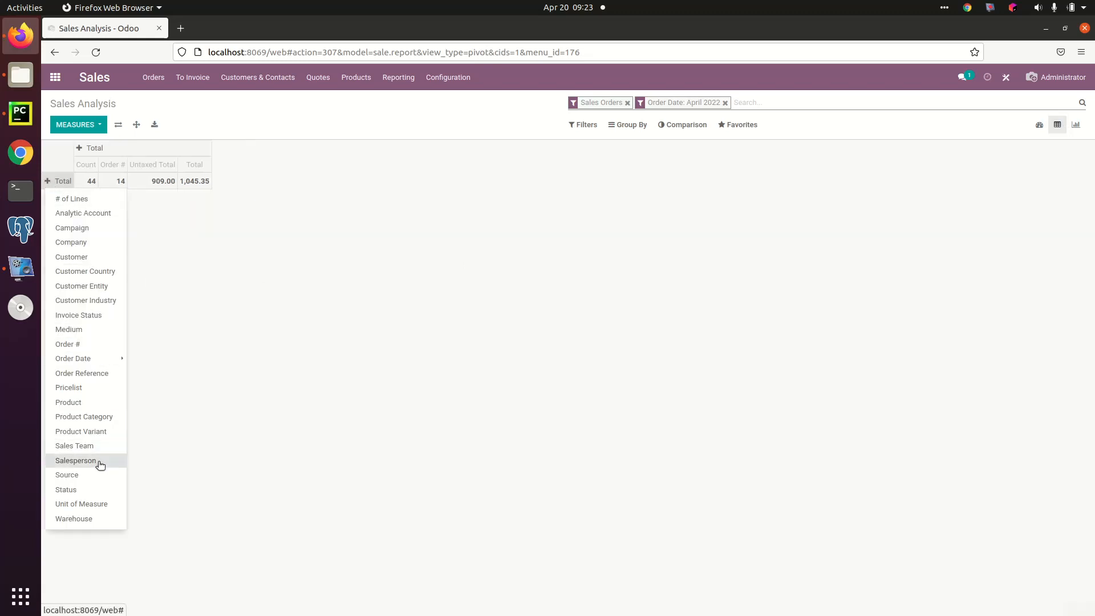
left_click(47, 182)
left_click(47, 181)
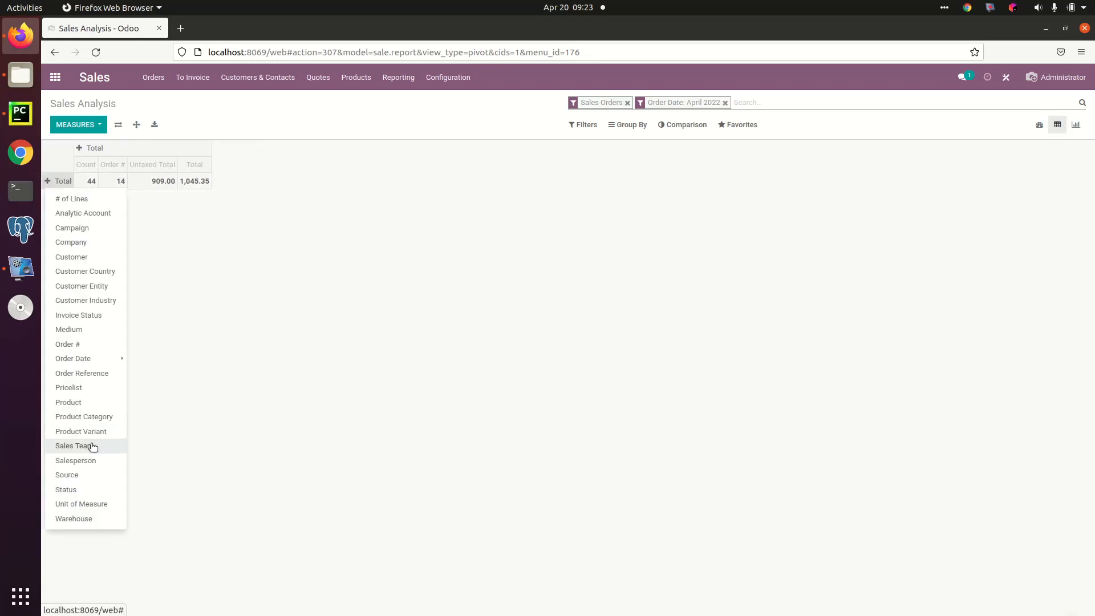
left_click(91, 445)
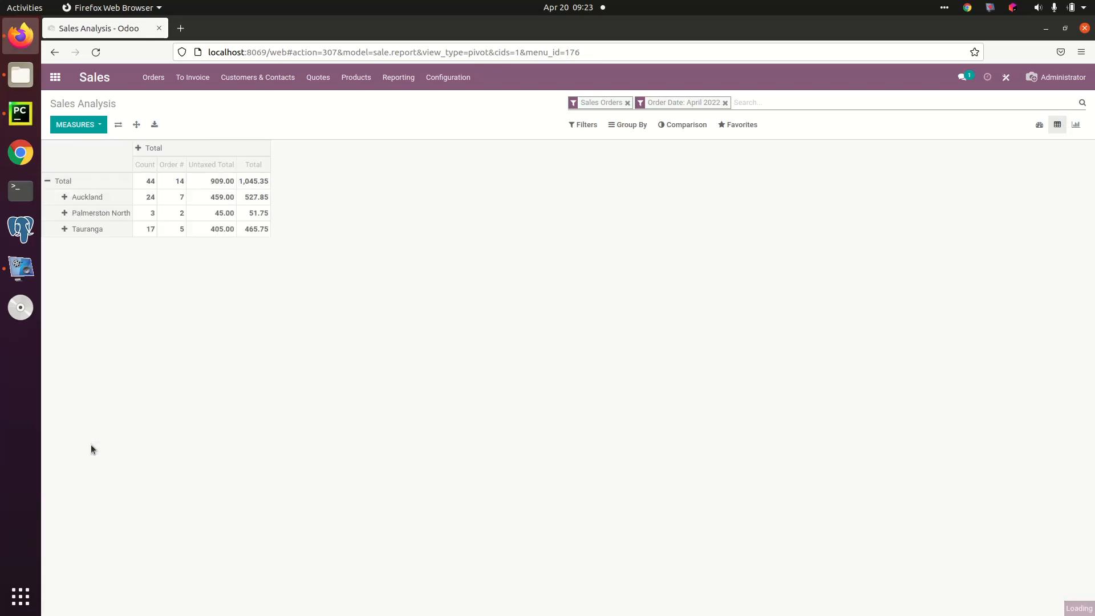
left_click(73, 197)
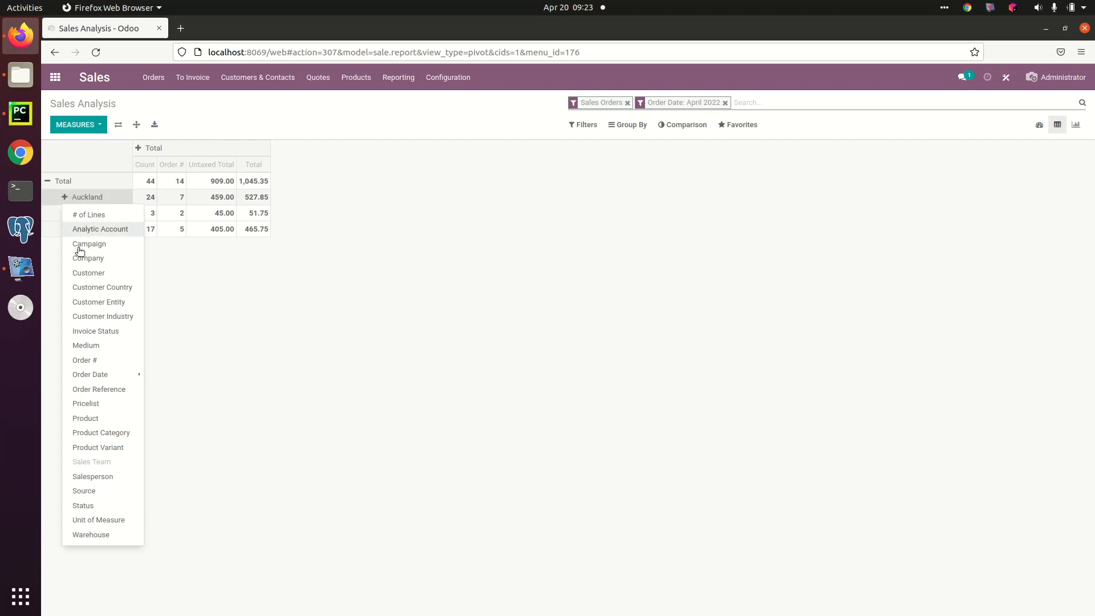
left_click(96, 477)
Step: Regroup the pivot table with Salesperson as the rows and Sales Team as the columns
left_click(51, 182)
left_click(51, 183)
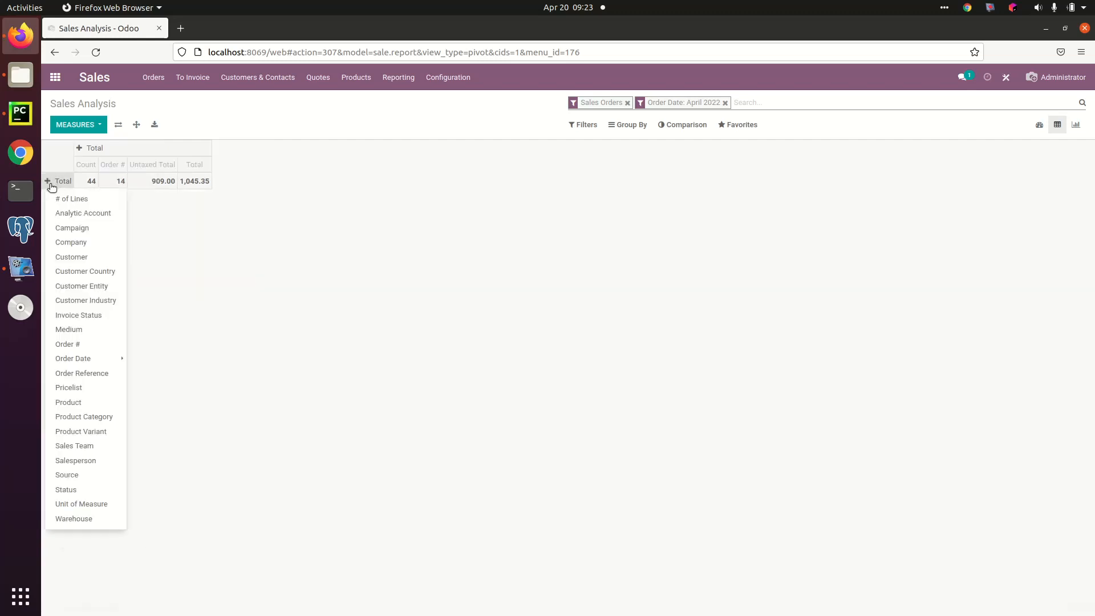
left_click(77, 461)
left_click(130, 148)
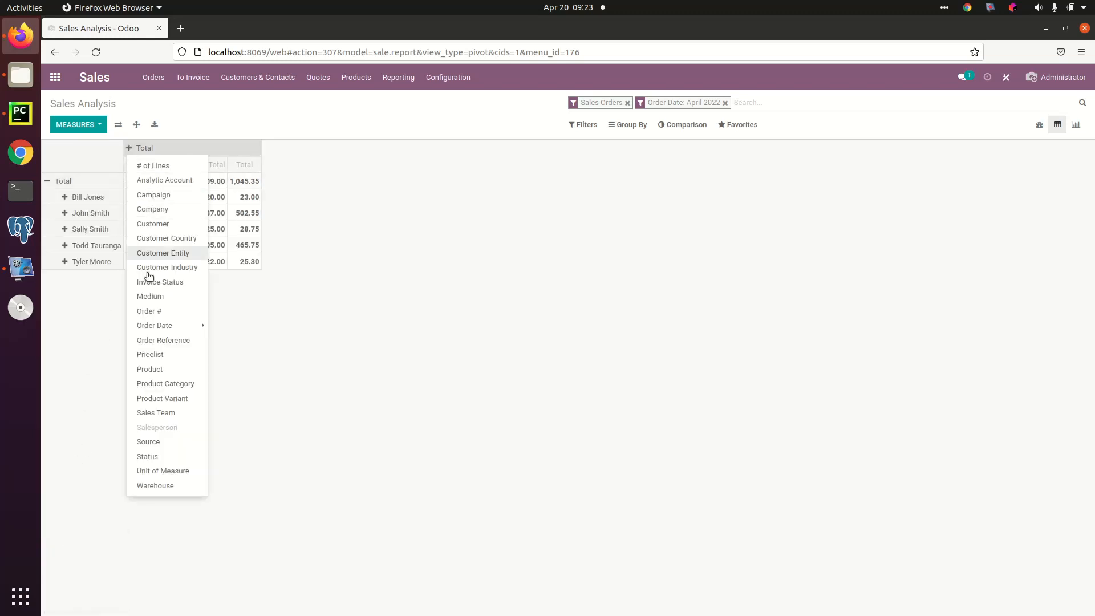
left_click(164, 413)
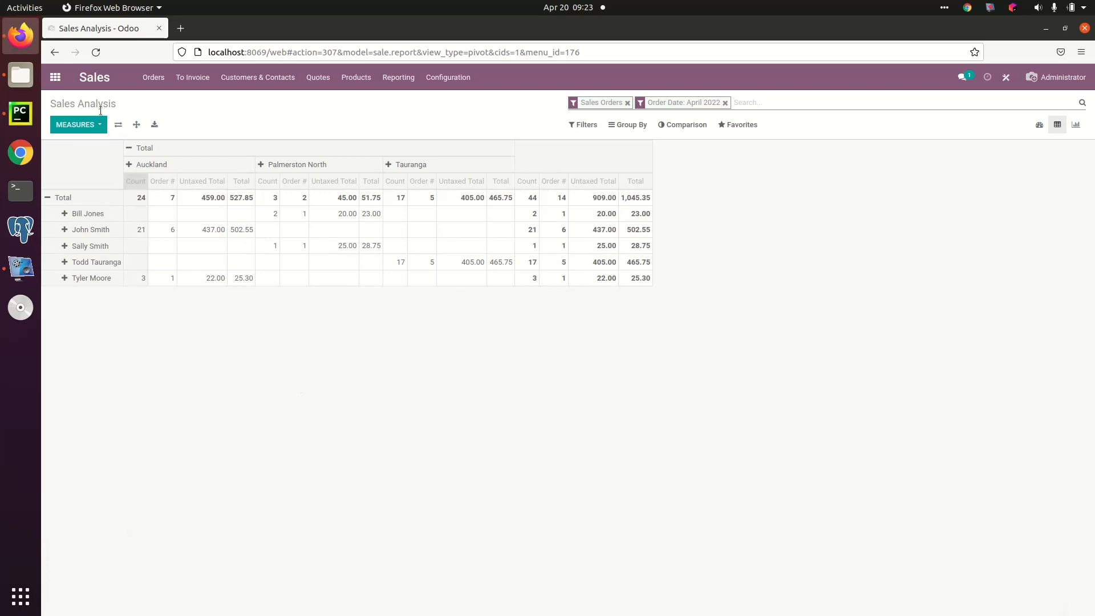
Step: Remove the Order #, Total and Count measures from the pivot table, keeping only Untaxed Total
left_click(76, 124)
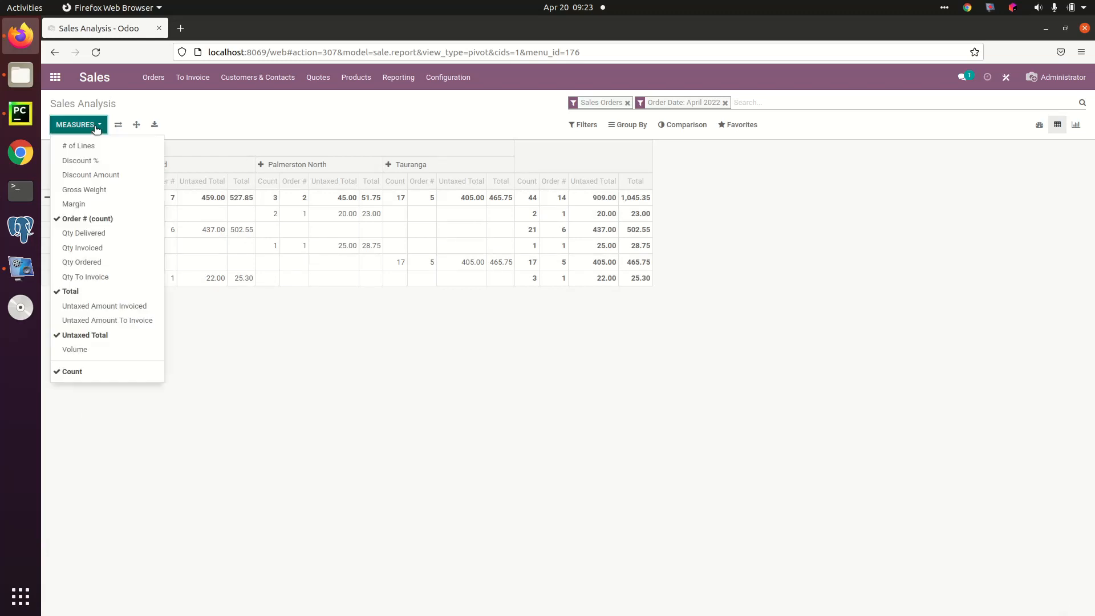
left_click(86, 219)
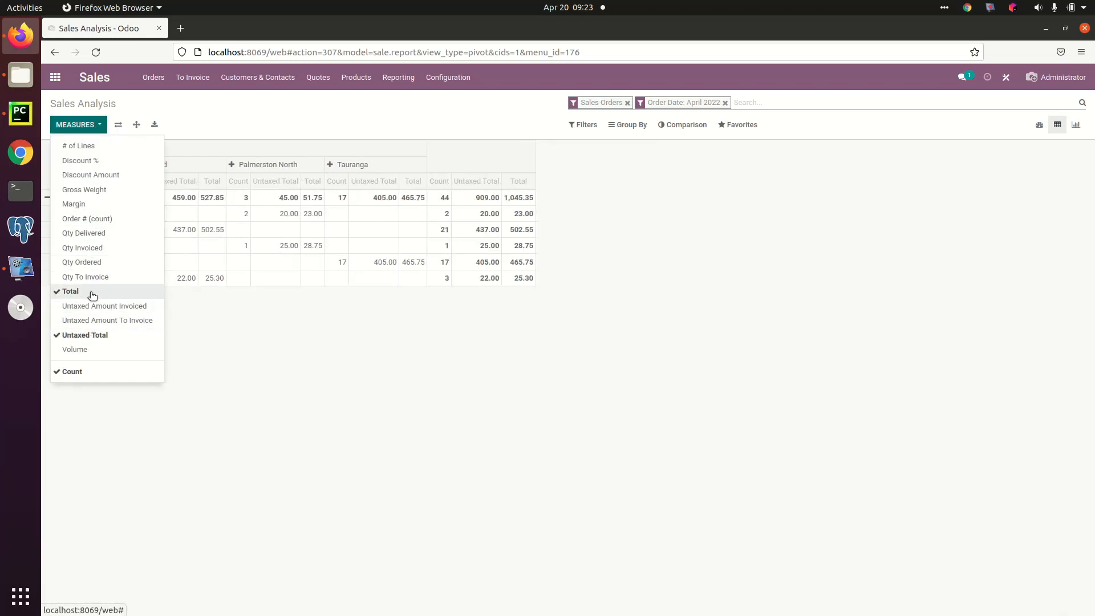
left_click(89, 291)
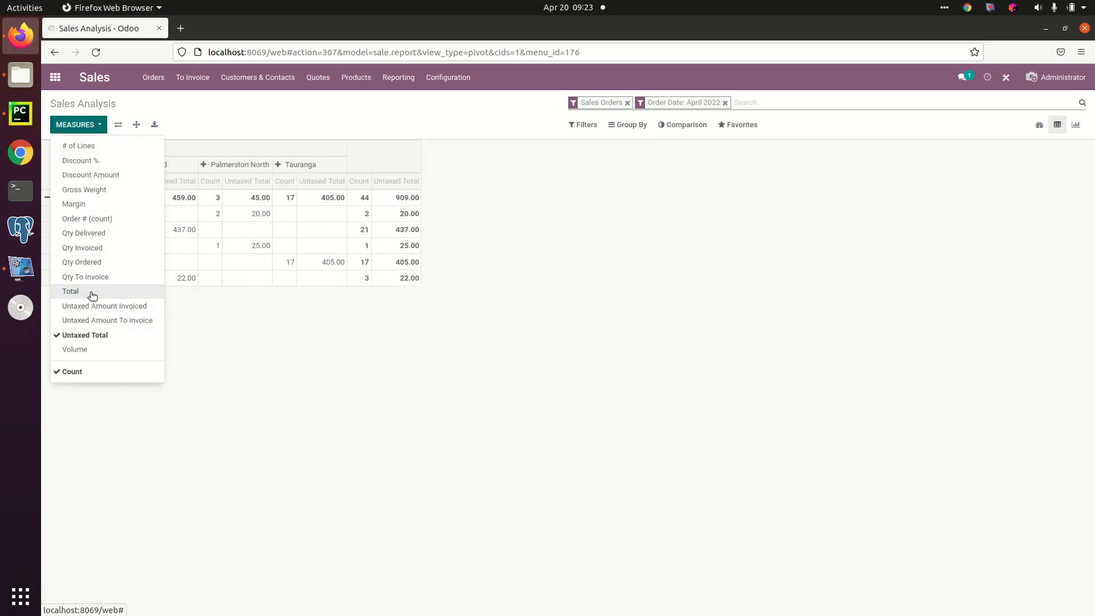
left_click(108, 371)
left_click(354, 343)
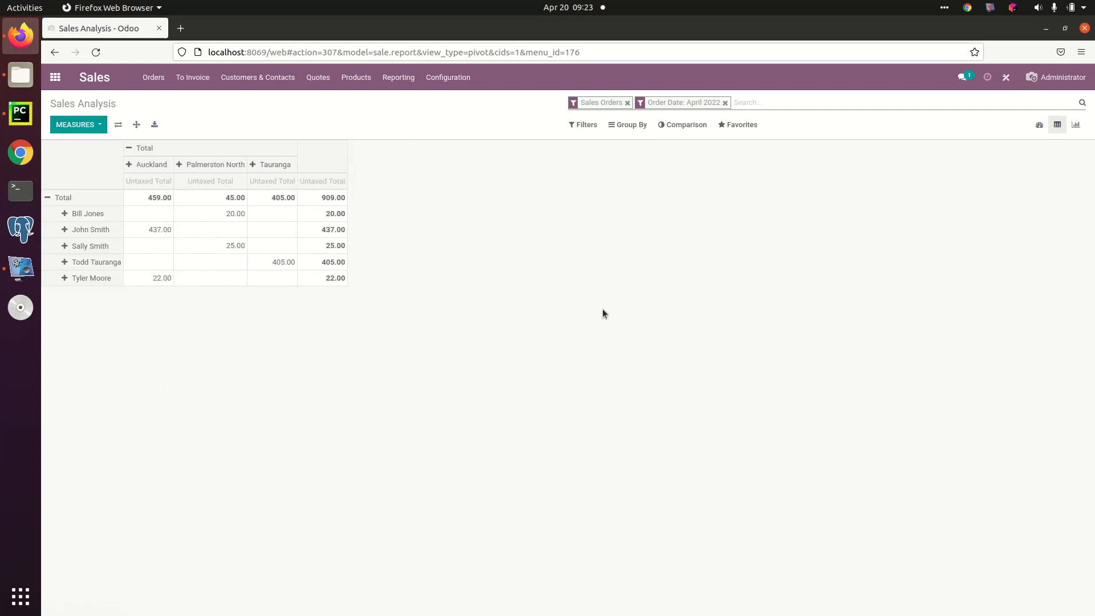
Step: View the options for saving the current search as a favorite, and close them without saving
left_click(750, 127)
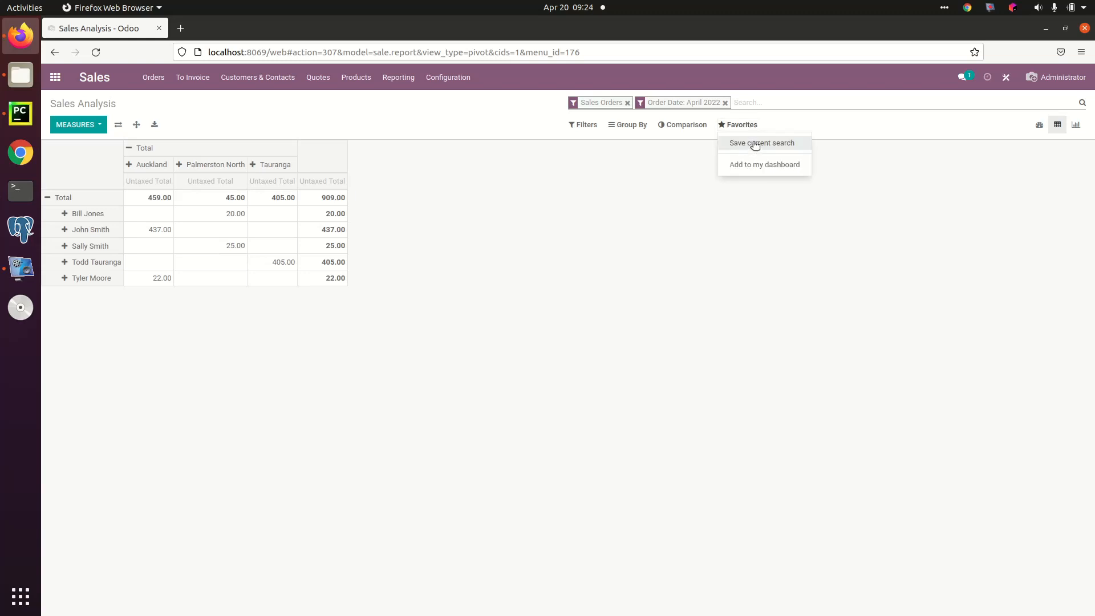
left_click(754, 144)
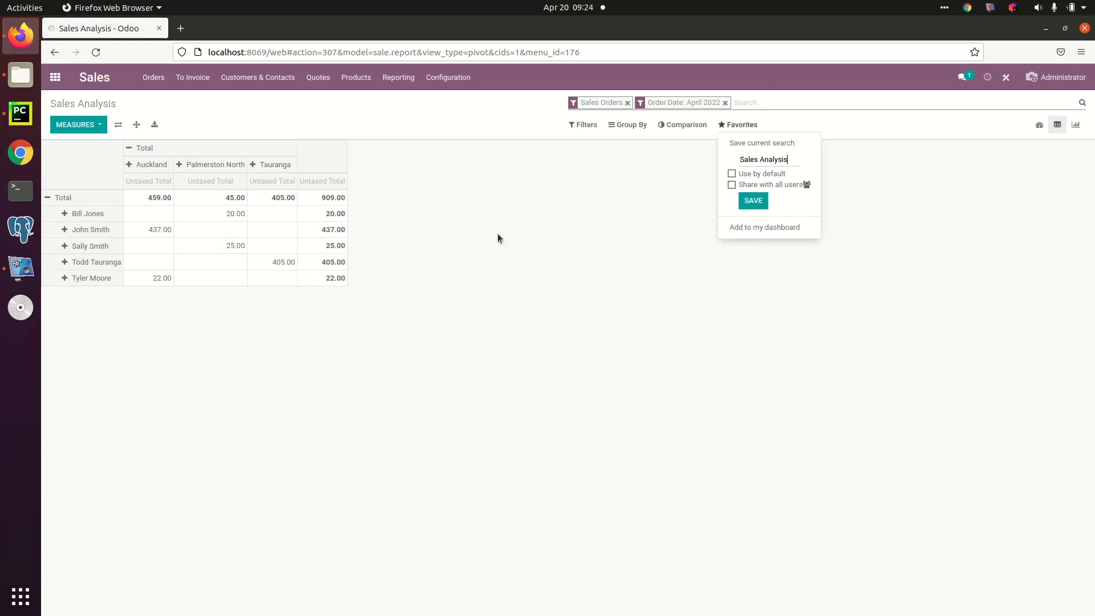
left_click(517, 200)
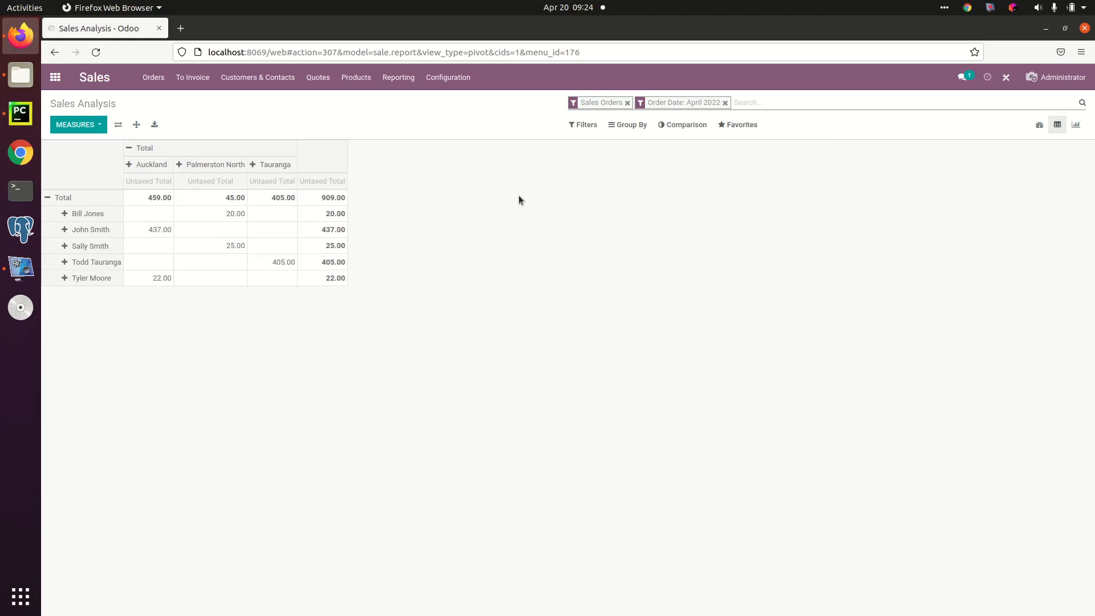
Step: Switch to the Assets app and start a customer asset named "new Asset" in the Machine 1 category
left_click(55, 79)
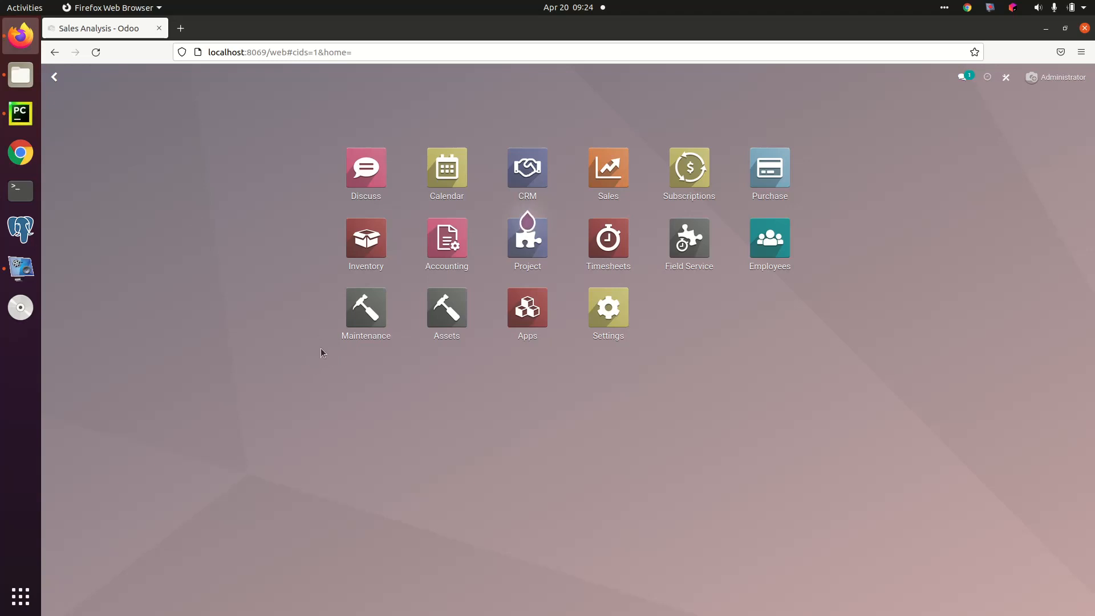
left_click(442, 334)
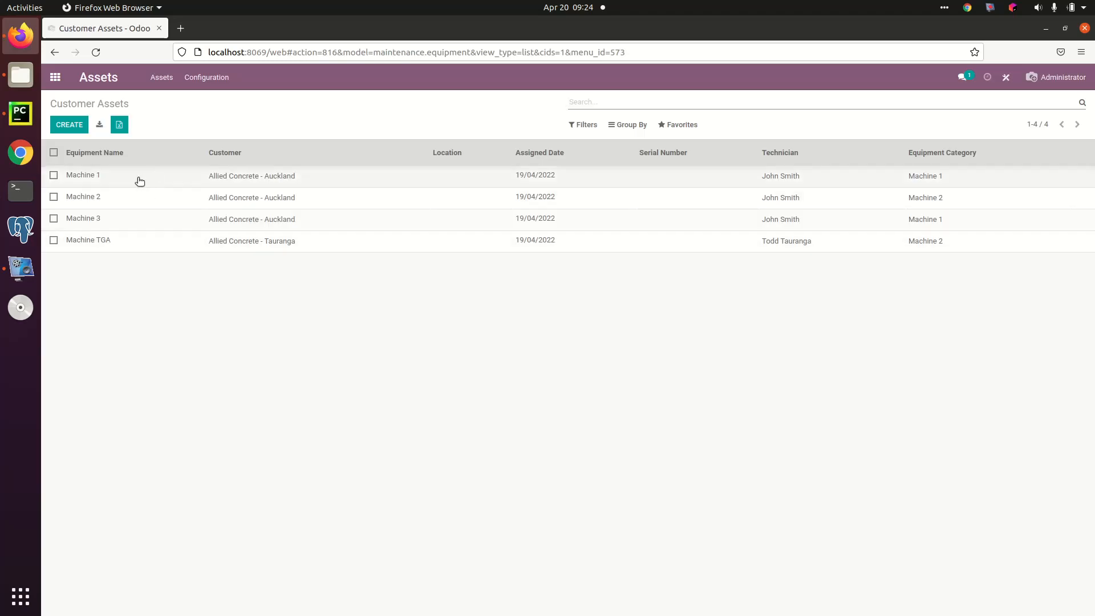
left_click(72, 124)
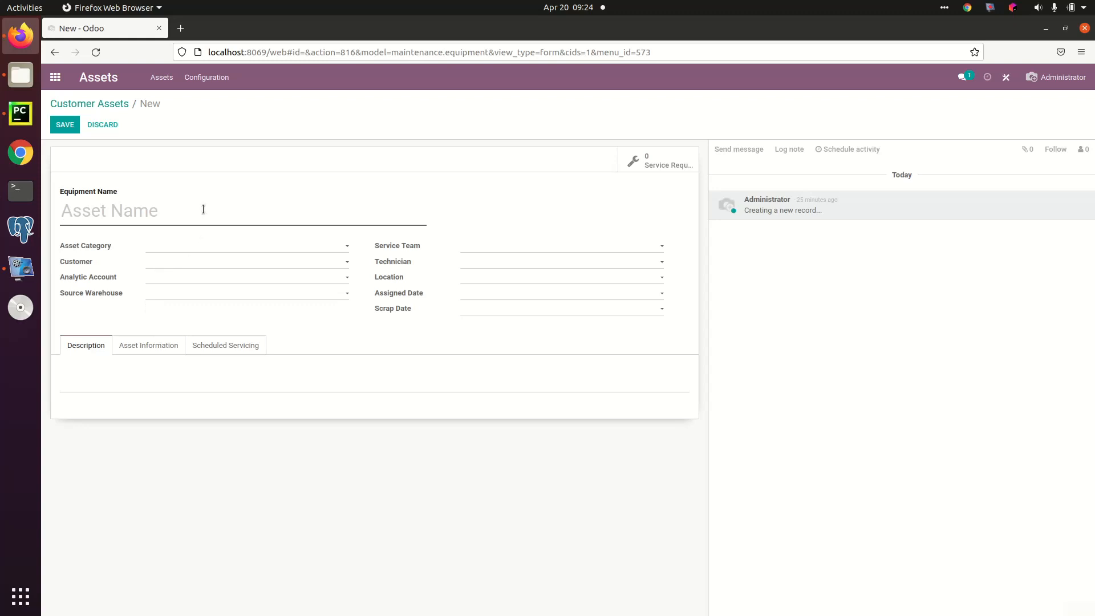
type("new Asset")
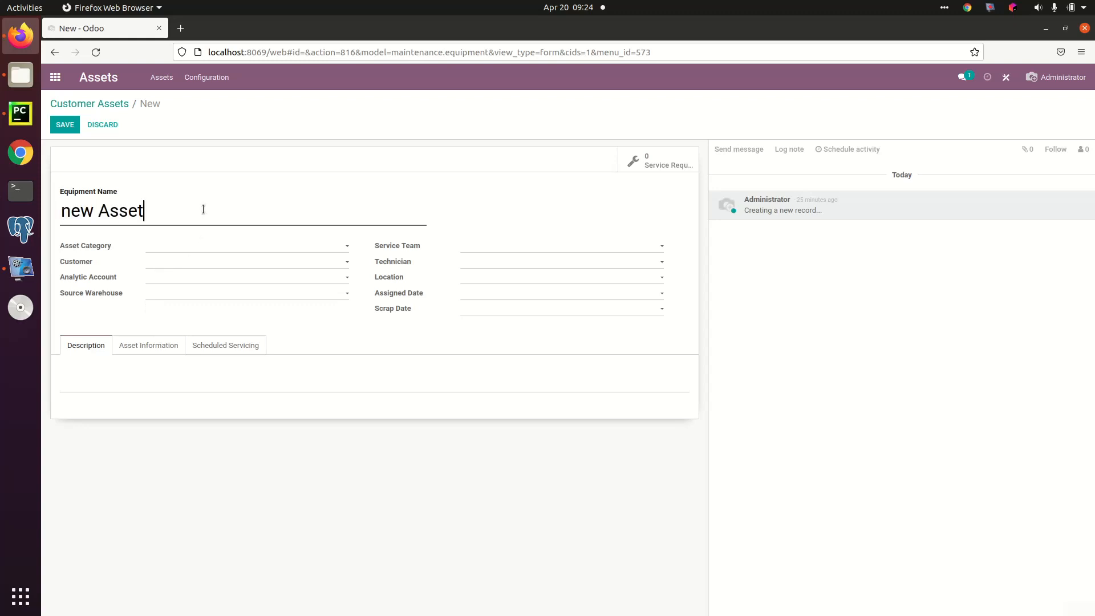
left_click(205, 247)
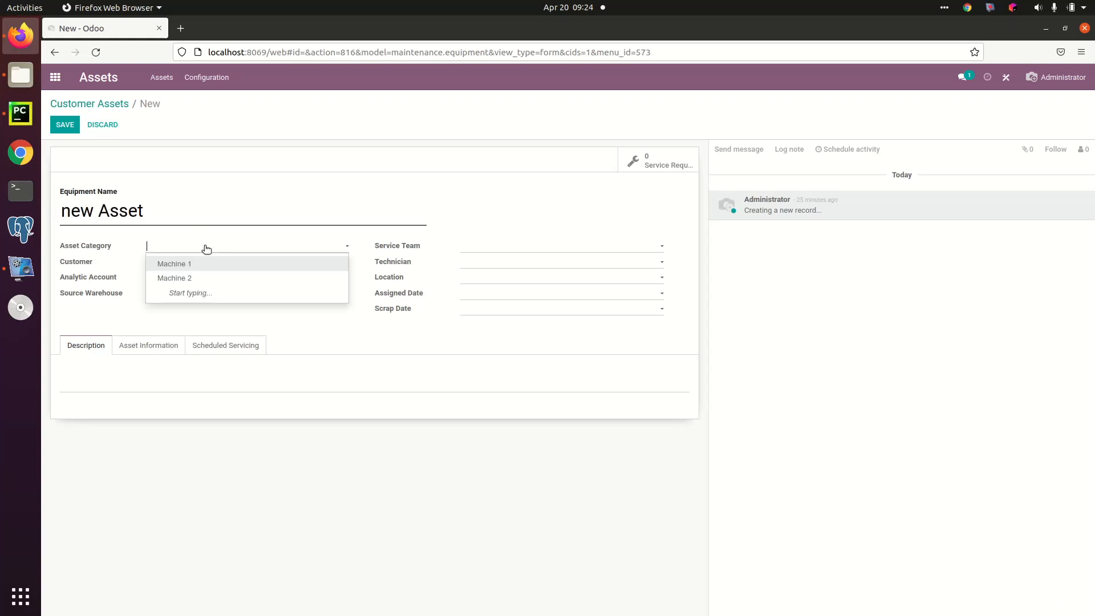
left_click(214, 265)
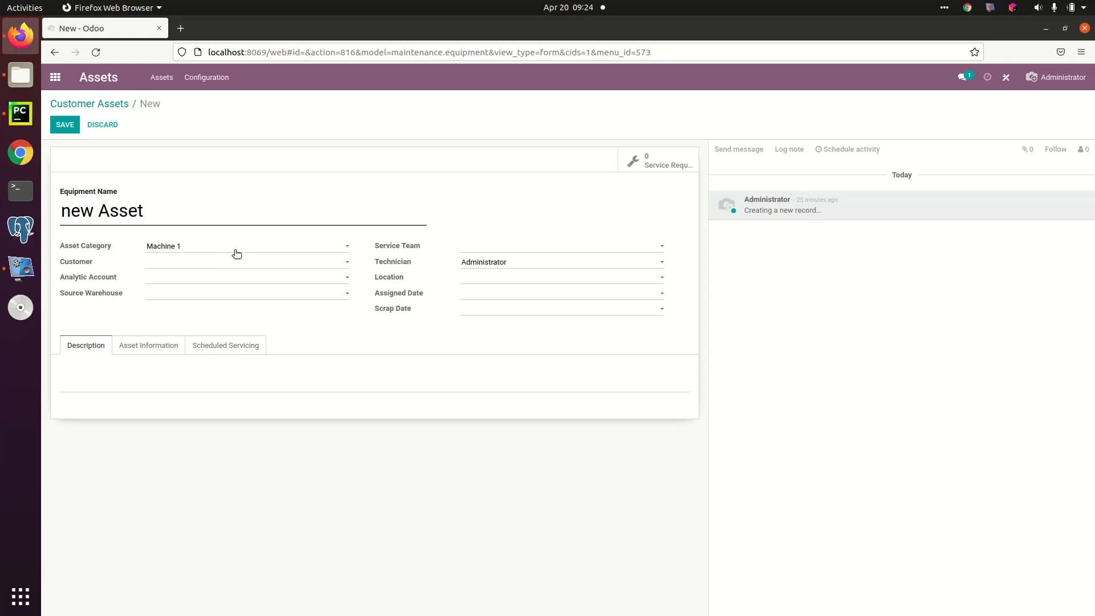
Step: Assign the asset to customer Allied Concrete - Auckland, location Allied Concrete - Auckland - Site A, and source warehouse Auckland
left_click(197, 263)
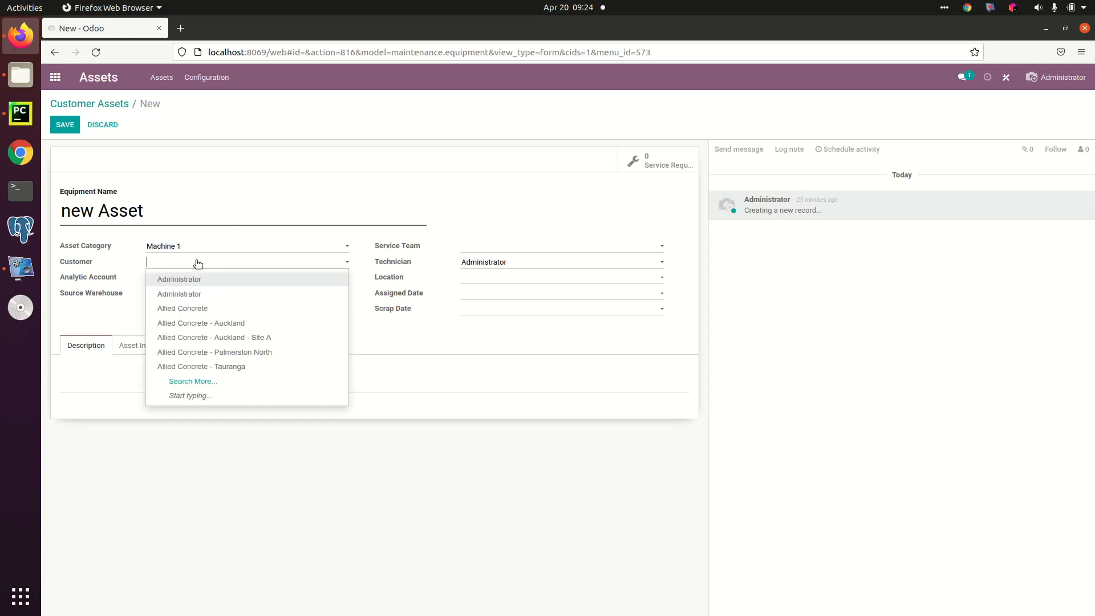
left_click(216, 323)
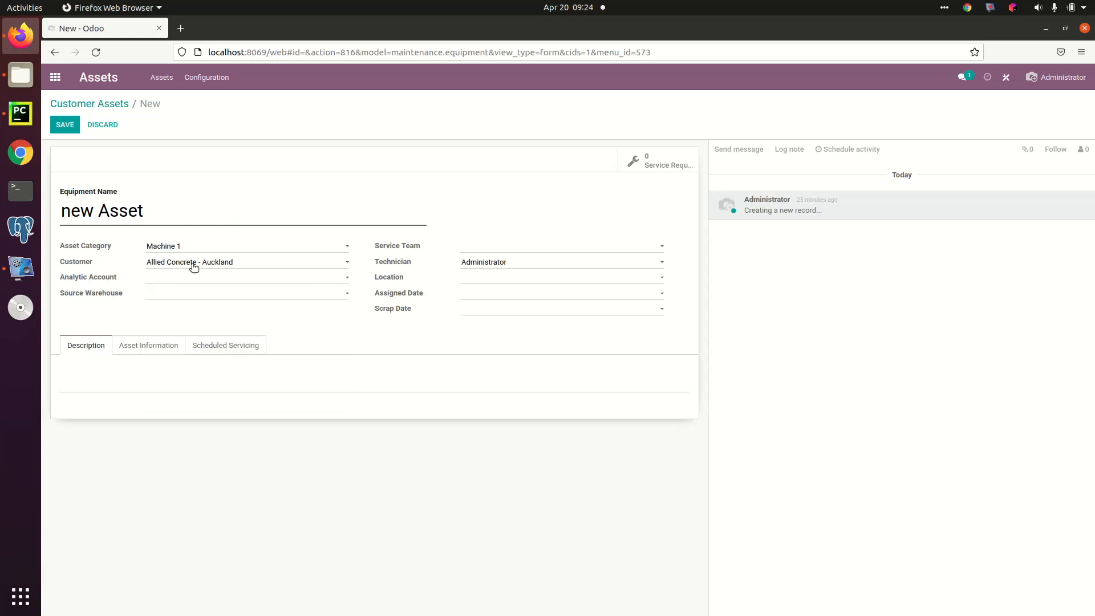
left_click(510, 277)
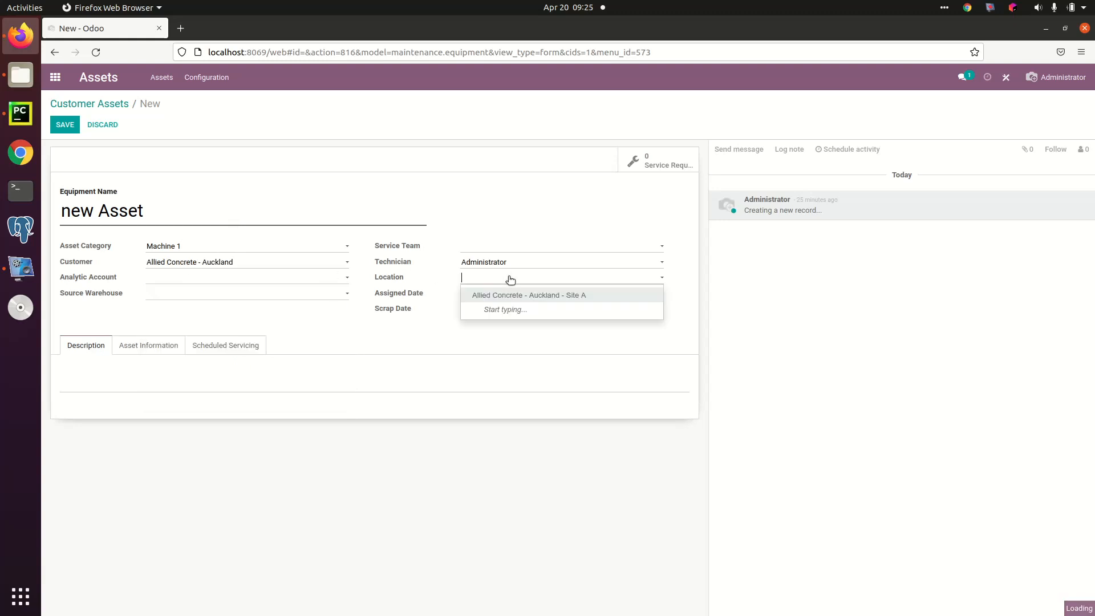
left_click(530, 300)
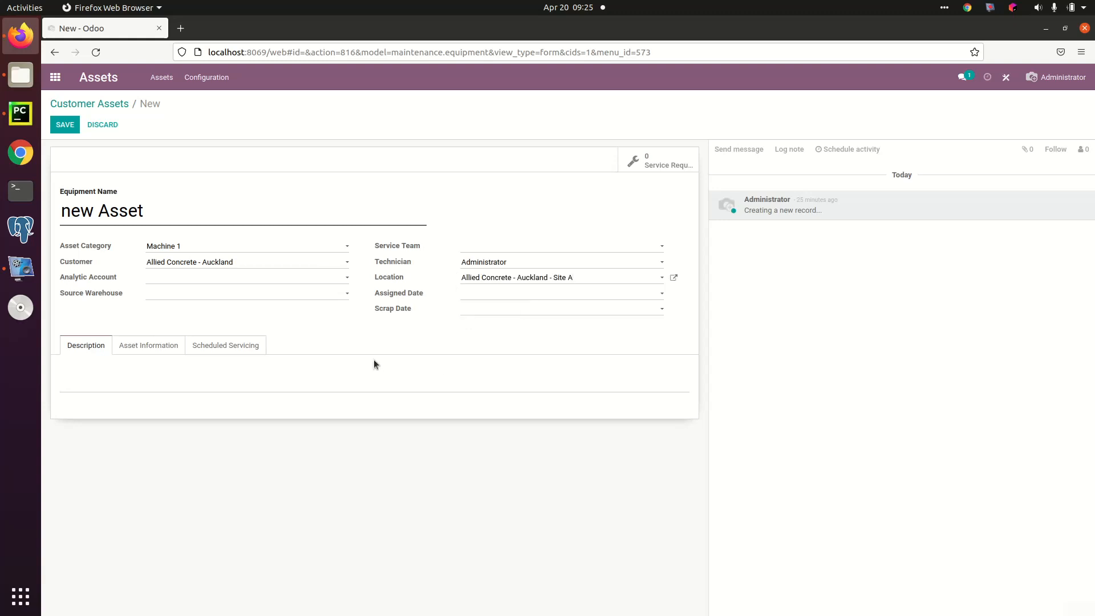
left_click(183, 295)
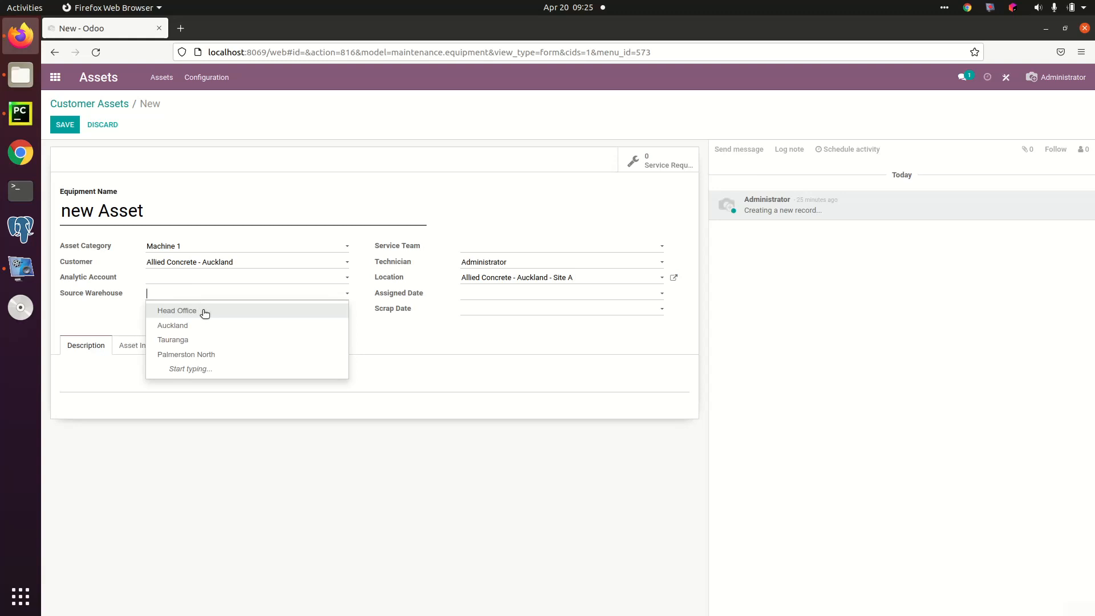
left_click(203, 310)
left_click(203, 298)
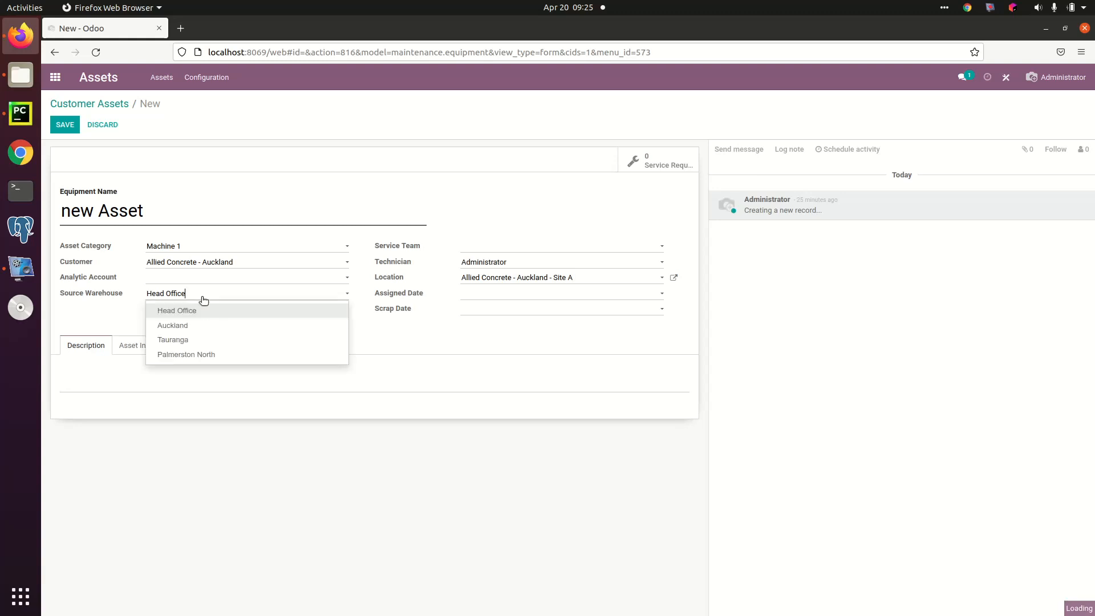
left_click(194, 325)
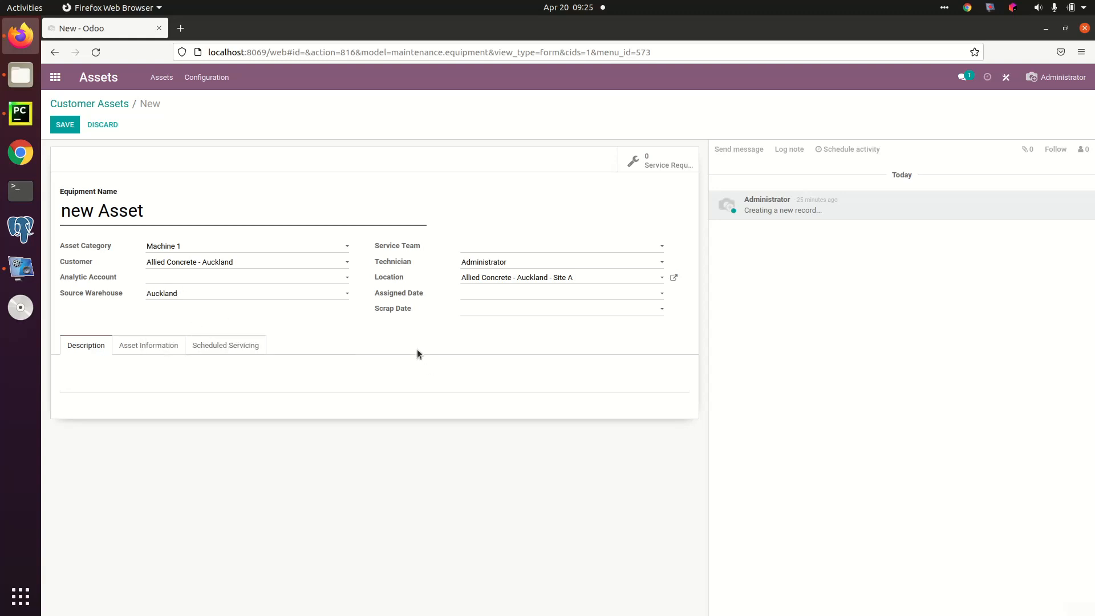
Step: Set the asset's scheduled servicing to start on 20/04/2022 and end on 20/04/2025
left_click(230, 346)
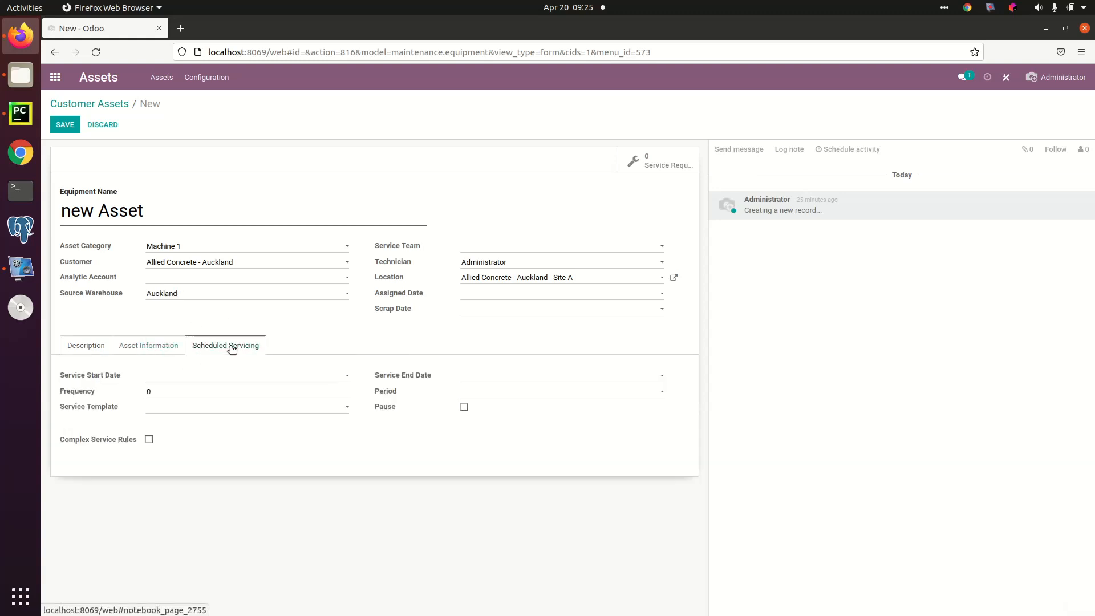
left_click(211, 376)
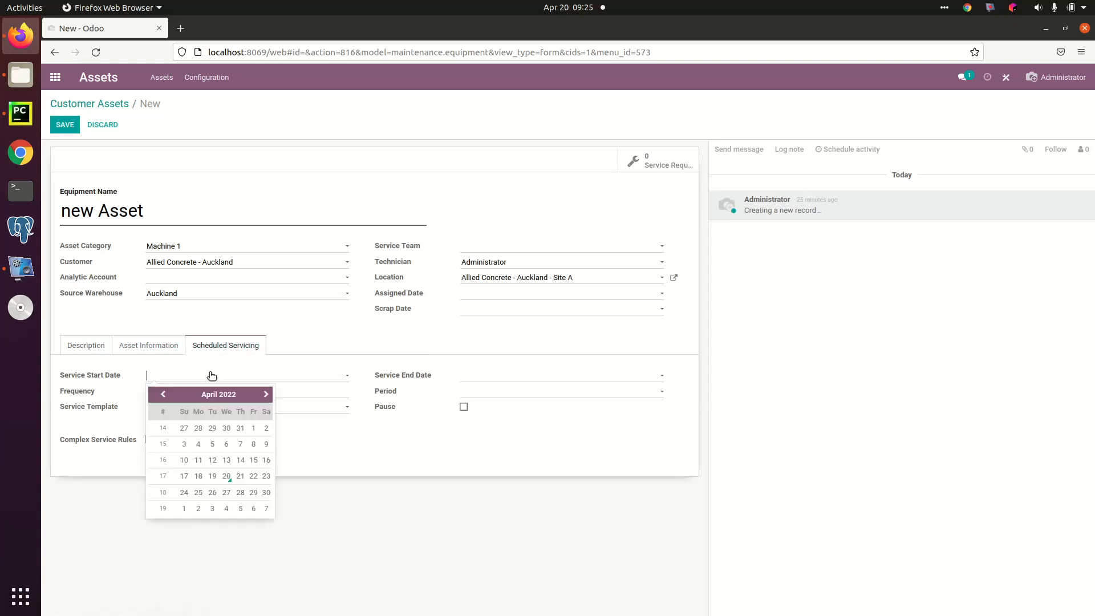
left_click(227, 479)
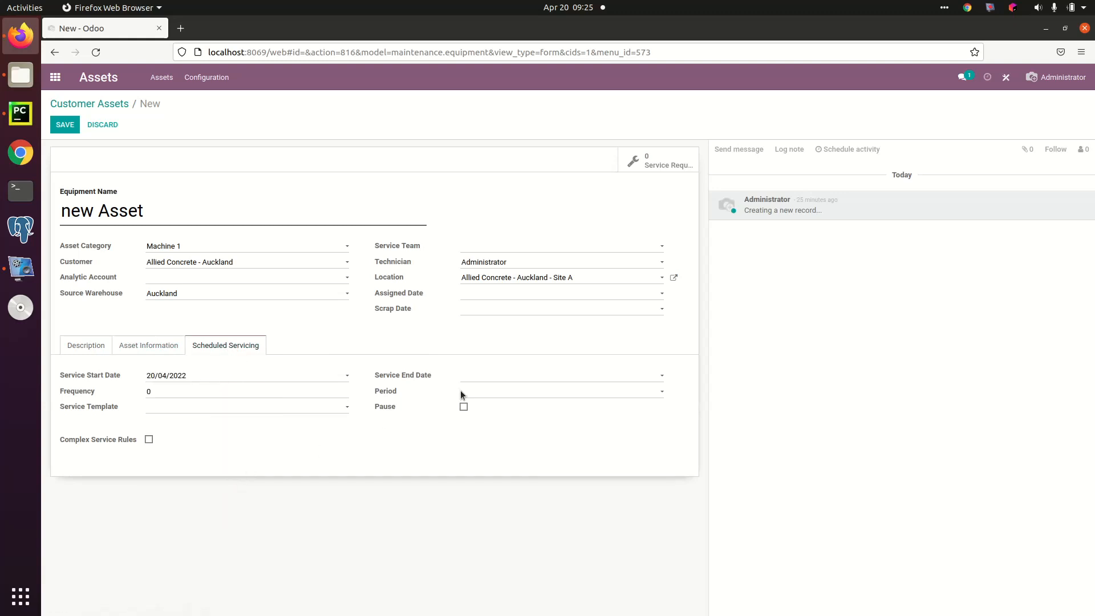
left_click(520, 374)
type("20/04/2025")
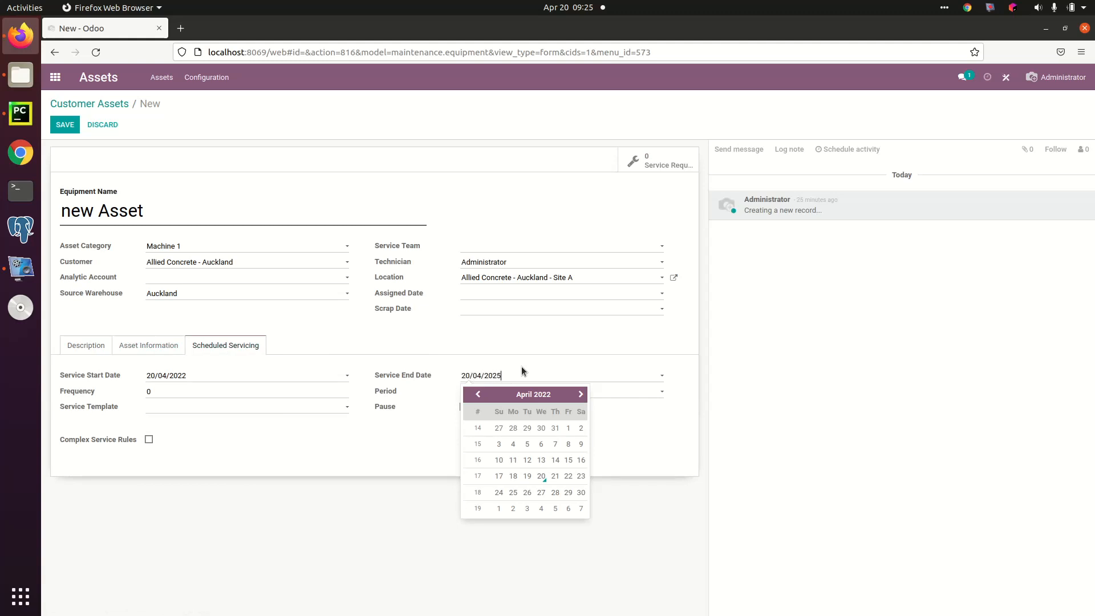
Step: Schedule the asset's servicing every 3 months using the Regular Service template
left_click(194, 387)
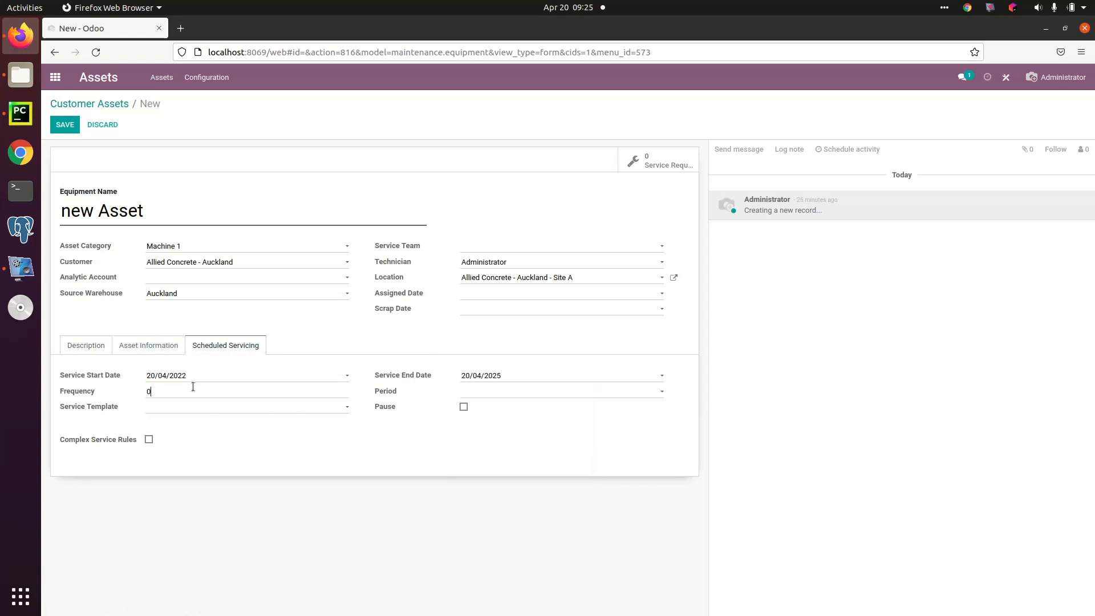
type("3")
left_click(495, 391)
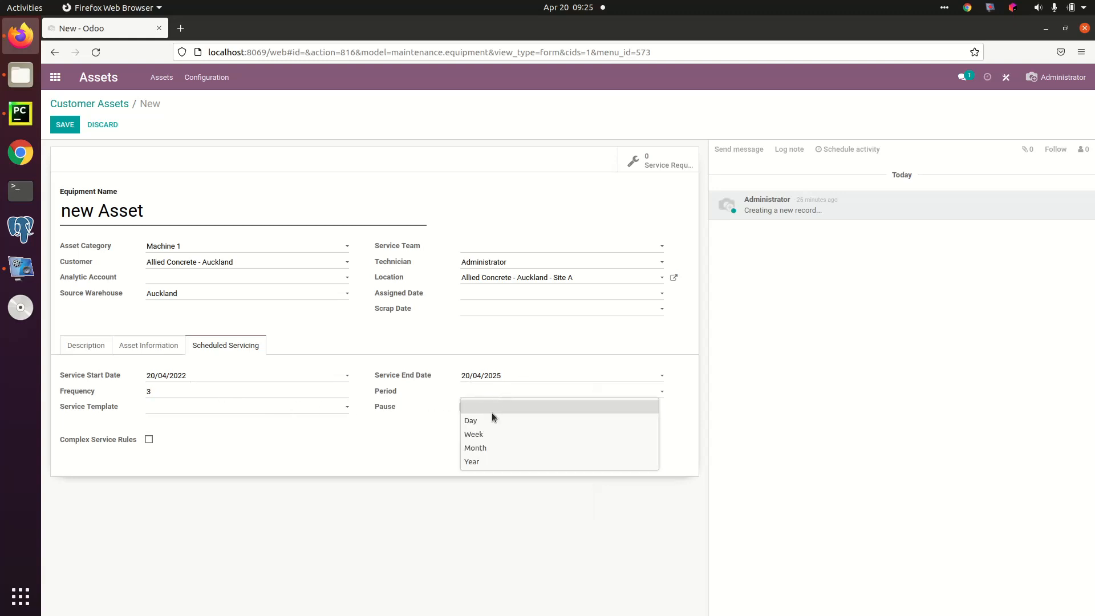
left_click(491, 448)
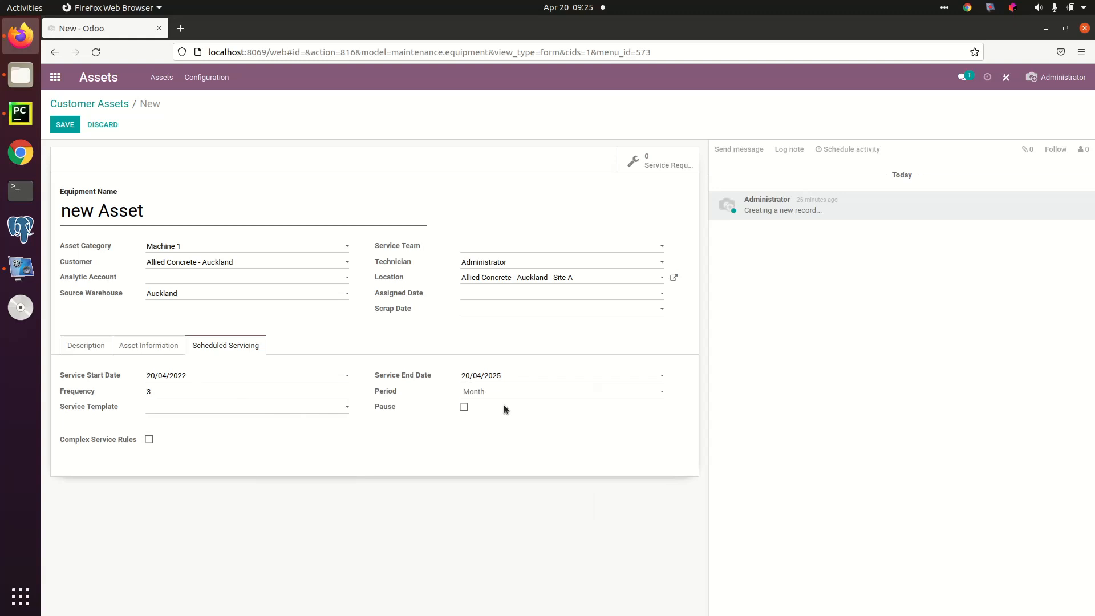
left_click(519, 391)
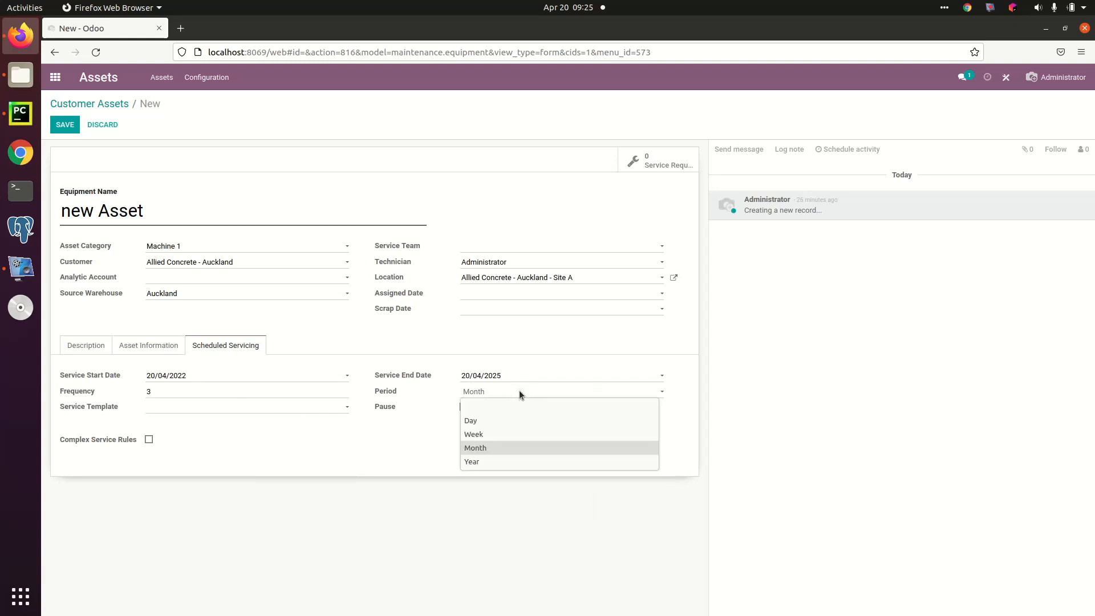
left_click(519, 390)
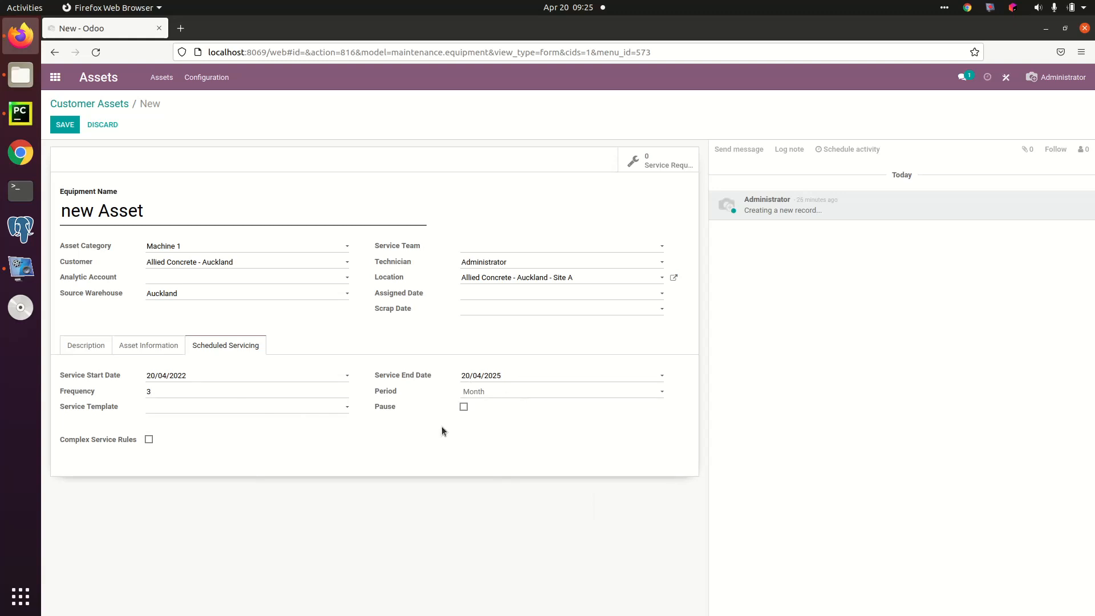
left_click(197, 408)
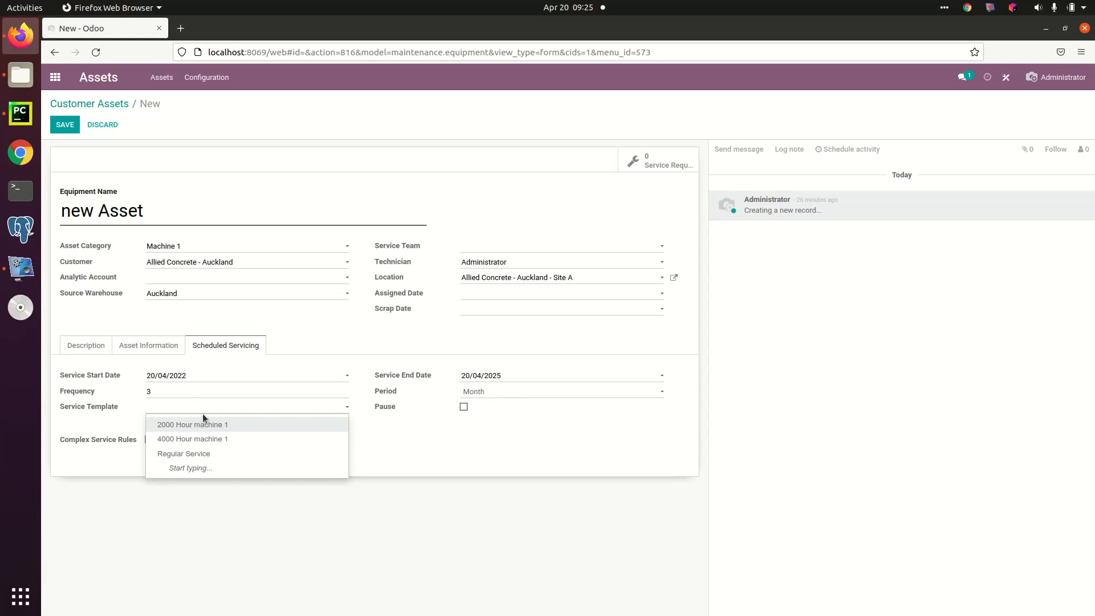
left_click(196, 455)
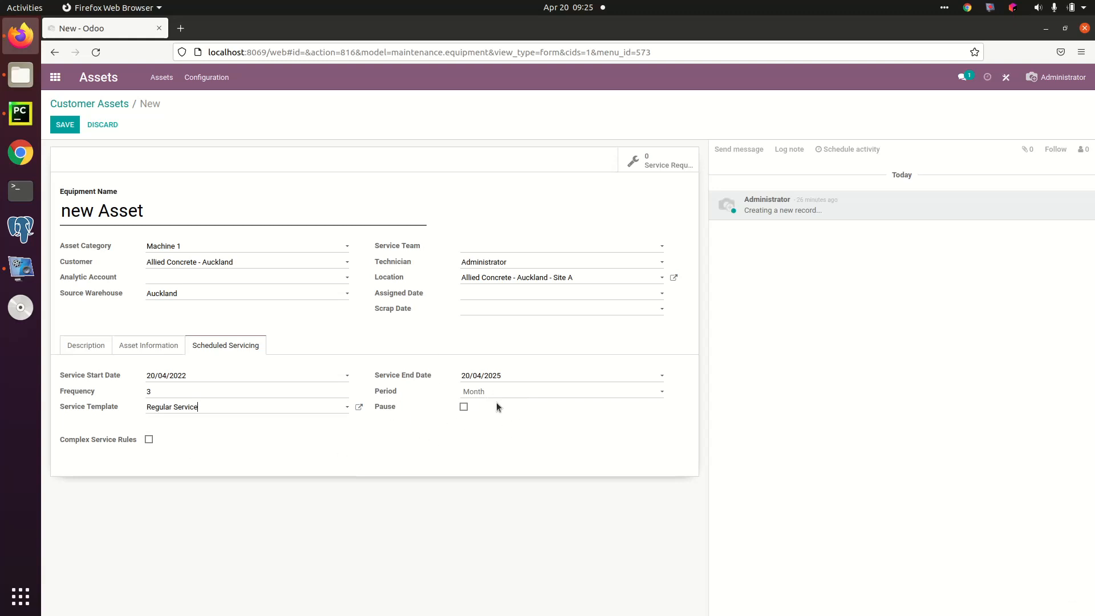
Step: Try out Complex Service Rules with a new counter line, and disable the option again
left_click(149, 439)
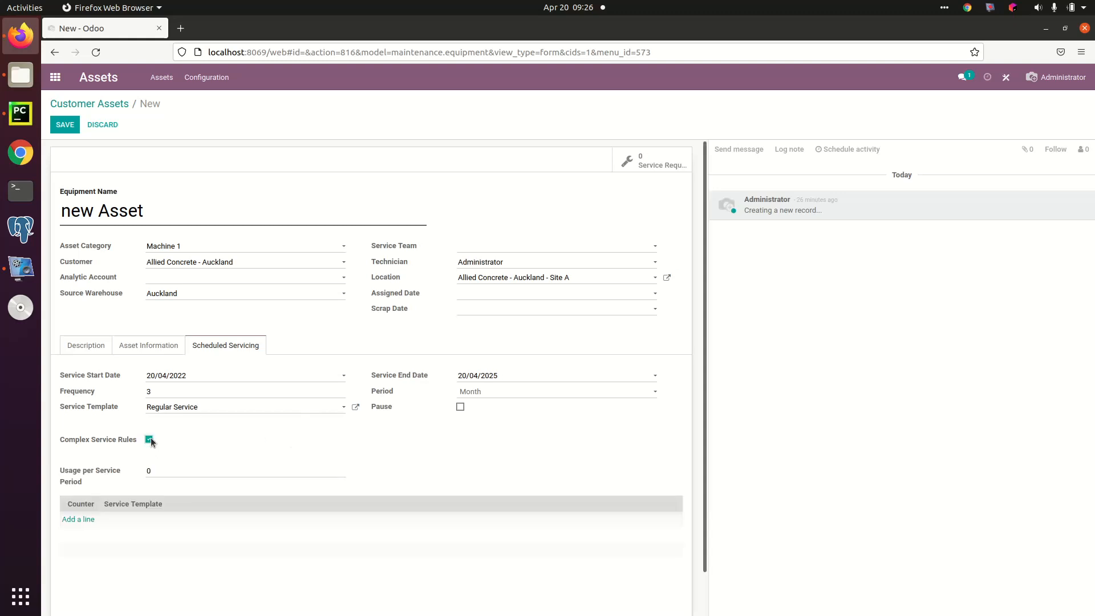
left_click(81, 520)
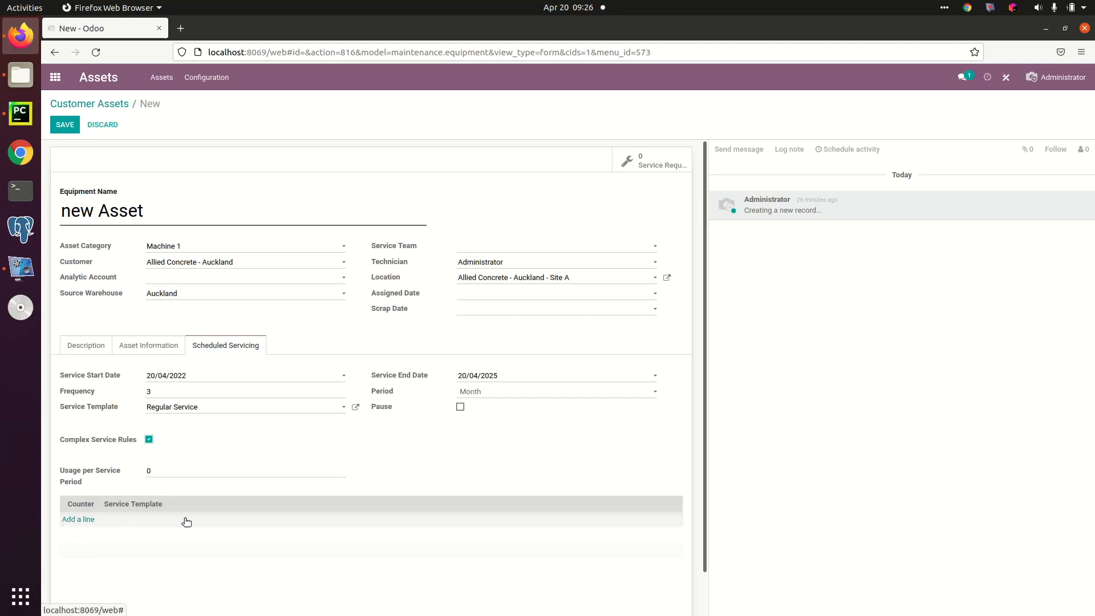
left_click(149, 440)
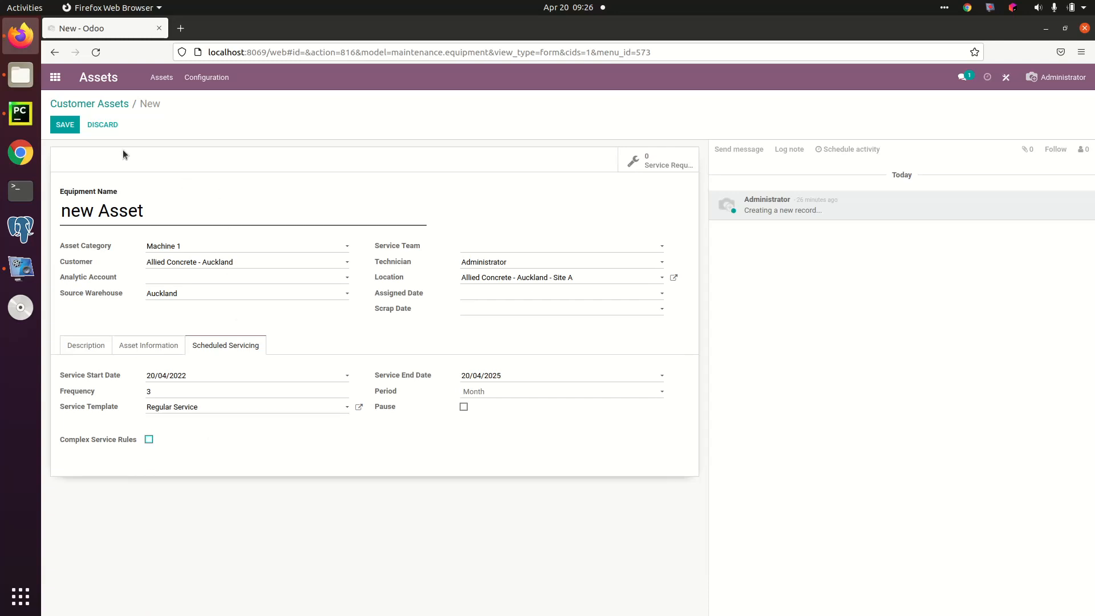
Step: Save the new asset and switch to the Field Service app
left_click(64, 125)
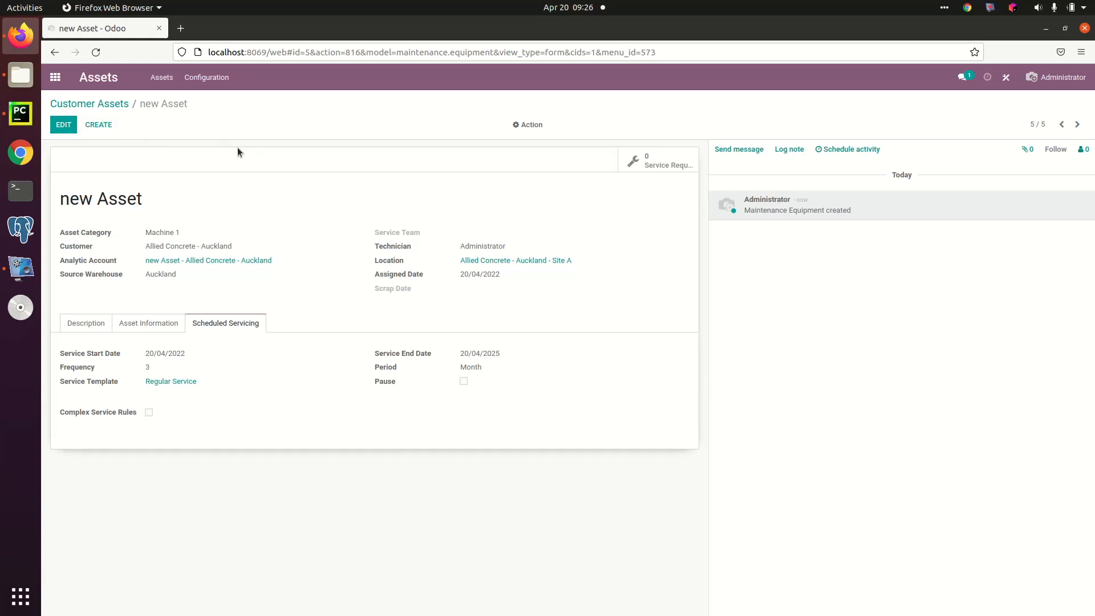
left_click(55, 78)
left_click(697, 239)
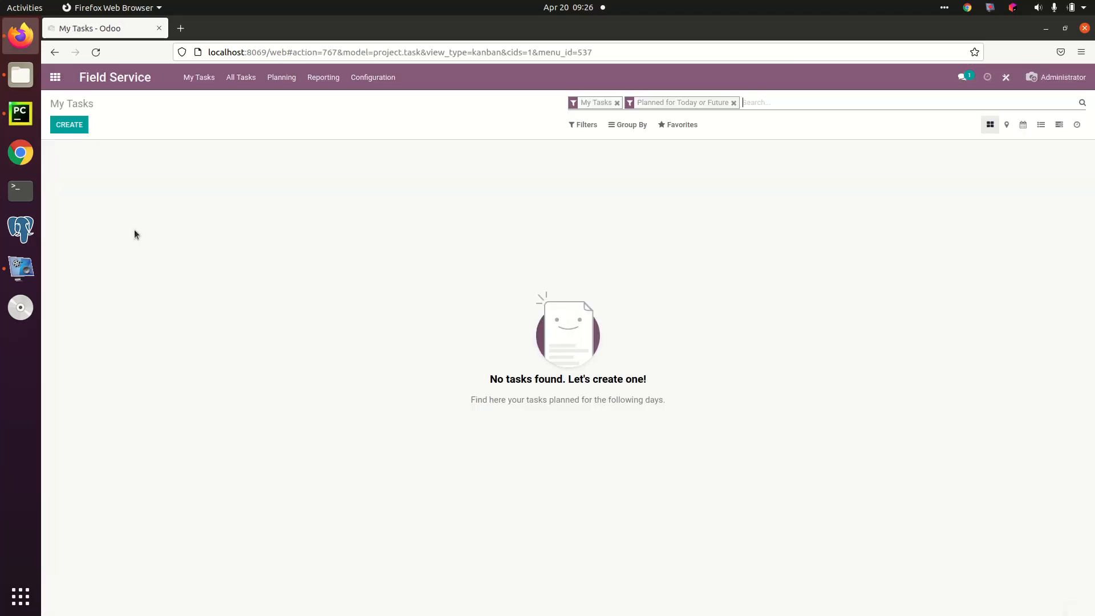
Step: Remove the My Tasks filter and review the 03 May 2000 Hour machine 1 task's actions, timesheets and description before returning to the task board
left_click(616, 103)
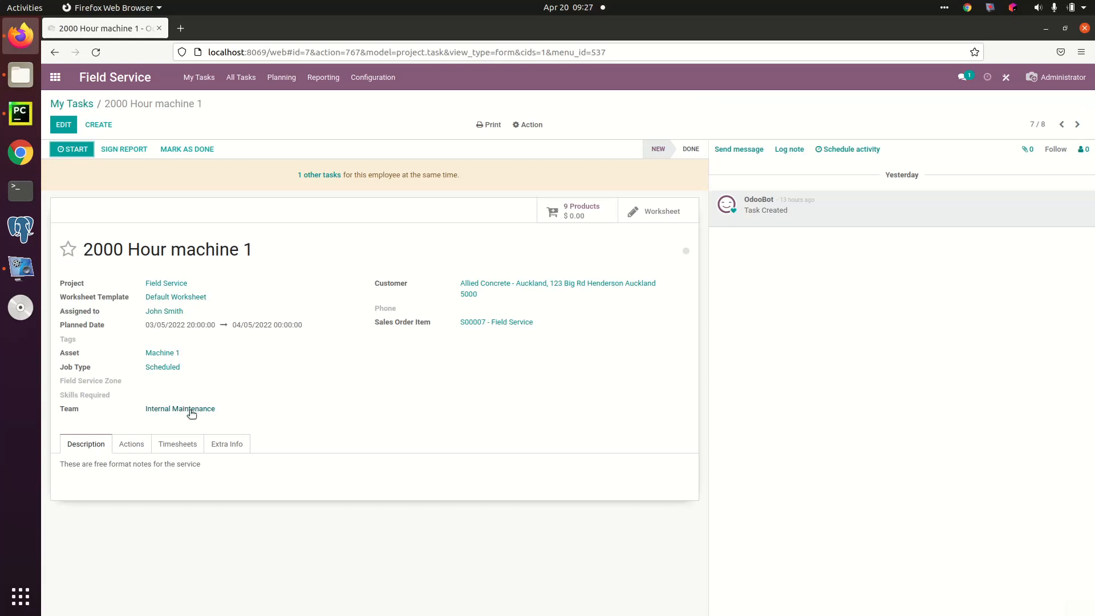
left_click(136, 445)
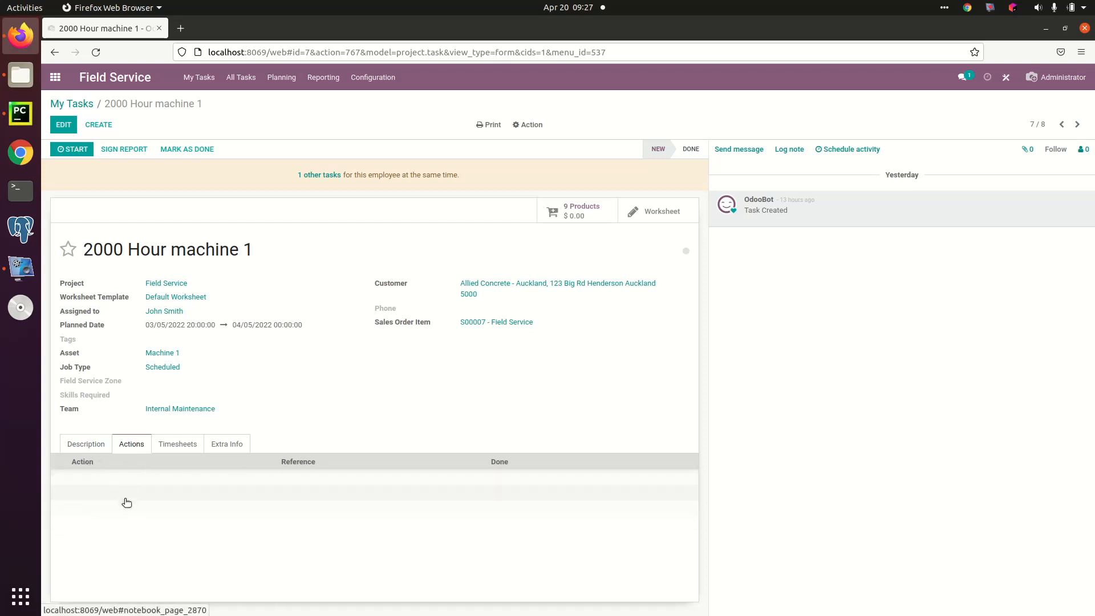
left_click(187, 445)
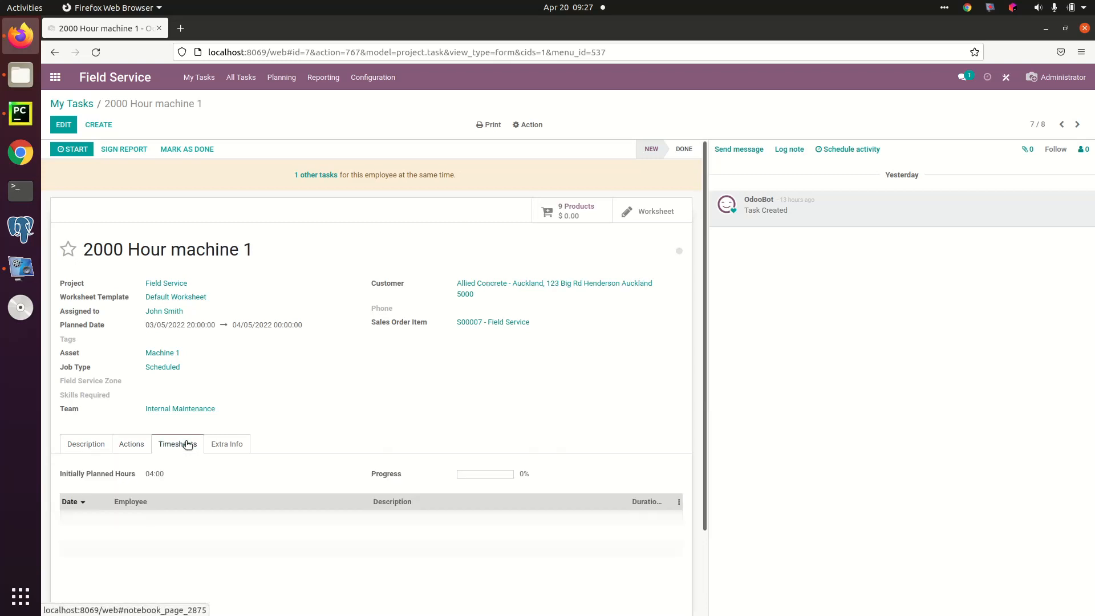
left_click(86, 444)
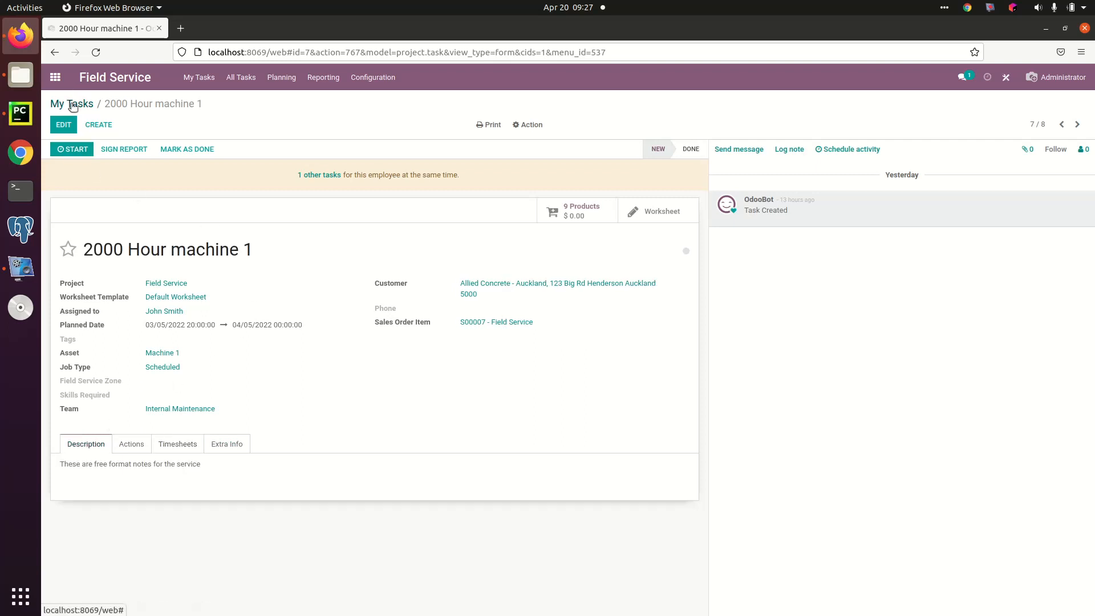
left_click(72, 105)
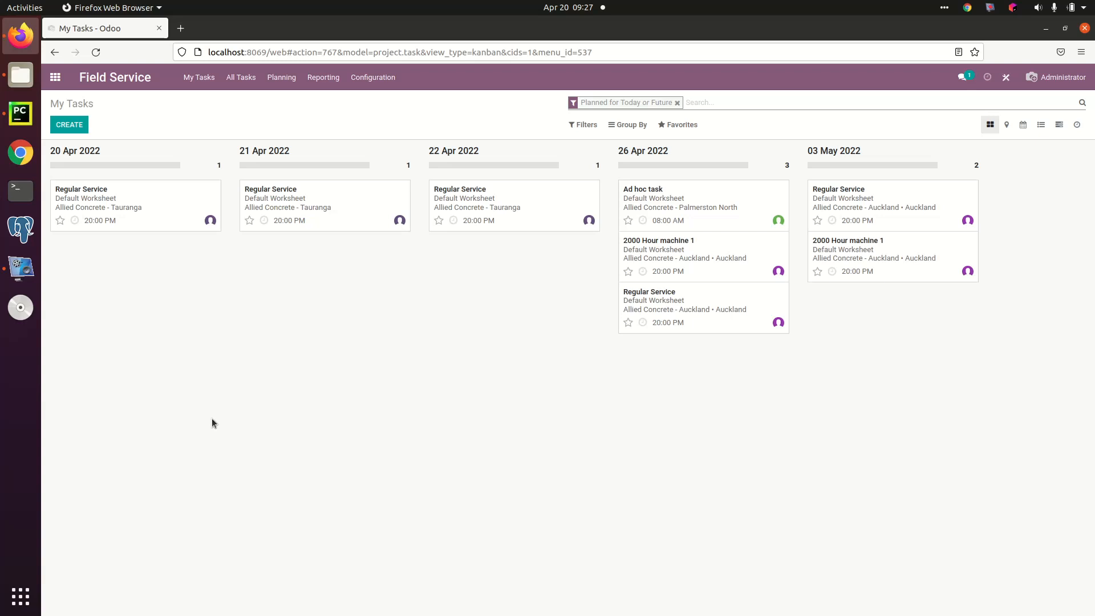
Step: Open the 03 May Regular Service task and examine the products planned for it
left_click(846, 194)
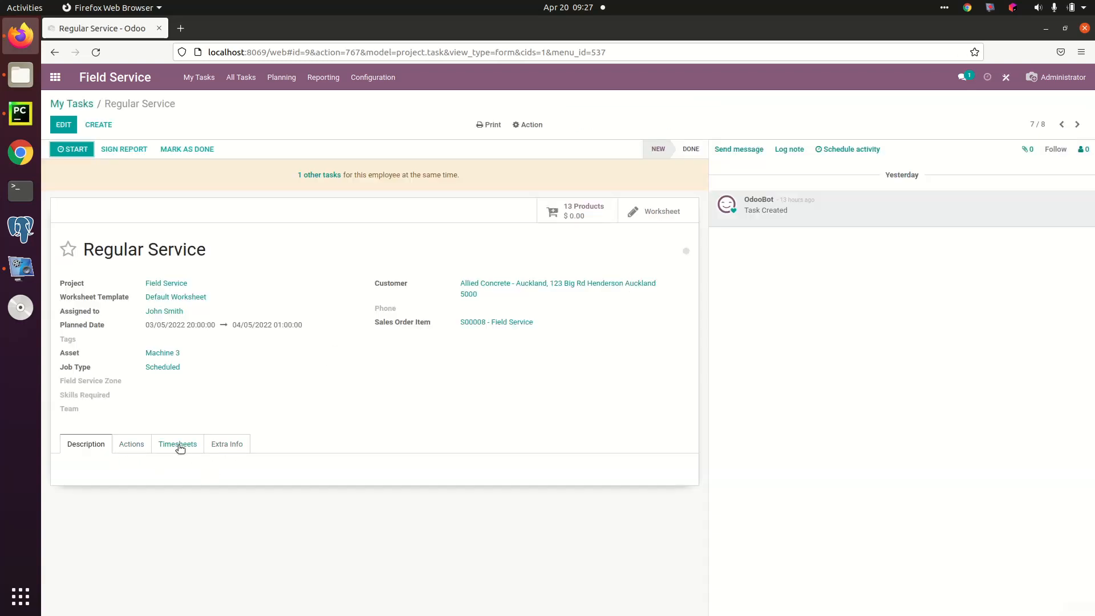
left_click(578, 210)
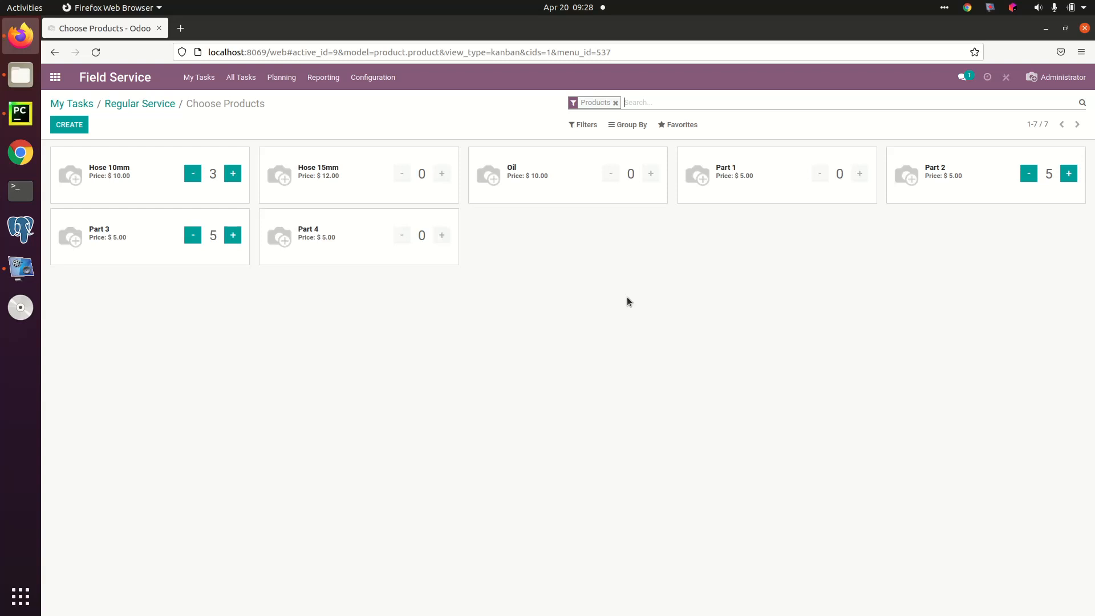
left_click(144, 105)
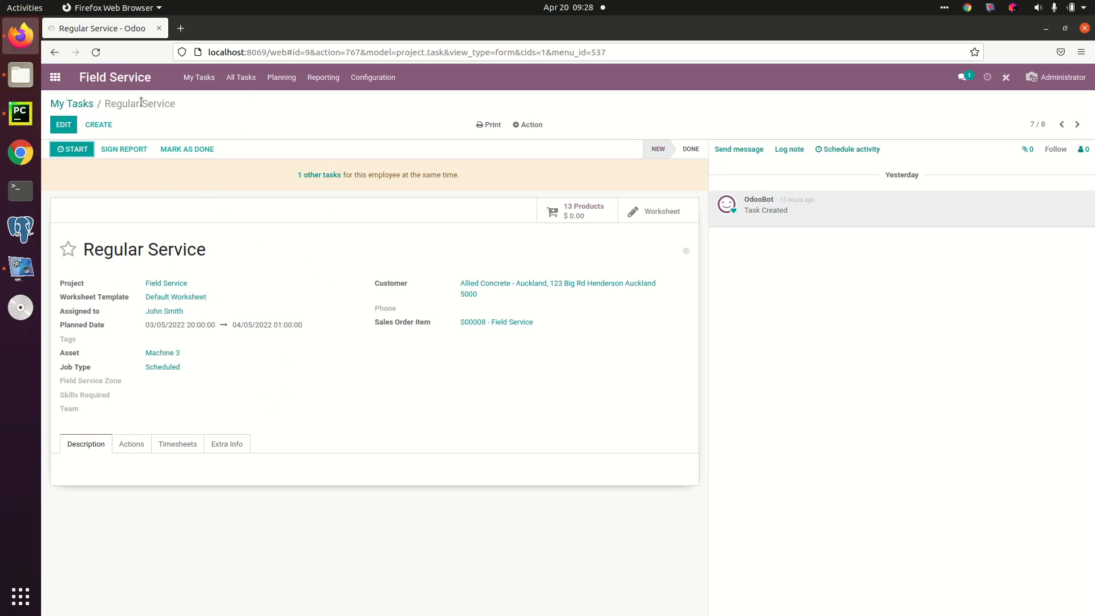
Step: Open the planning by user, compare the day, week and month scales, and look two weeks ahead before returning to 17–23 April
left_click(281, 77)
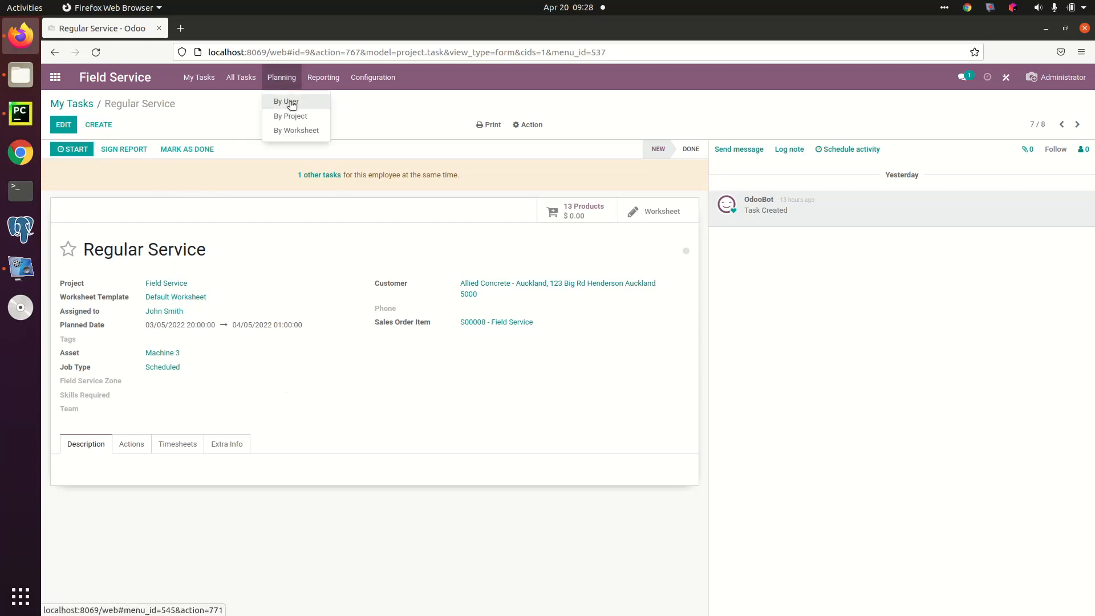
left_click(288, 102)
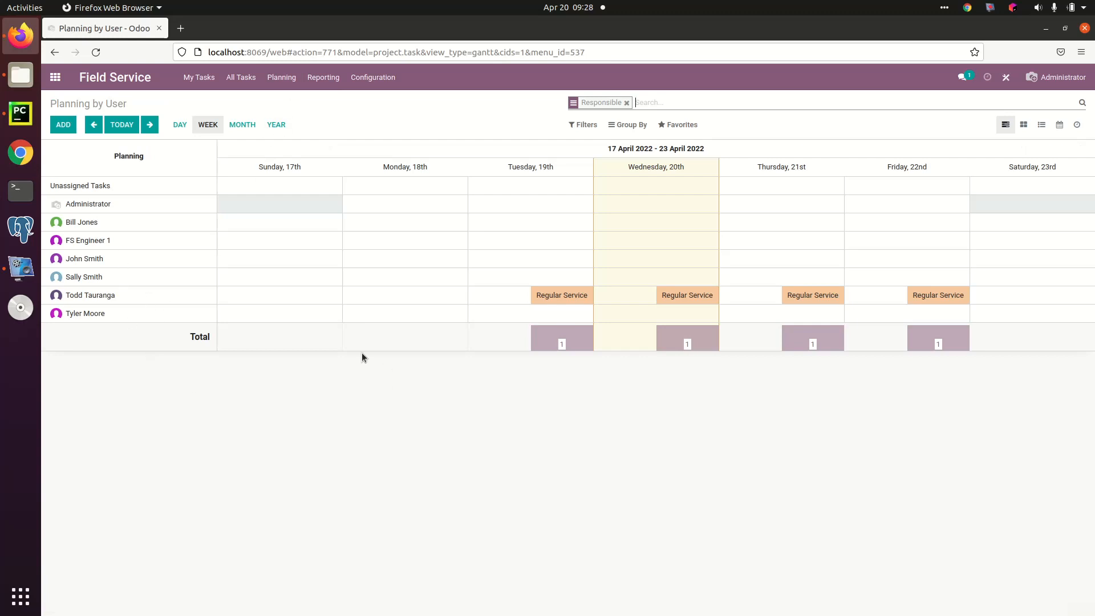
left_click(179, 125)
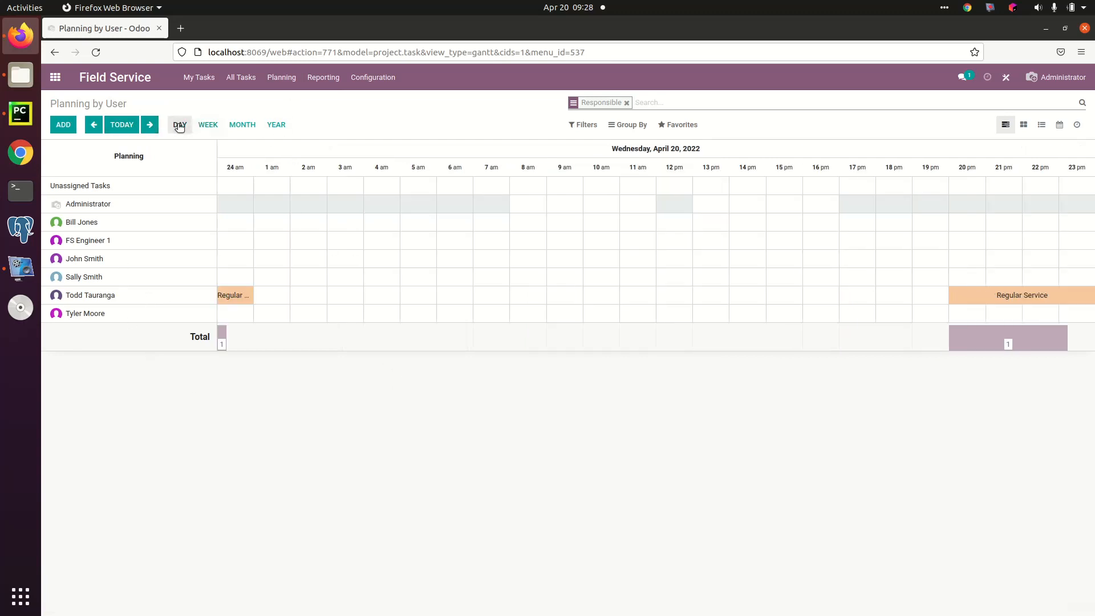
left_click(208, 125)
left_click(241, 126)
left_click(208, 125)
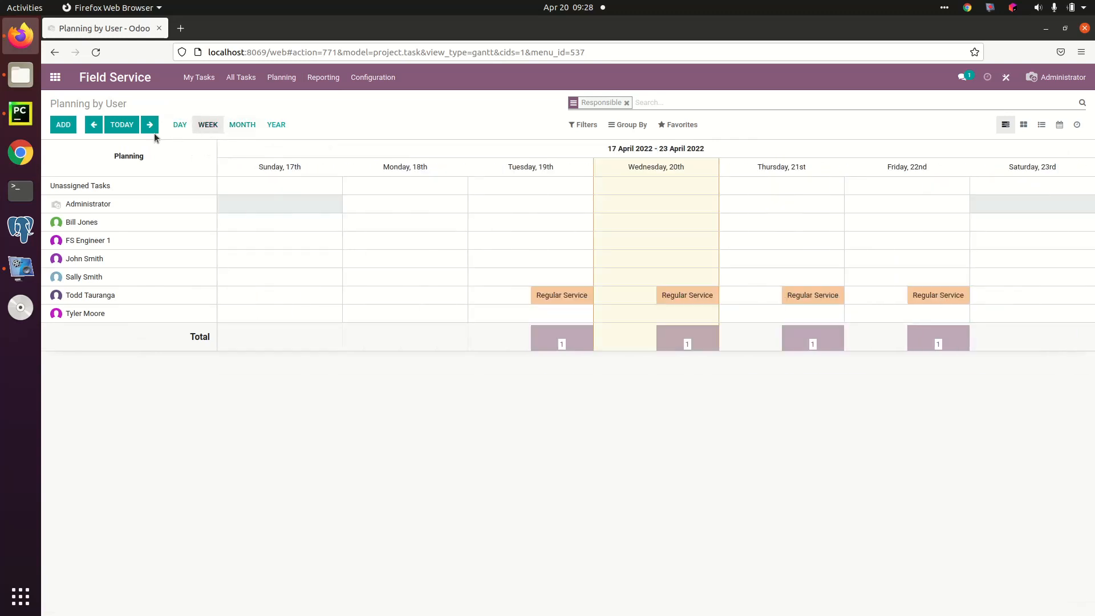
left_click(150, 124)
left_click(150, 125)
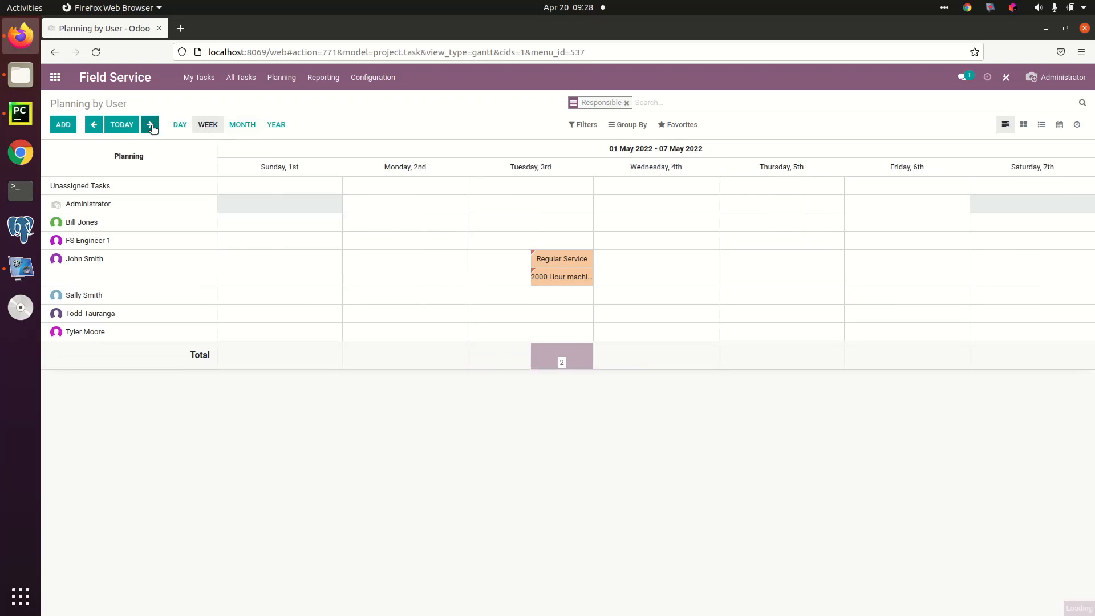
left_click(94, 129)
left_click(94, 128)
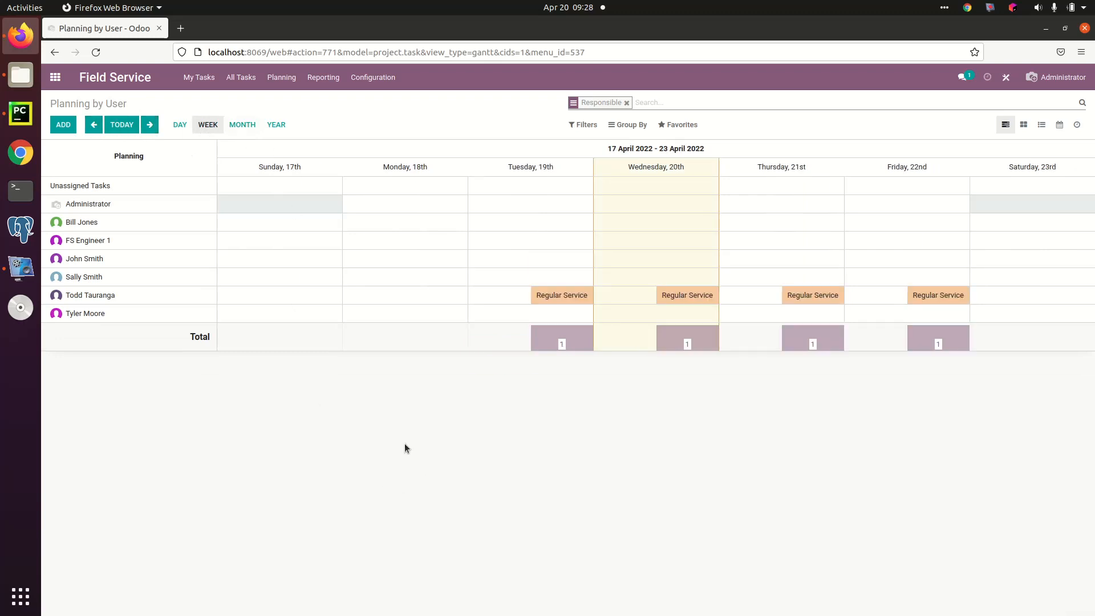
Step: Reschedule the Tuesday 19th Regular Service to Wednesday 20th, reassign it to the technician one row above, and check its details without editing
mouse_move(564, 295)
left_click_drag(564, 294, 623, 297)
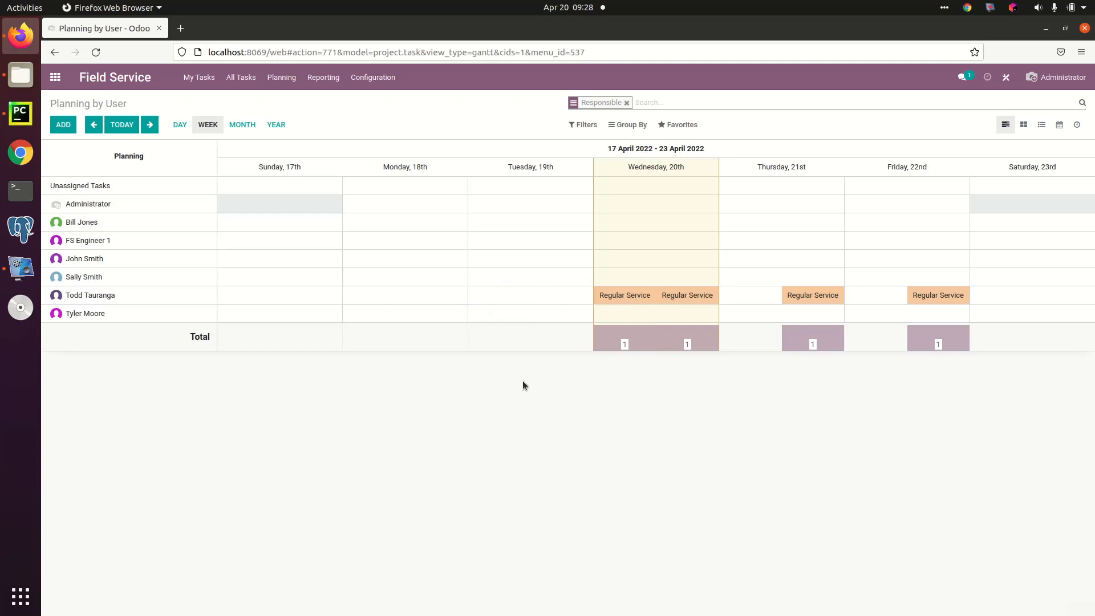
left_click_drag(618, 295, 613, 279)
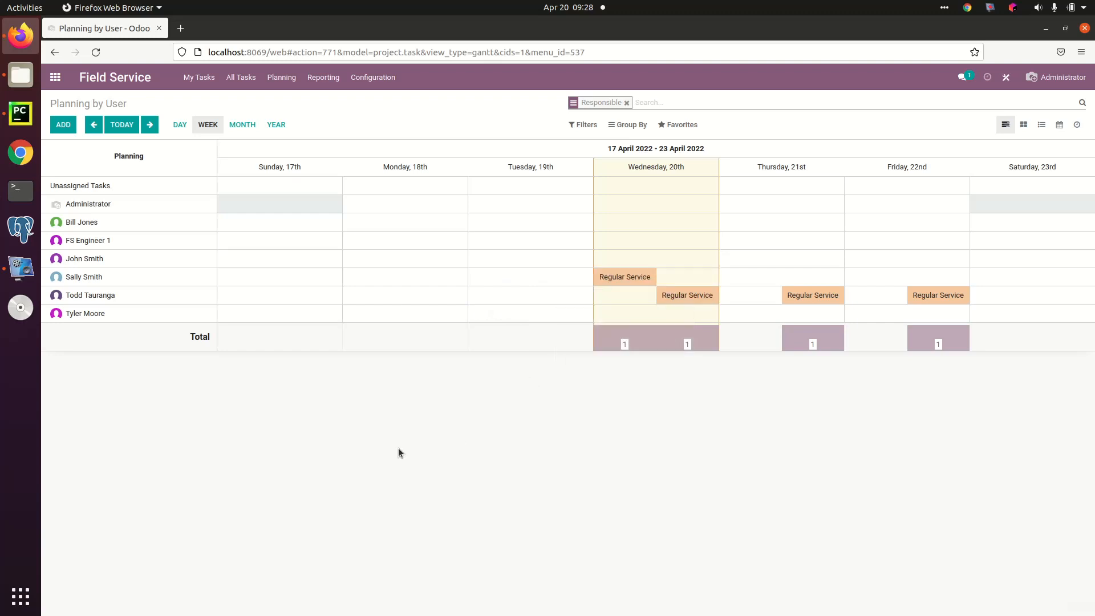
left_click(627, 279)
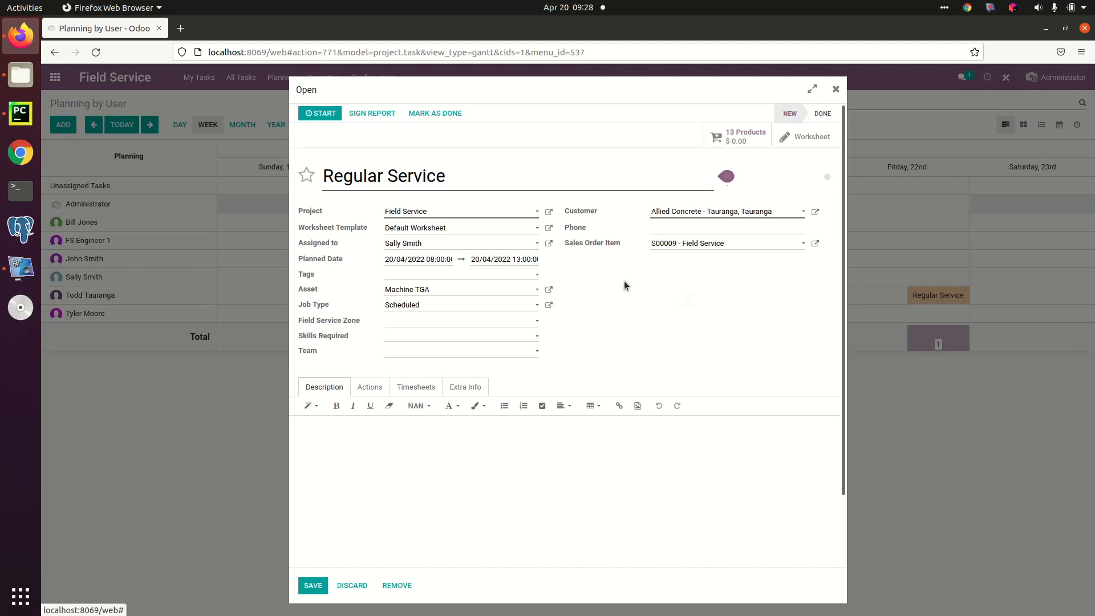
left_click(351, 586)
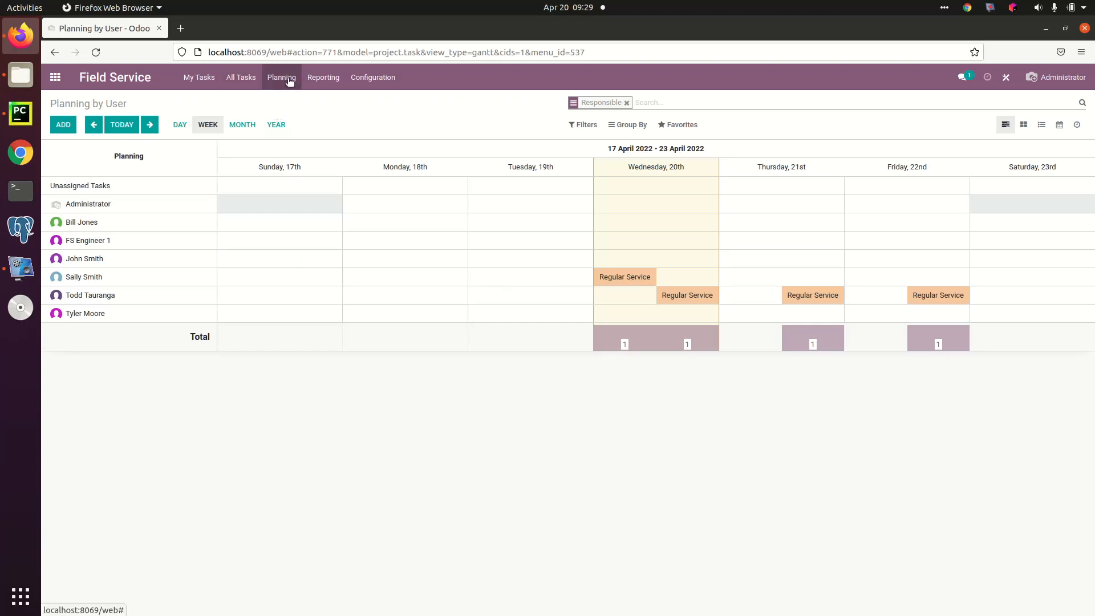
Step: List all tasks, review the Ad hoc task and the two tasks following it, and return to the list
left_click(240, 77)
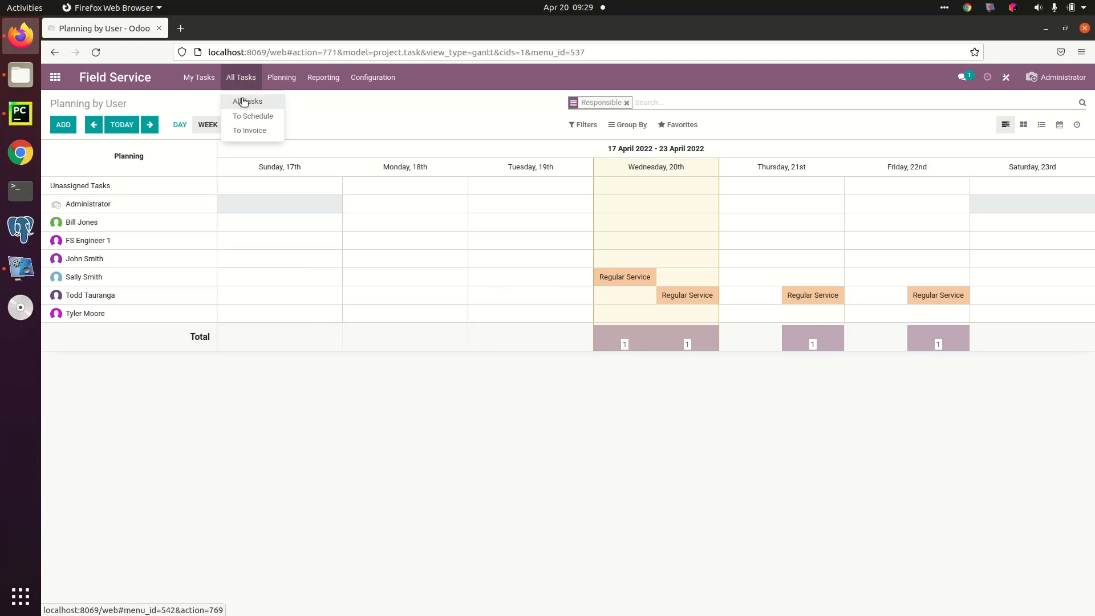
left_click(244, 102)
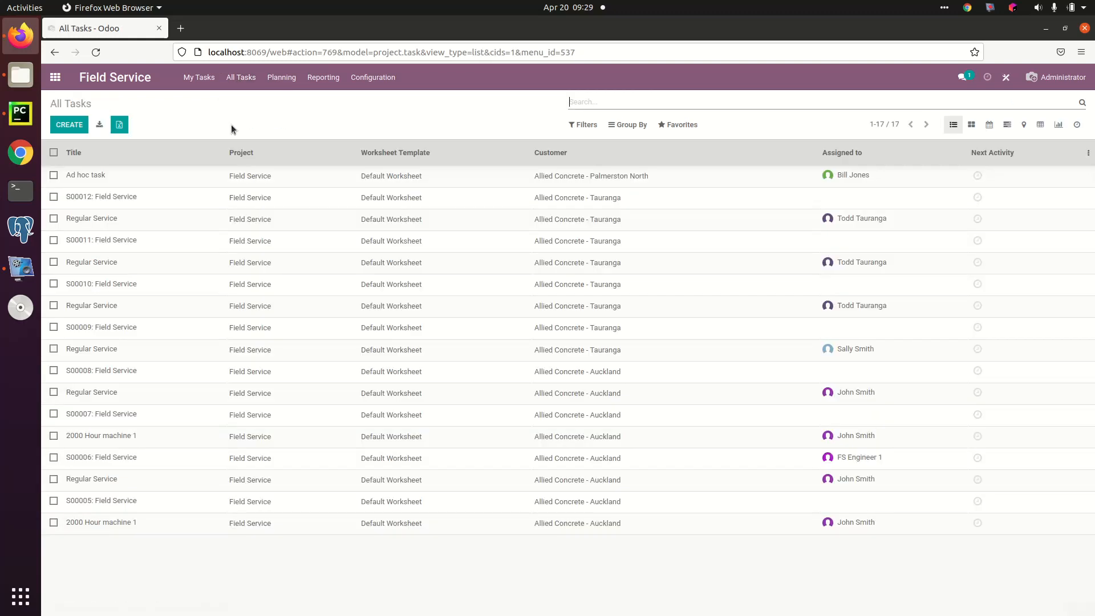
left_click(178, 182)
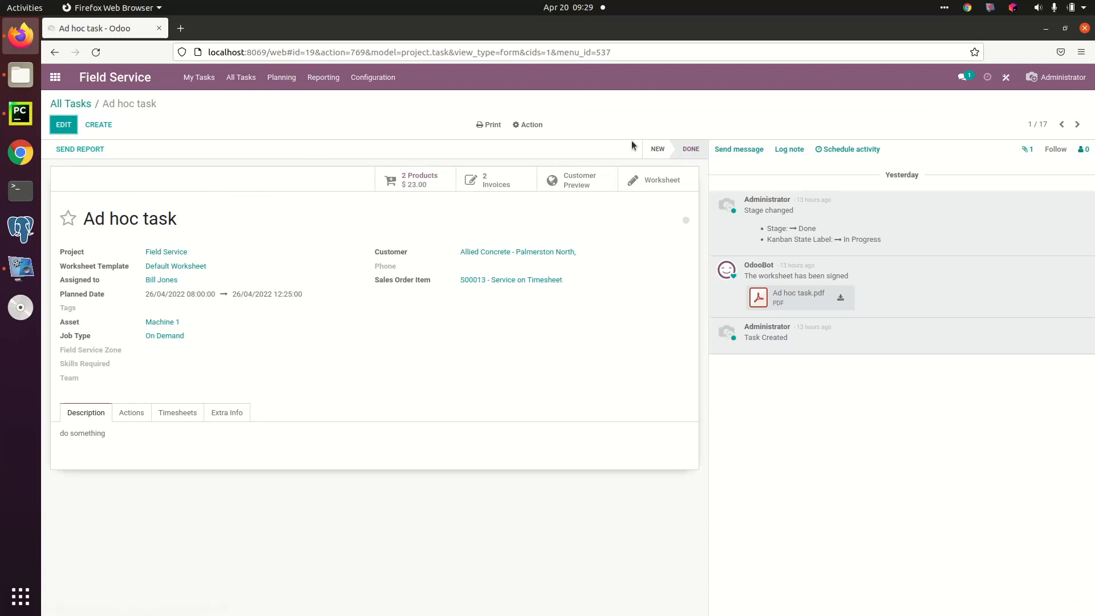
left_click(1075, 123)
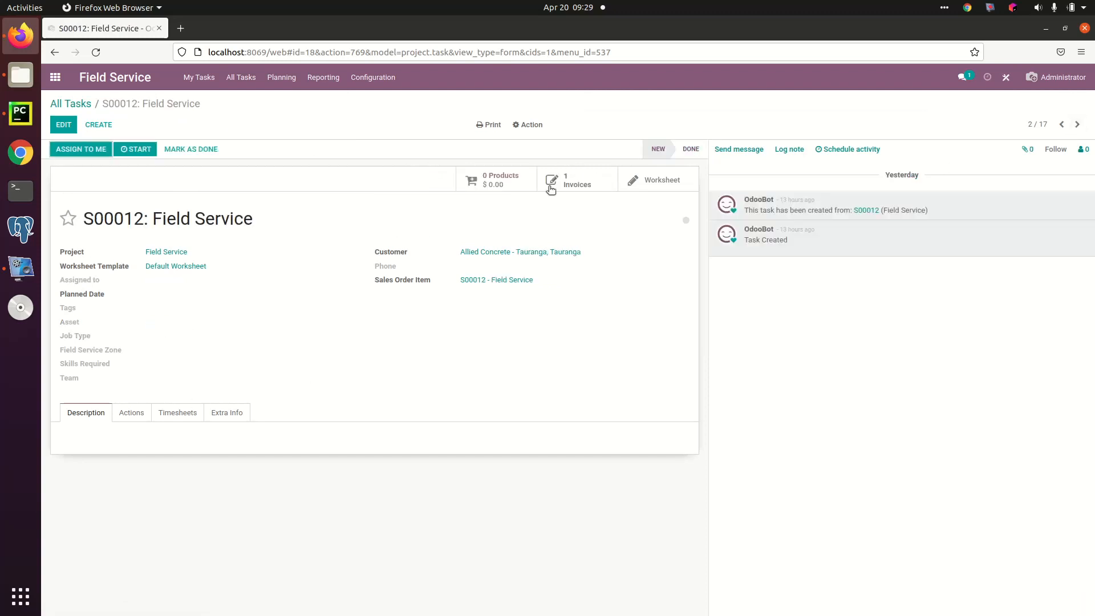
left_click(1076, 124)
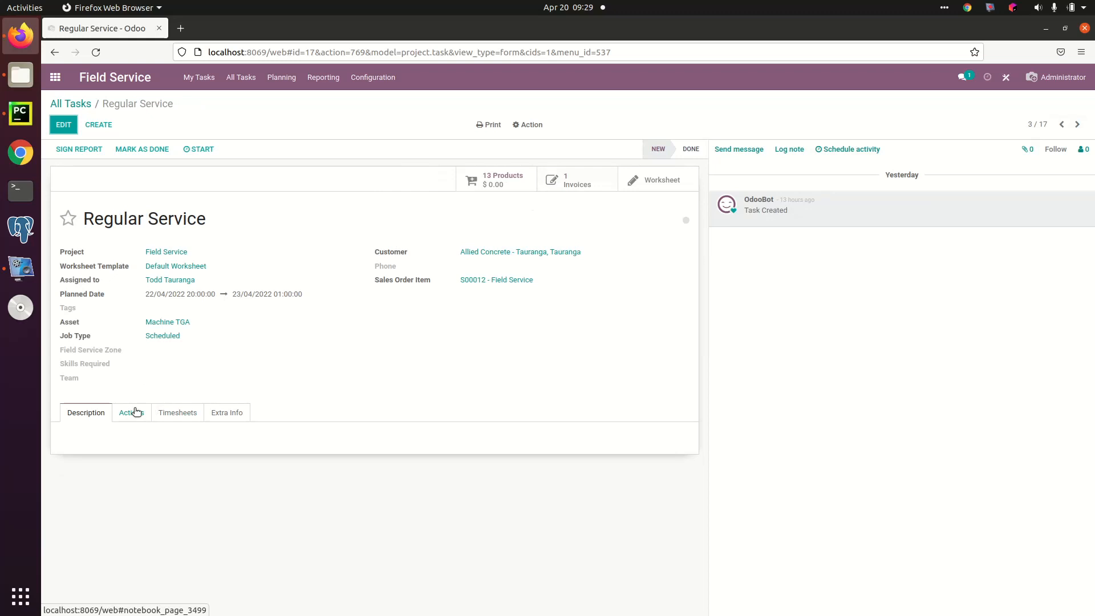
left_click(81, 108)
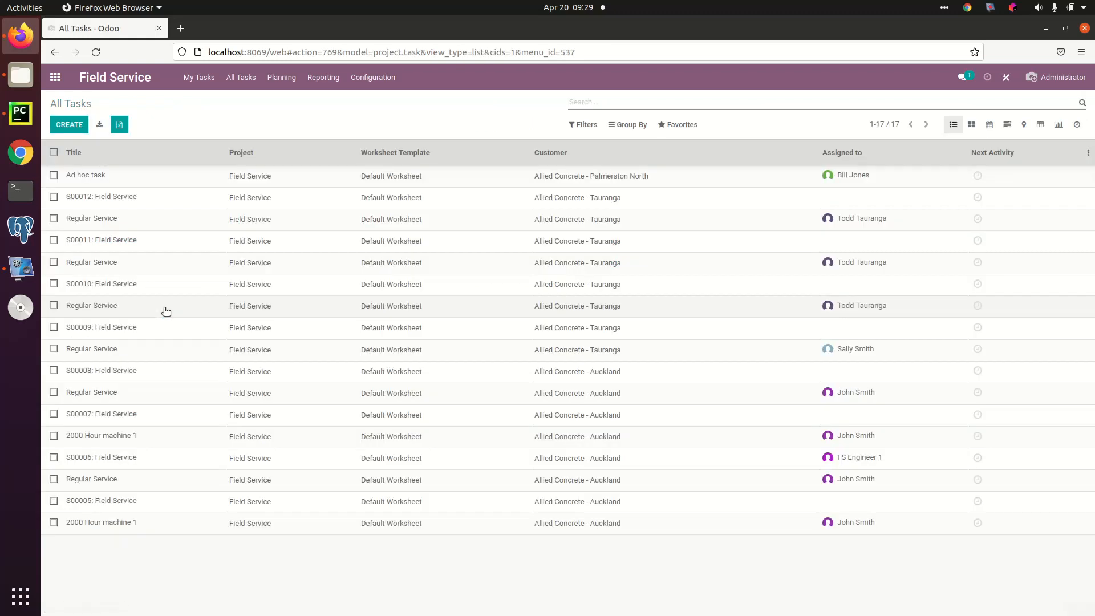
Step: Open the last 2000 Hour machine 1 task in the list, go to the task before it, and examine that task's actions and timesheets
left_click(148, 523)
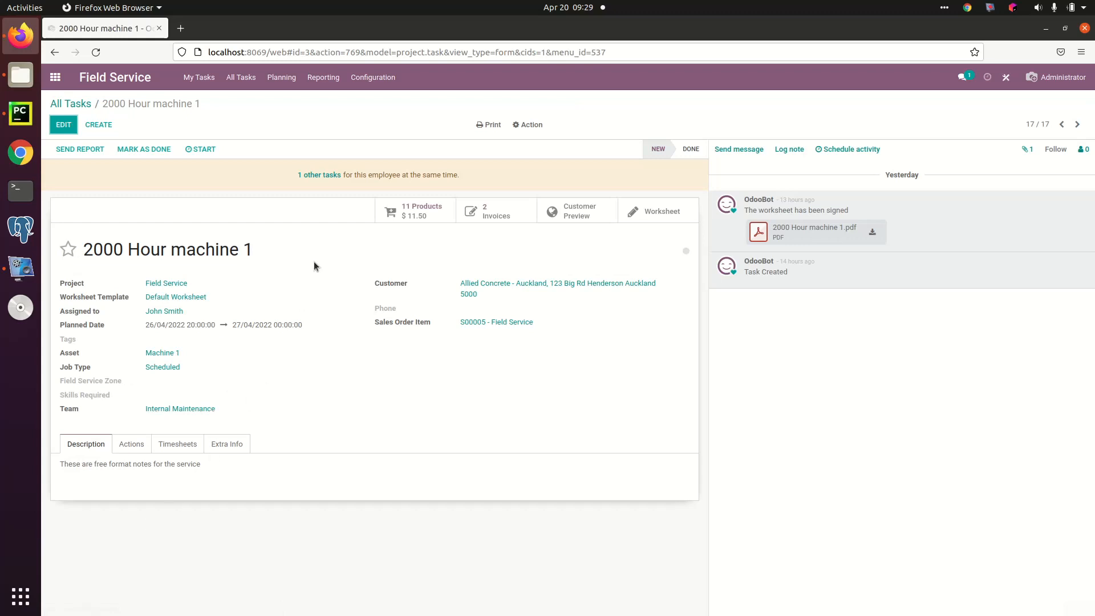
left_click(1061, 124)
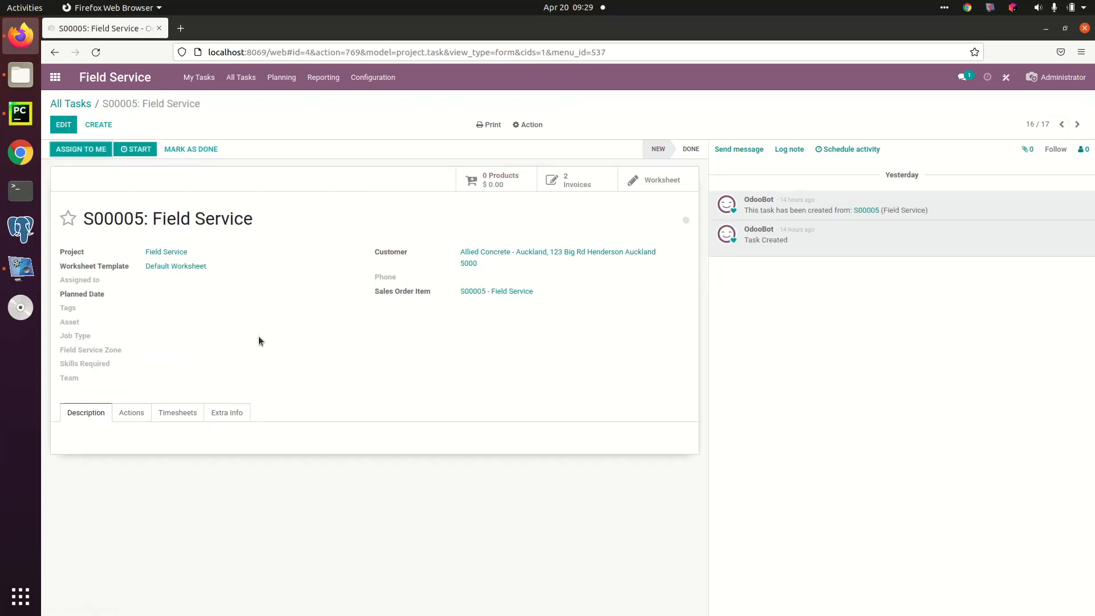
left_click(138, 417)
left_click(176, 416)
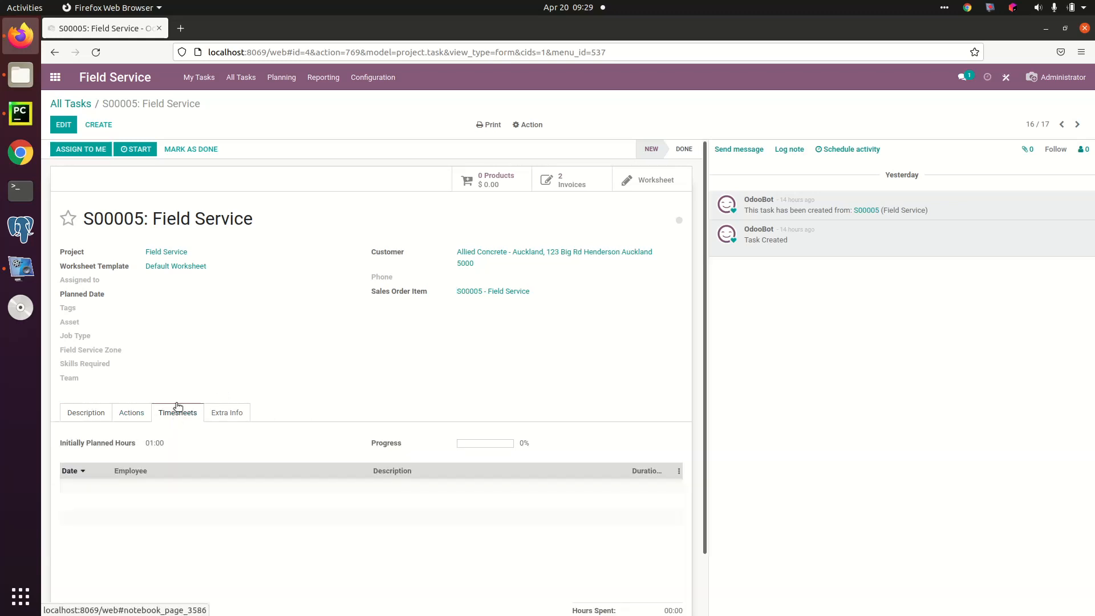
Step: Assign the Field Service task to yourself and start its timer, trying out pause and resume
left_click(82, 149)
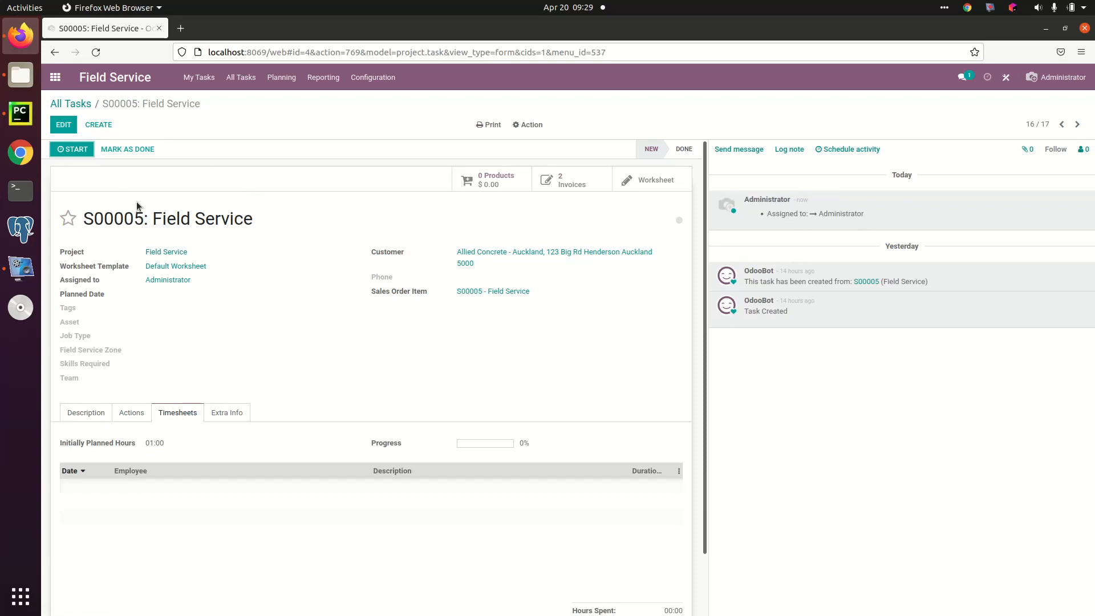
left_click(76, 149)
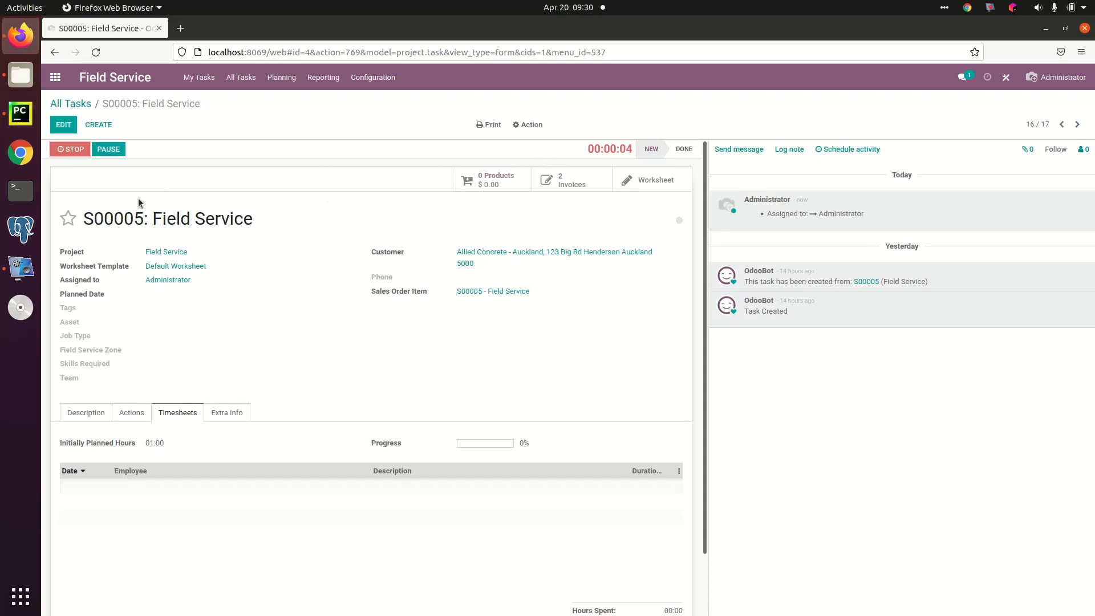
left_click(106, 152)
left_click(111, 151)
Step: Add 2 Hose 15mm and 2 Part 4 to the task's products and return to the task
left_click(491, 179)
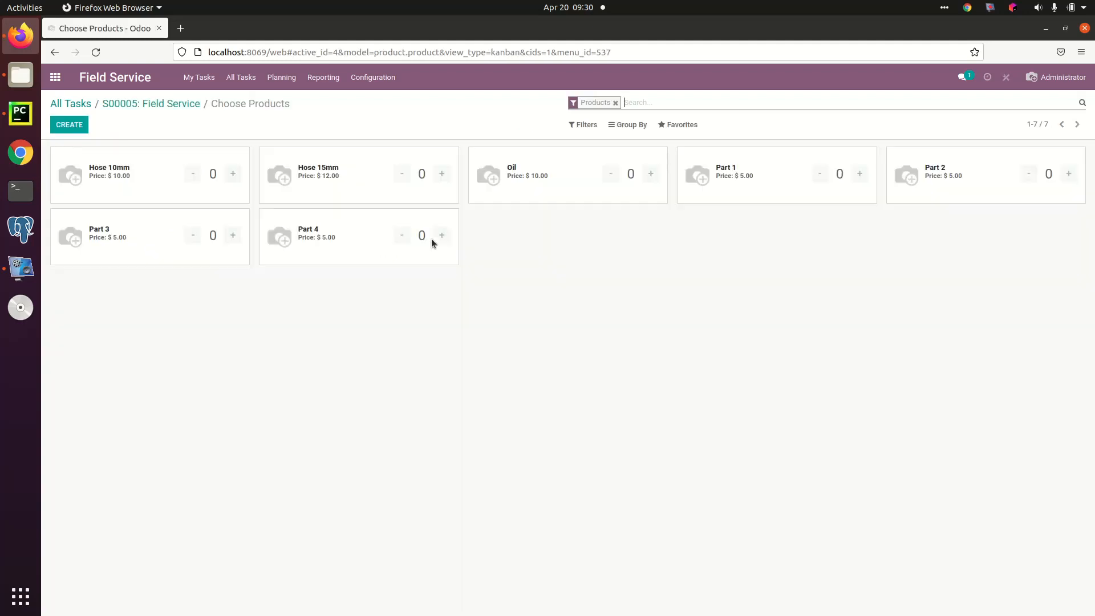
left_click(442, 175)
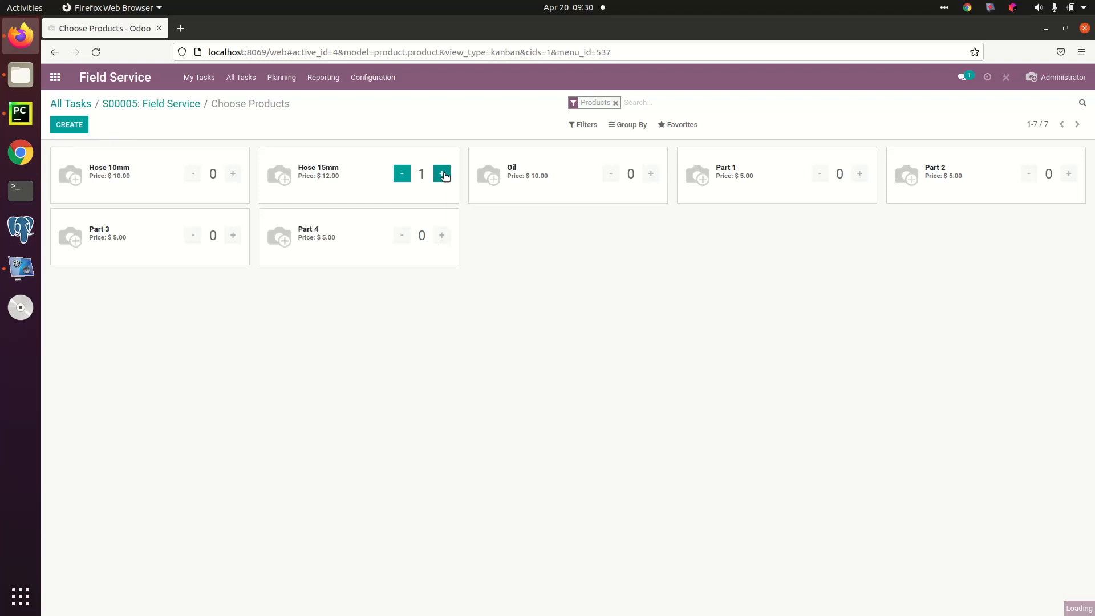
left_click(442, 235)
left_click(441, 235)
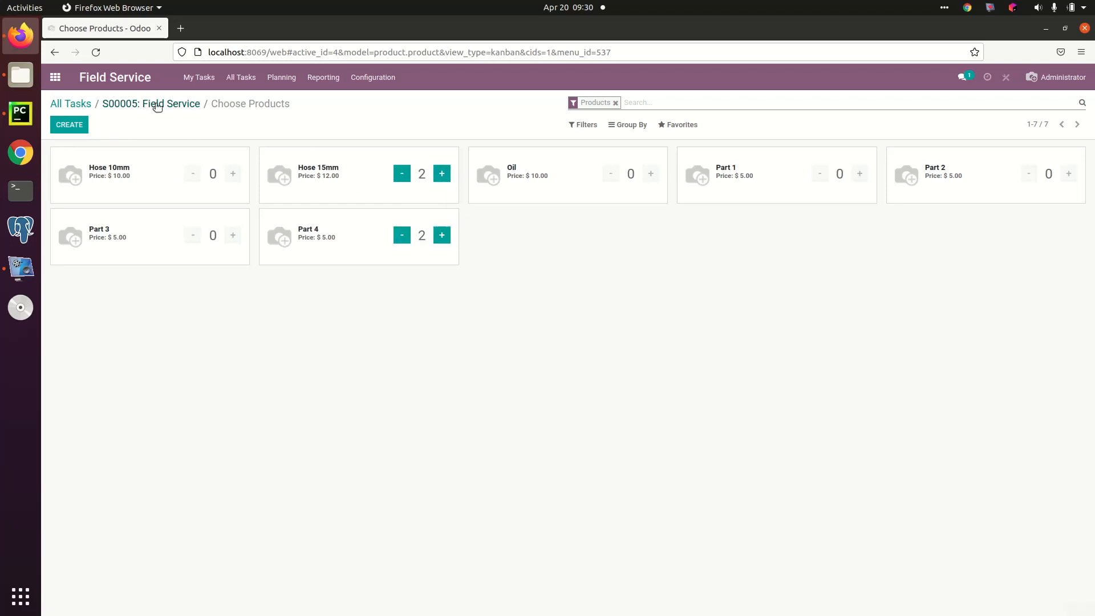
left_click(152, 106)
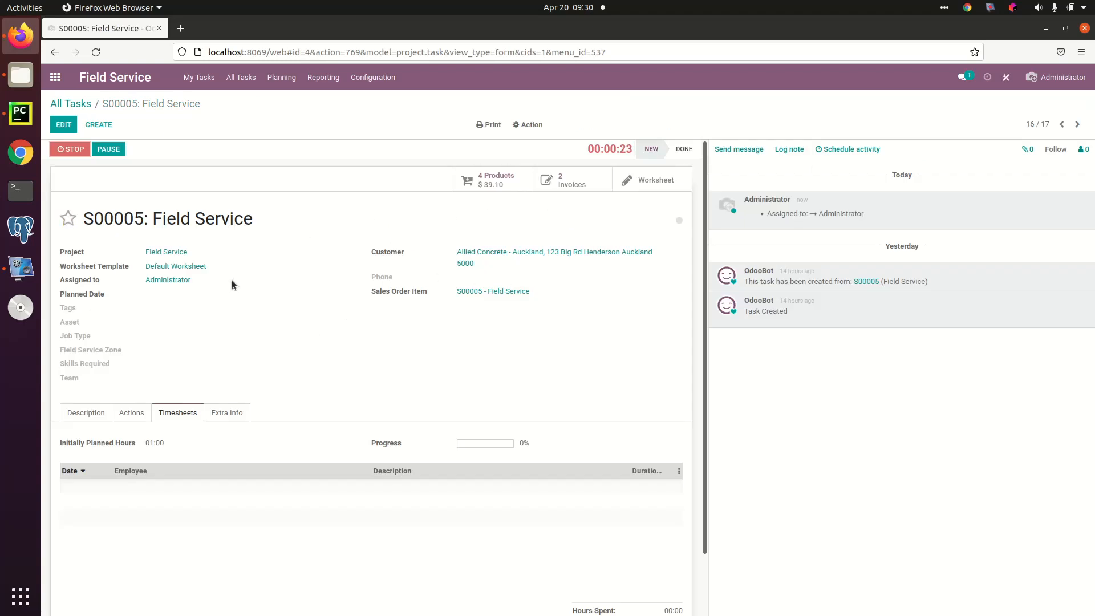
Step: Stop the task's timer and save a 00:15 time entry with the description "qww"
left_click(66, 149)
left_click(428, 151)
type("qww")
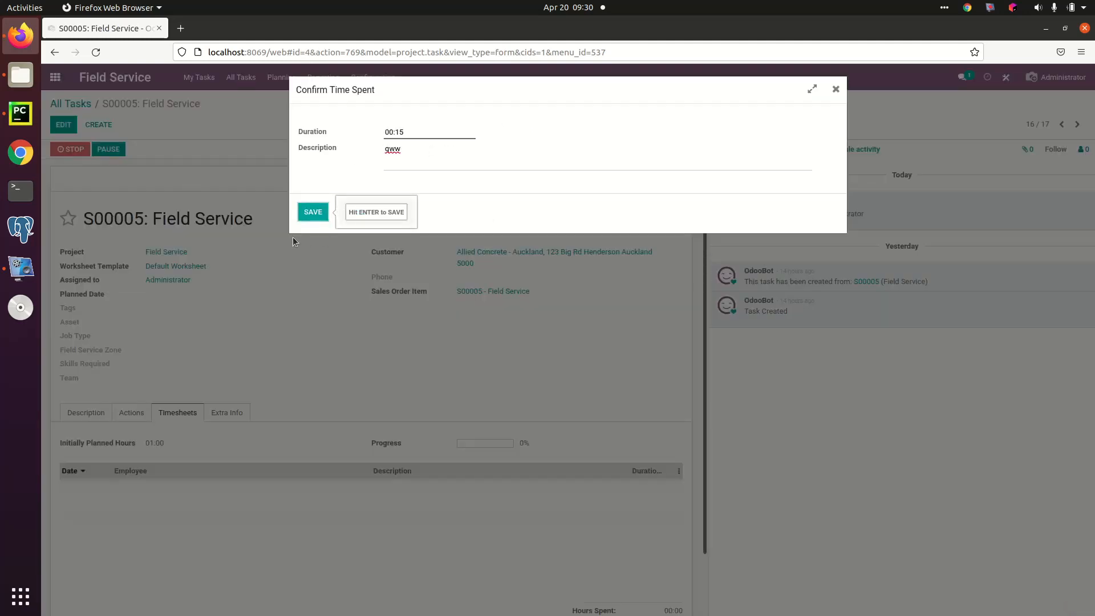
left_click(313, 212)
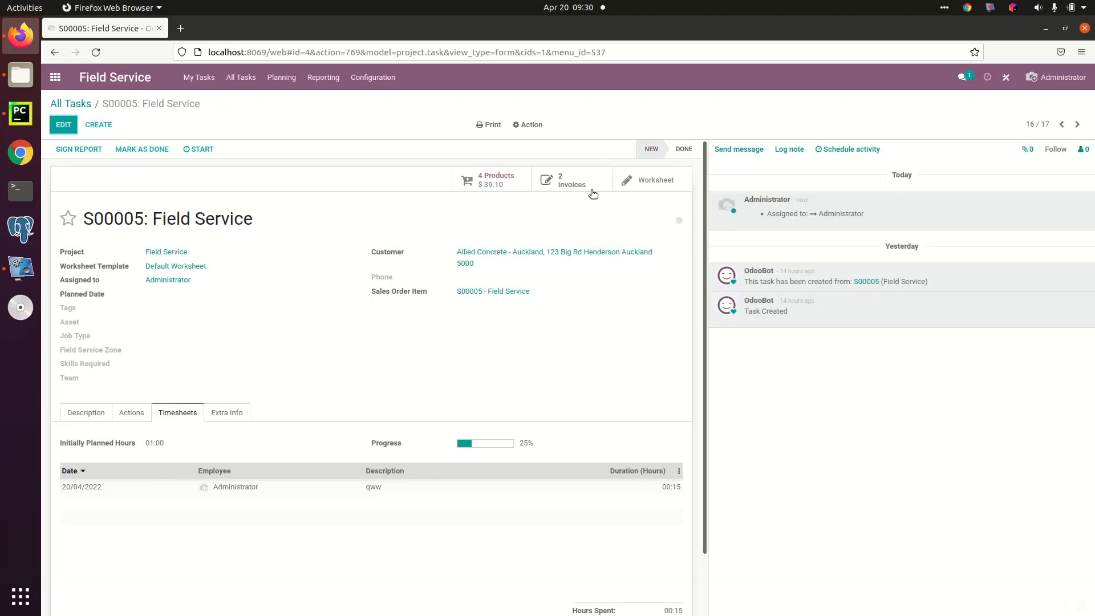
Step: Save a worksheet for the S00005 Field Service task with the comment "qweer" and return to the task
left_click(657, 181)
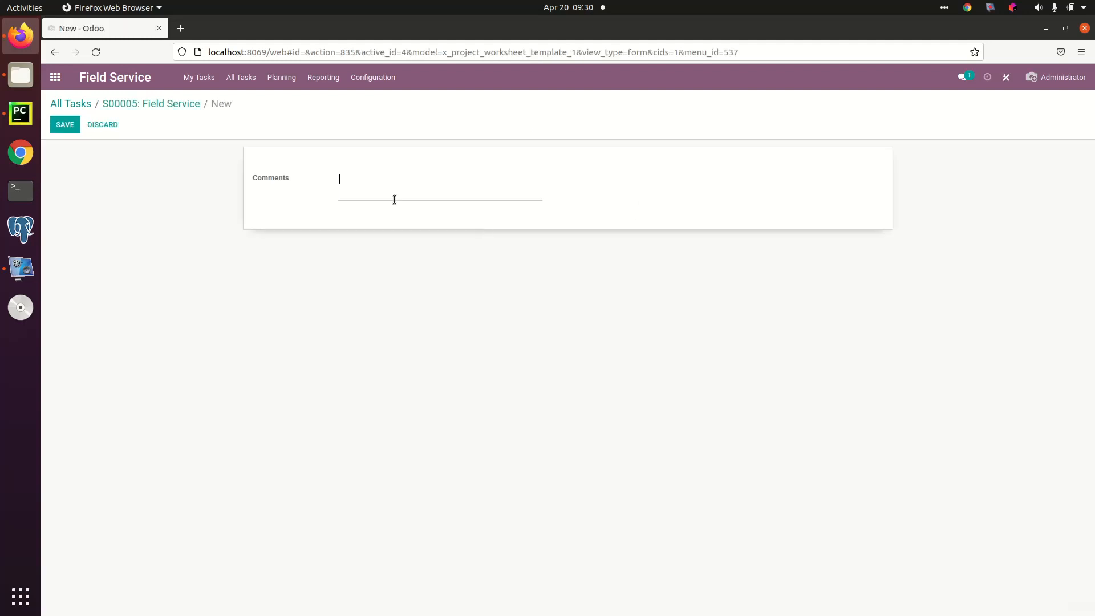
type("qweer")
left_click(65, 124)
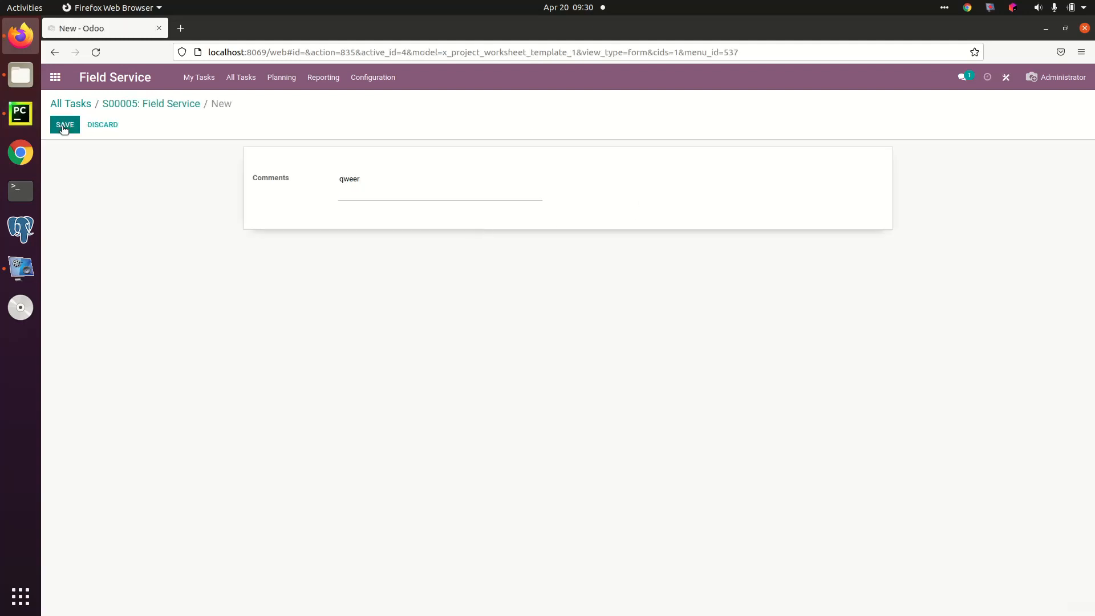
left_click(166, 104)
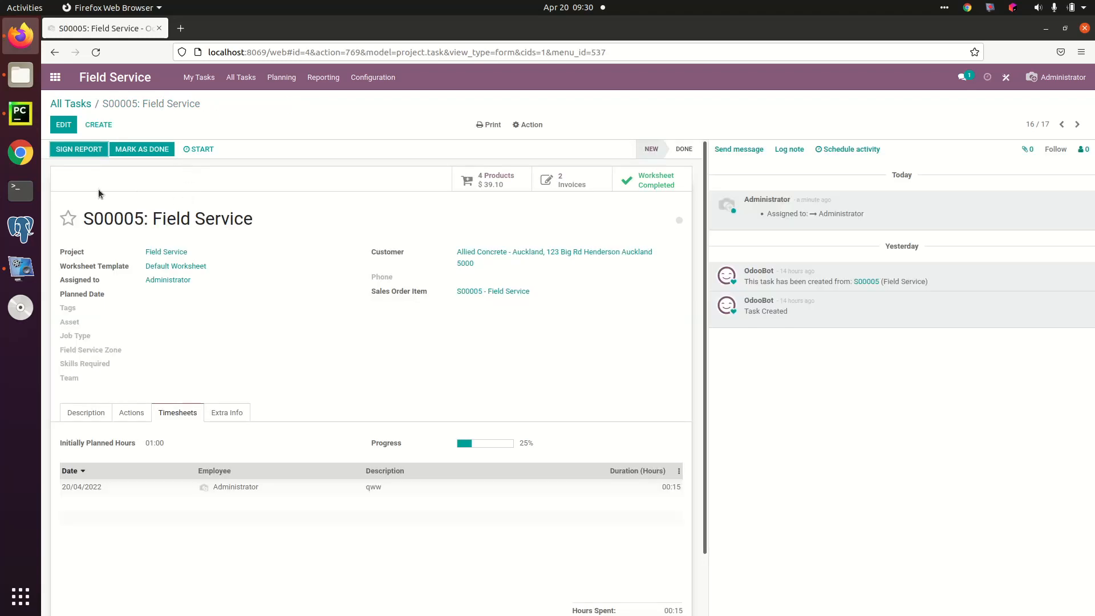
Step: Sign the task's worksheet report with a drawn signature and return to the task's timesheets in edit mode
left_click(85, 150)
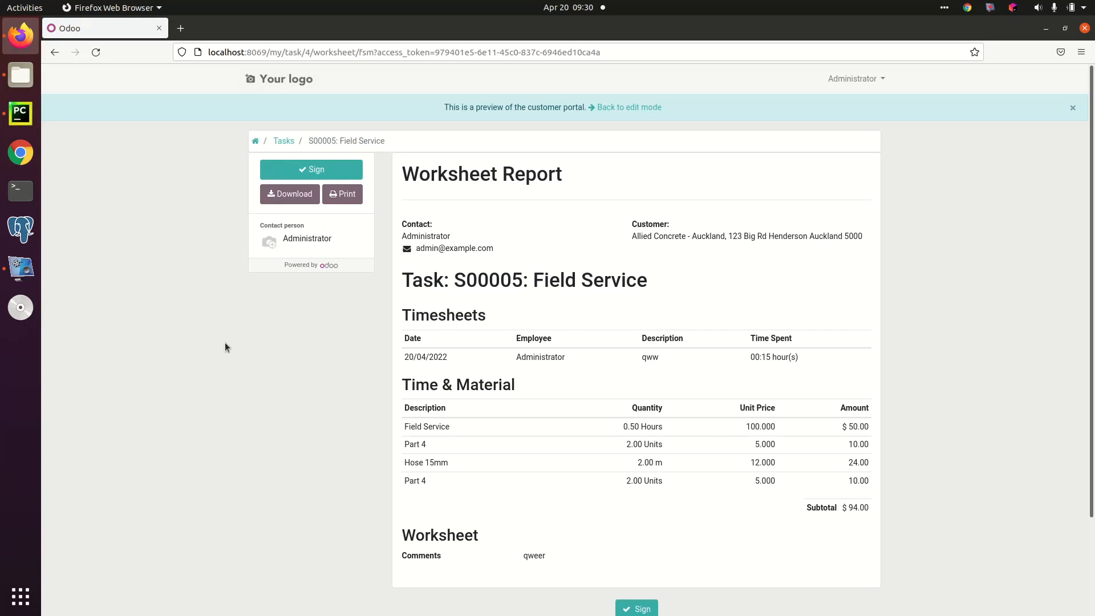
scroll(592, 302, "down", 2)
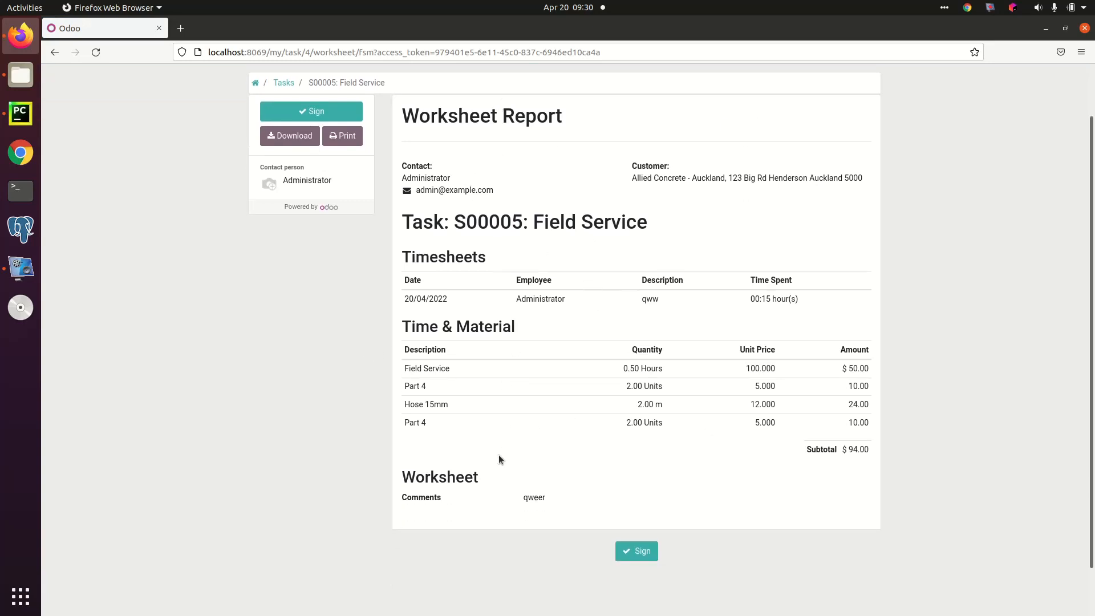
left_click(638, 551)
mouse_move(530, 258)
left_mouse_down()
mouse_move(469, 276)
mouse_move(689, 283)
left_mouse_up()
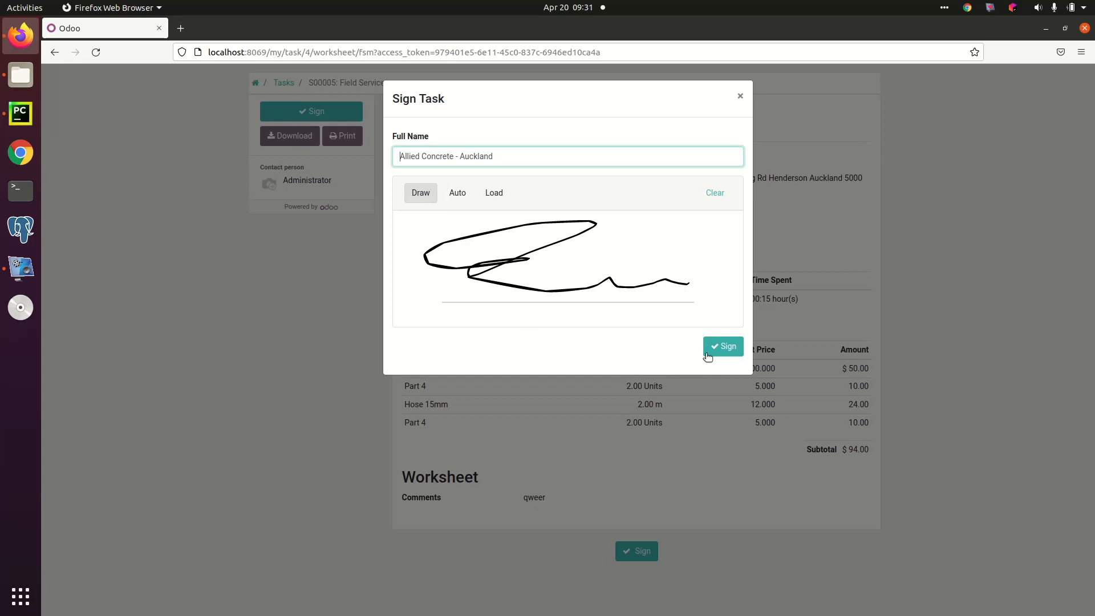
left_click(723, 347)
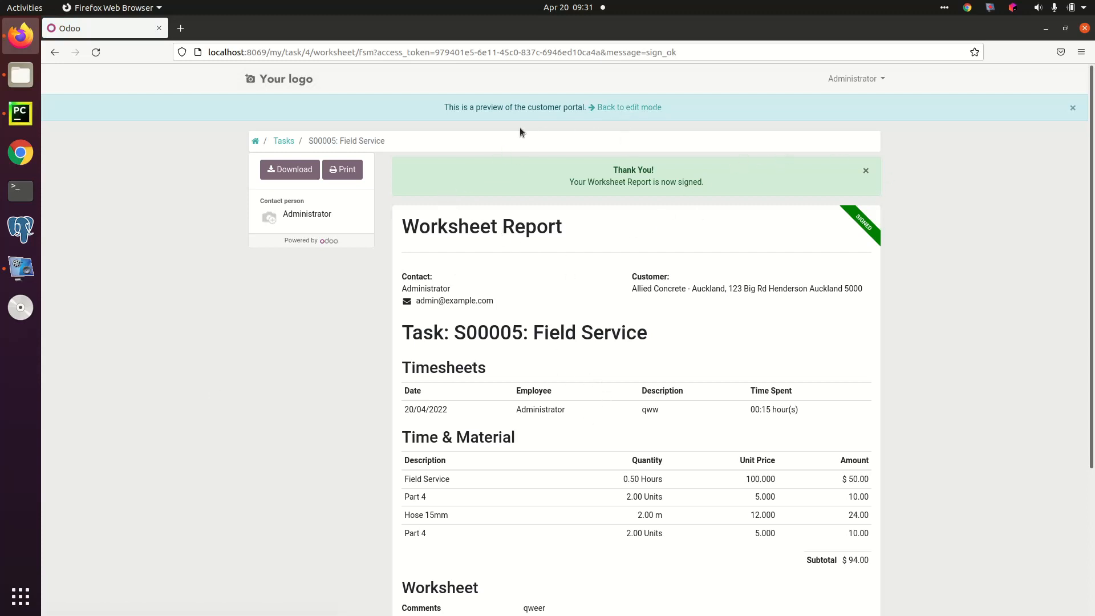
left_click(616, 110)
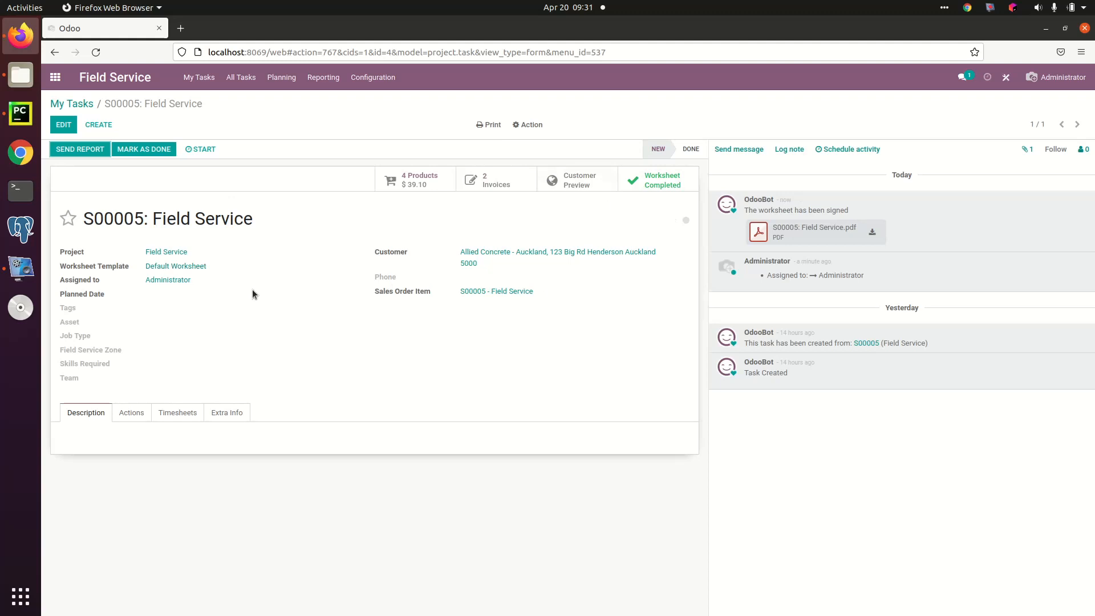
left_click(180, 414)
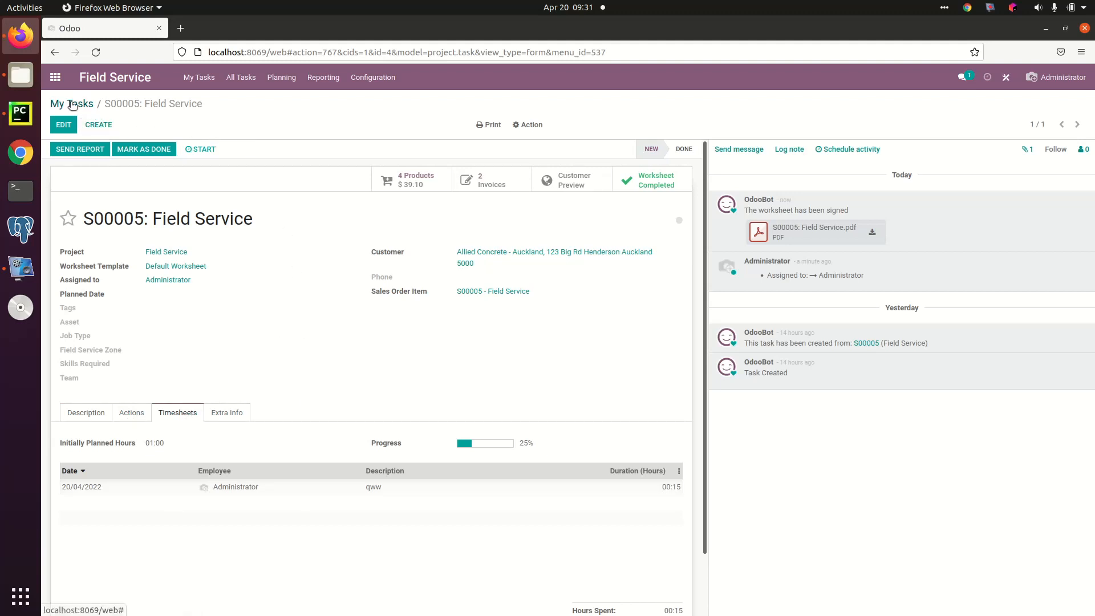
Step: Create a new task titled "Ad Hoc 2" from My Tasks and assign it to a field technician instead of the administrator
left_click(200, 79)
left_click(77, 123)
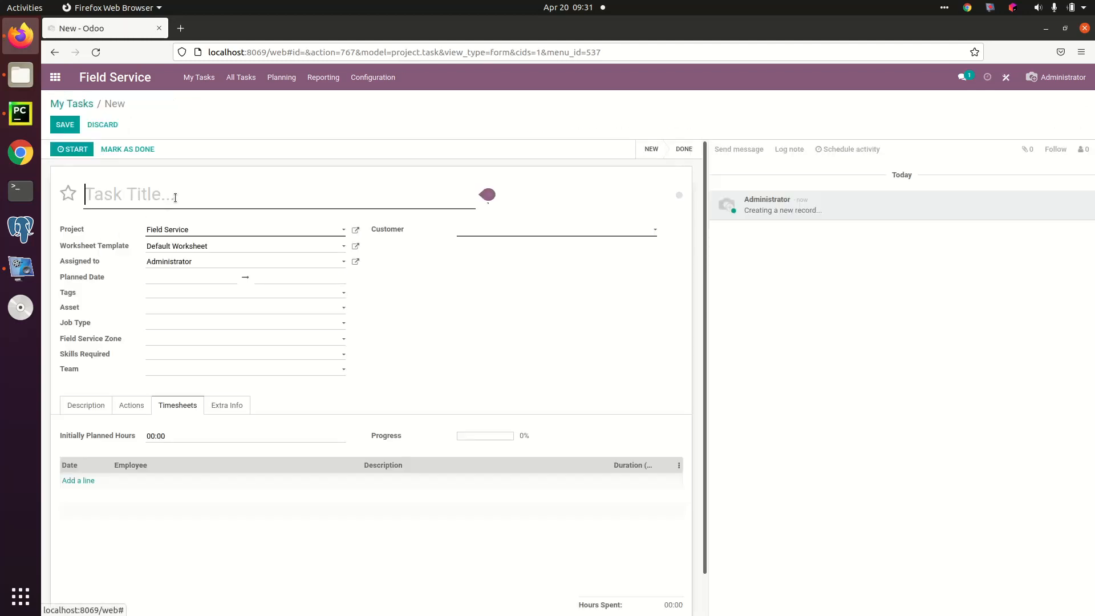
type("Ad Hoc 2")
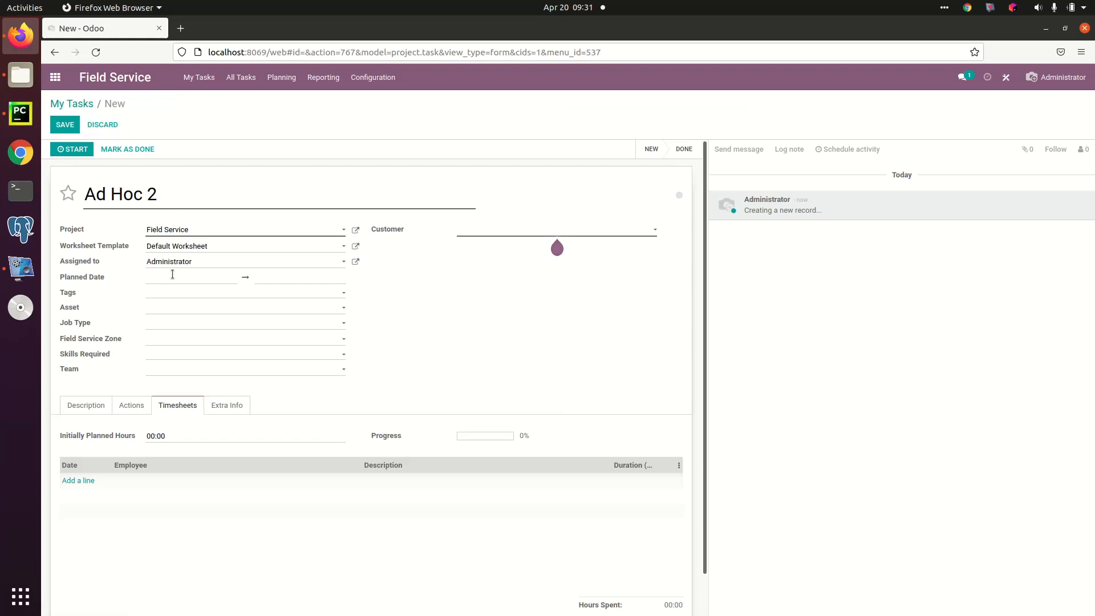
left_click(210, 261)
left_click(194, 294)
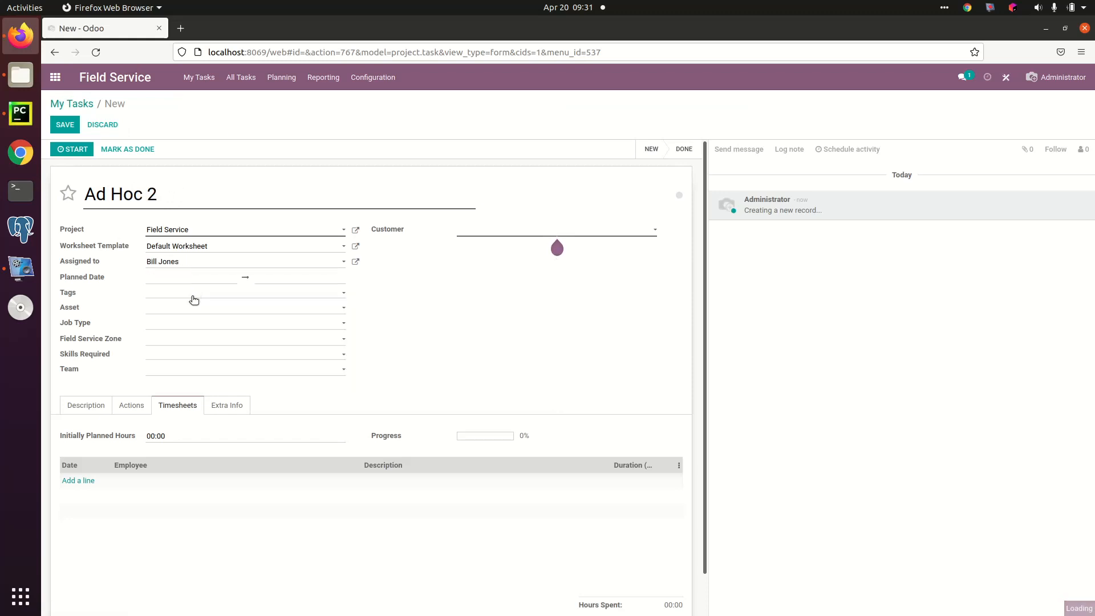
Step: Set the task's planned date to 20/04/2022 from 09:00 to 11:00
left_click(202, 277)
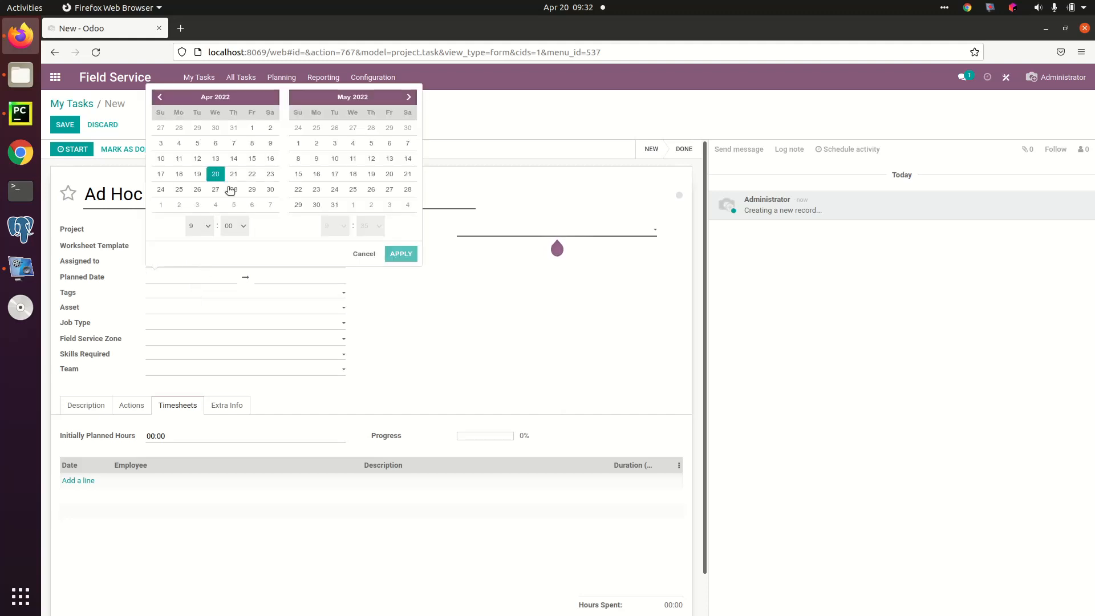
left_click(376, 226)
left_click(364, 244)
left_click(341, 227)
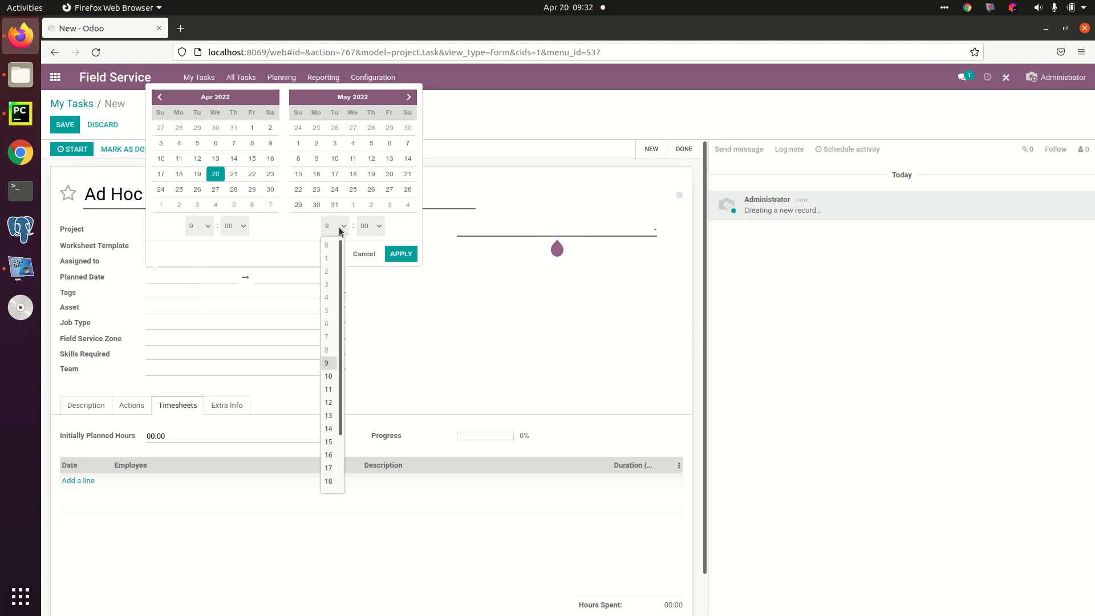
left_click(329, 389)
left_click(402, 254)
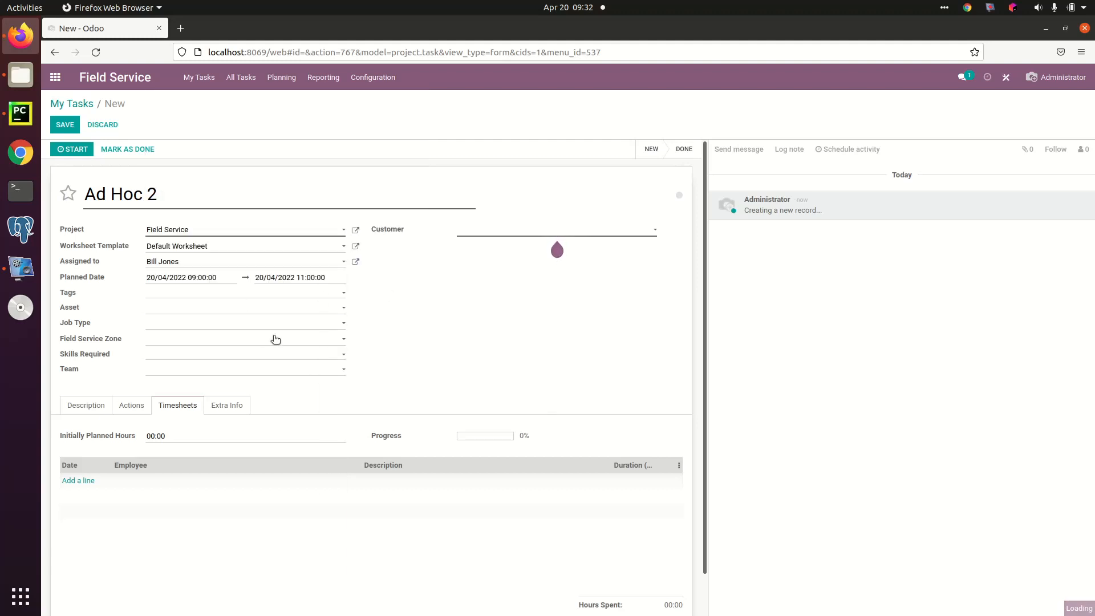
Step: Set the task's asset to Machine 3, job type to On Demand and field service zone to Auckland West
left_click(183, 295)
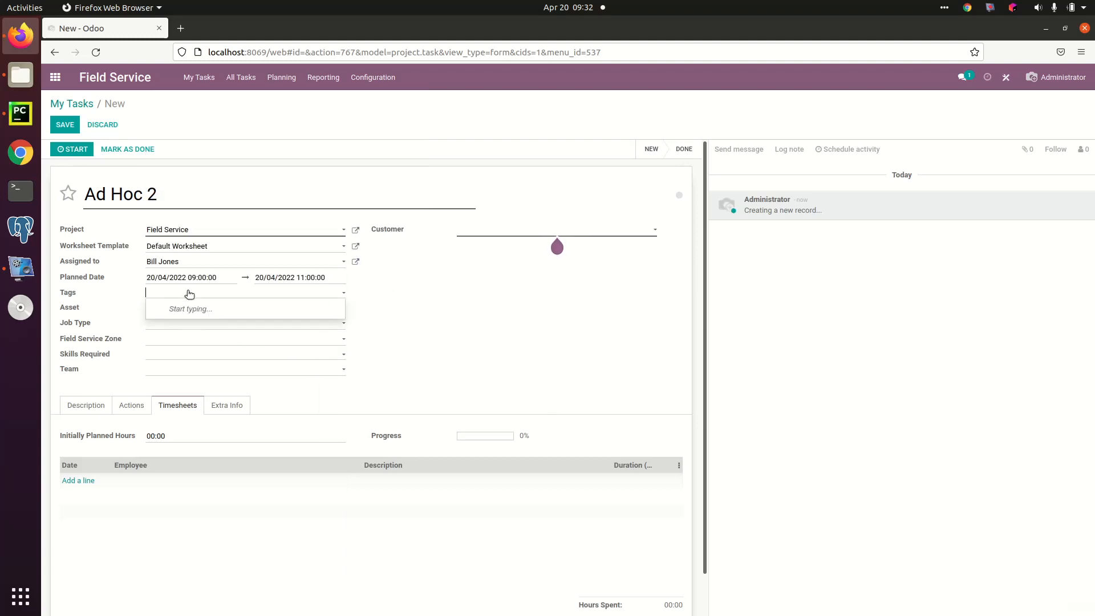
left_click(194, 308)
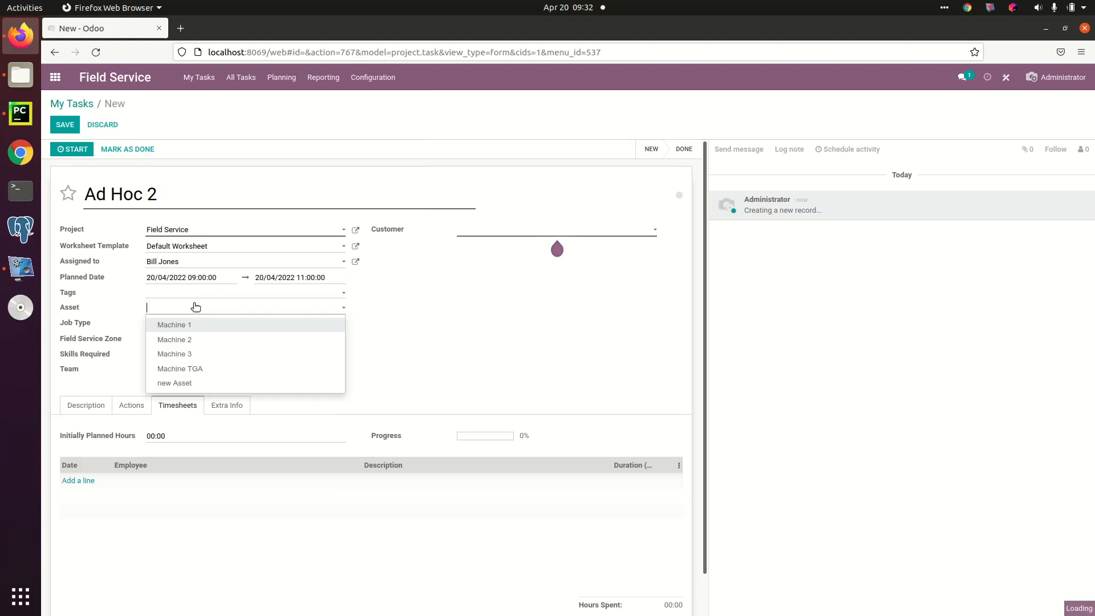
left_click(200, 353)
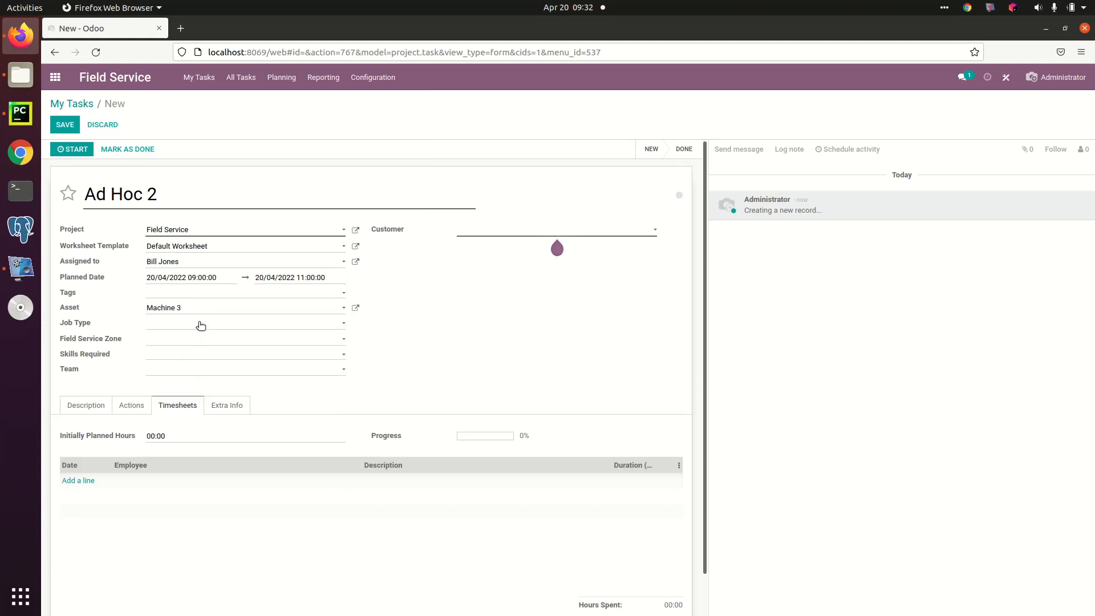
left_click(198, 324)
left_click(194, 356)
left_click(226, 340)
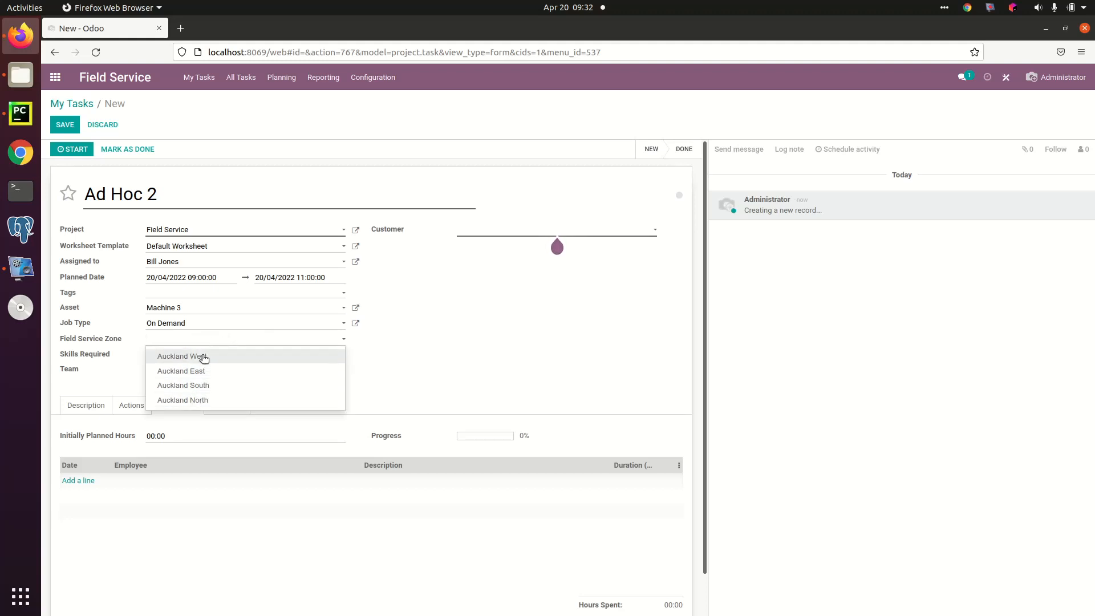
left_click(203, 357)
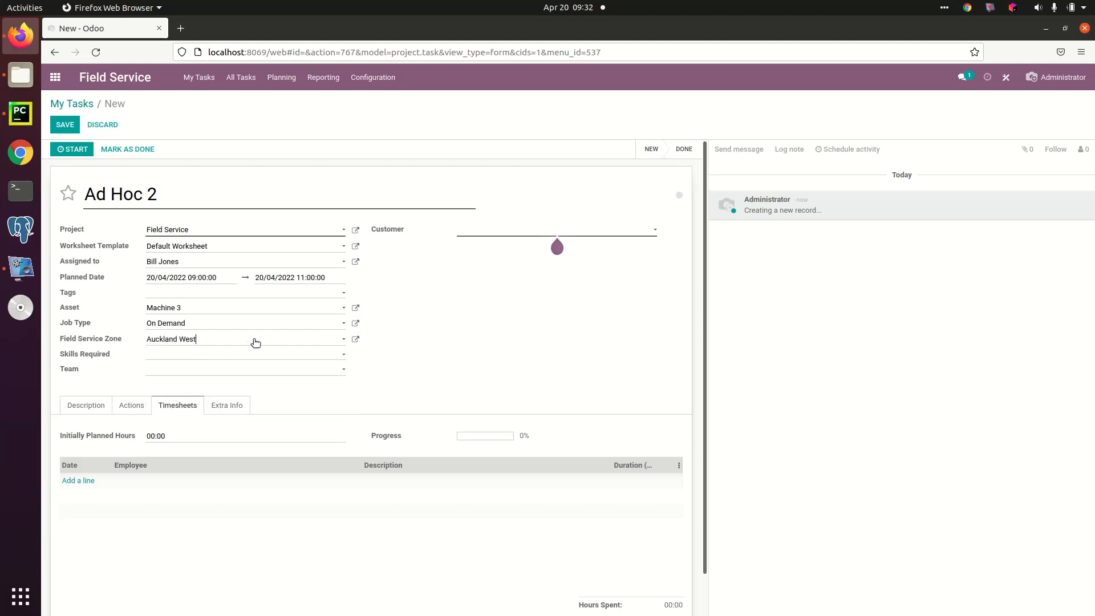
left_click(229, 369)
Step: Choose Allied Concrete - Auckland as the customer and save the Ad Hoc 2 task
left_click(506, 228)
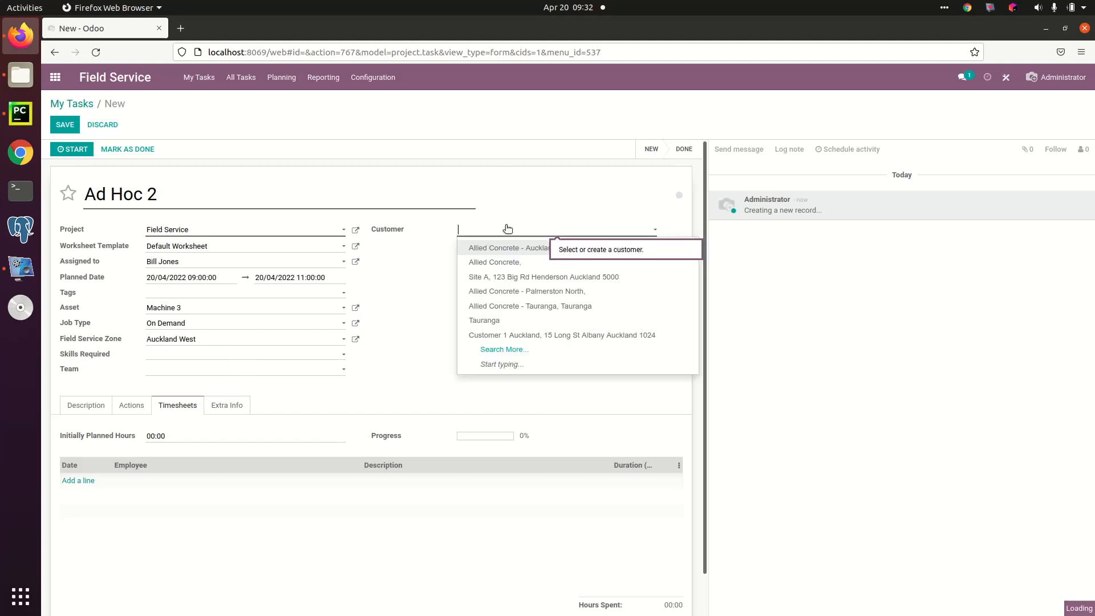
left_click(506, 248)
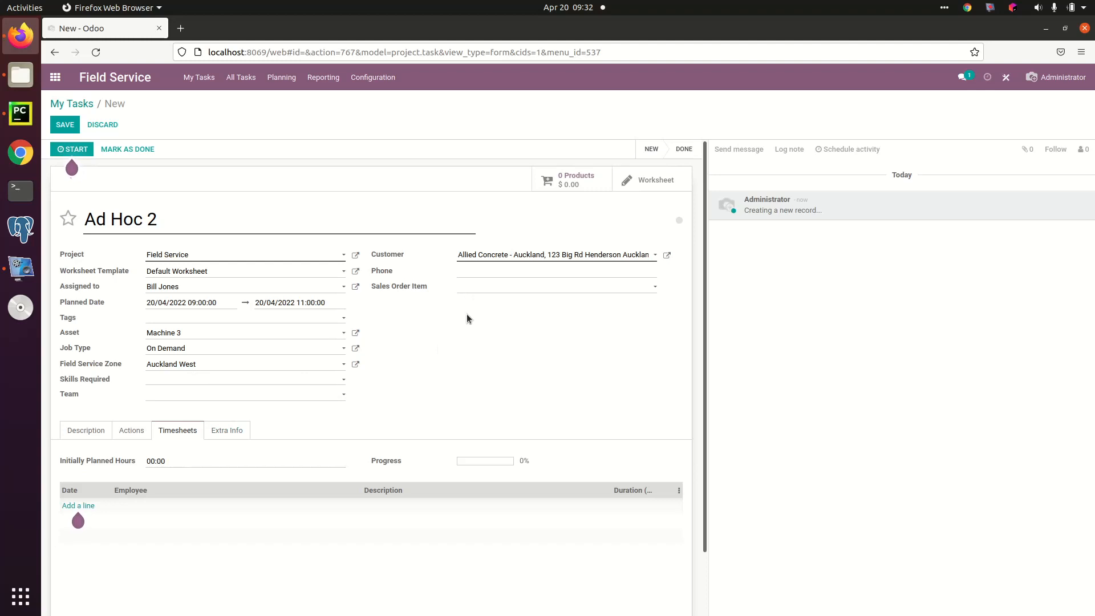
left_click(65, 124)
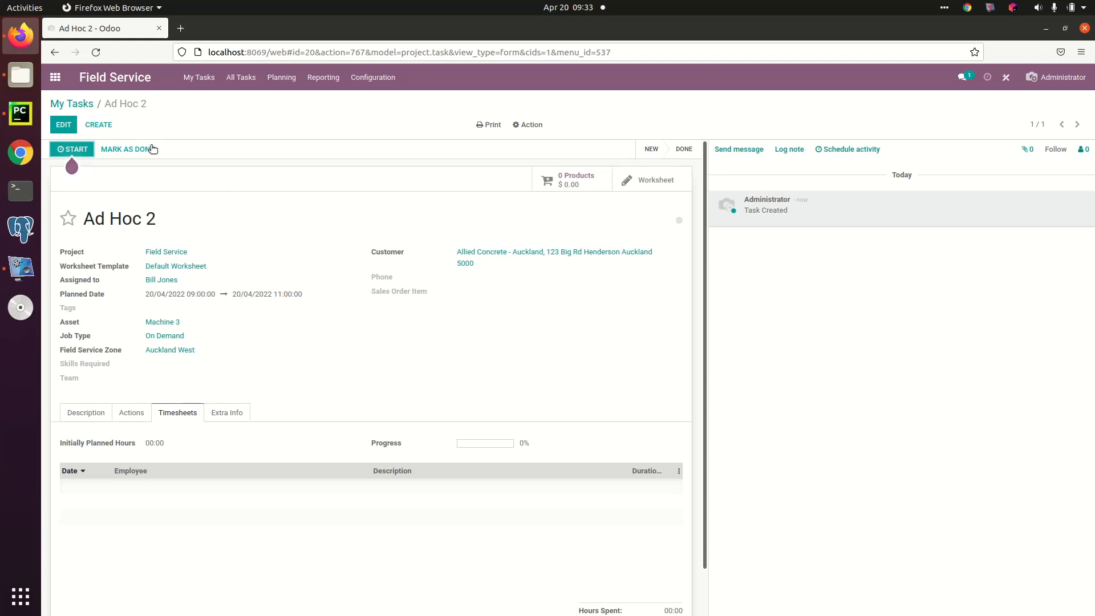
Step: Create and save another task titled "[pipework" for the customer Allied Concrete
left_click(102, 126)
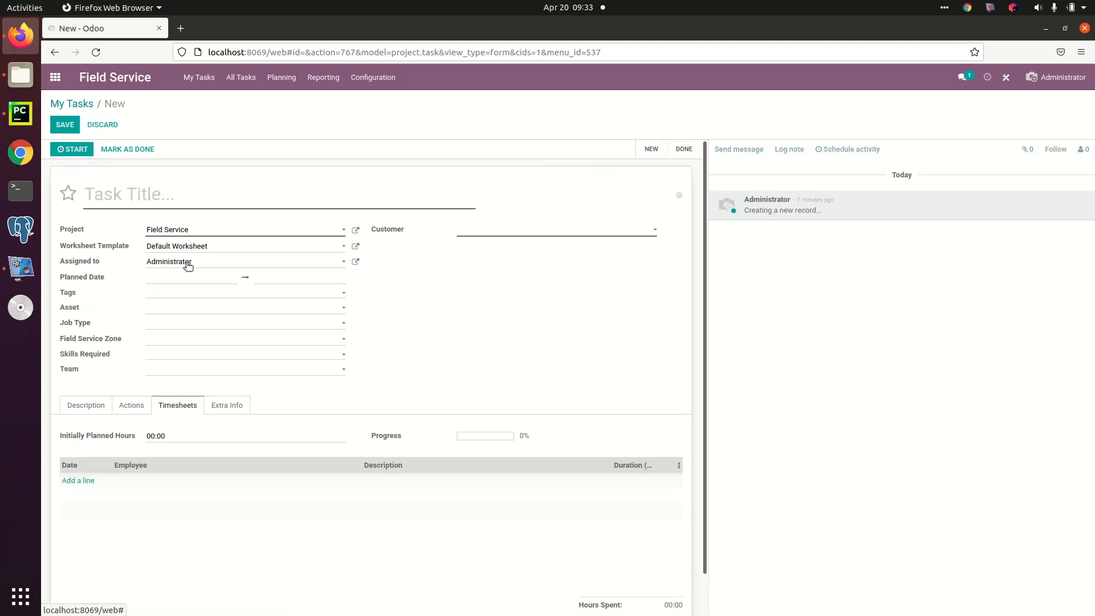
left_click(523, 227)
left_click(523, 261)
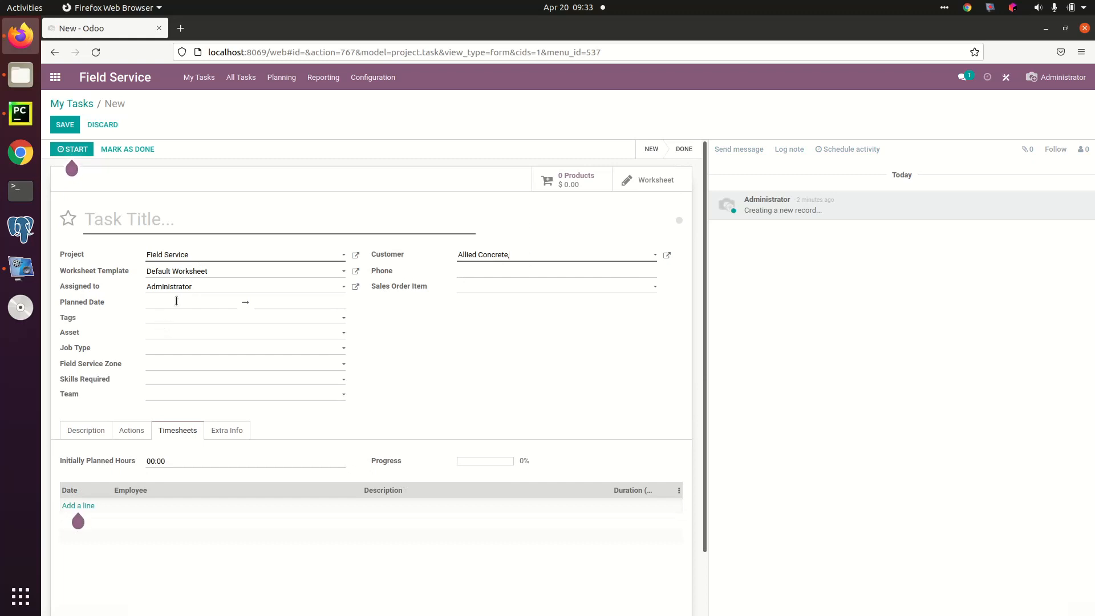
left_click(151, 224)
type("[pipework")
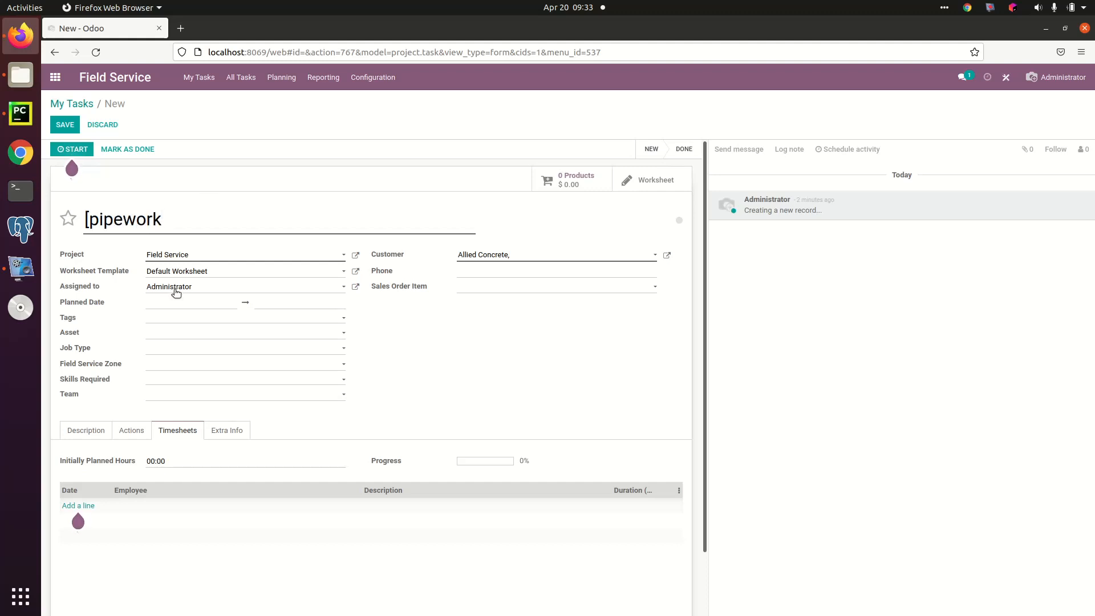
left_click(64, 125)
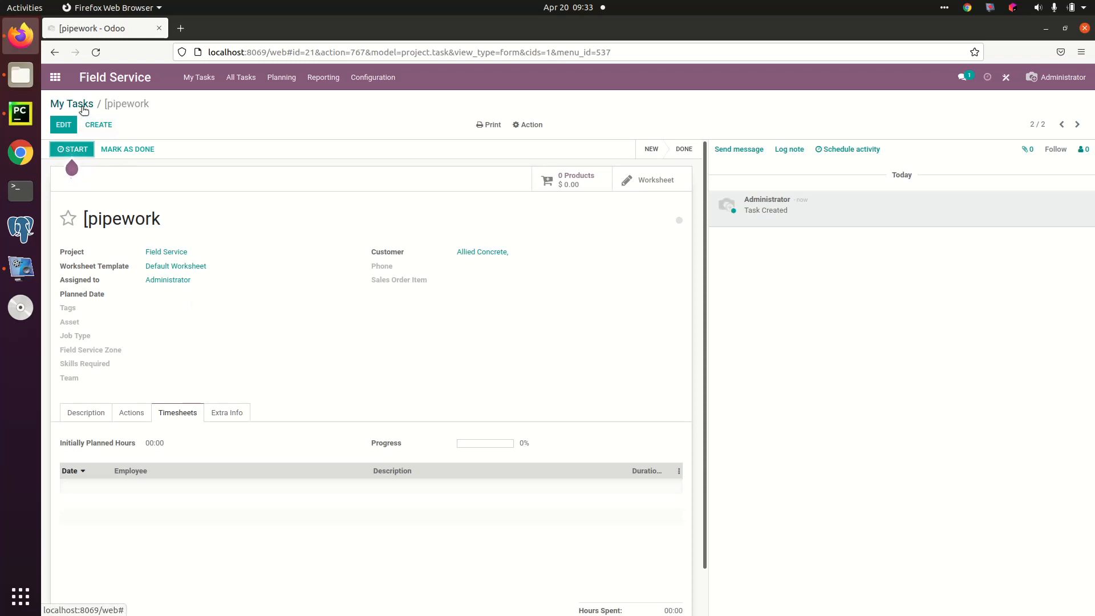
Step: Open the Ad Hoc 2 task from Planning by User, add 3 Hose 15mm to its products and return to the schedule
left_click(281, 80)
left_click(288, 102)
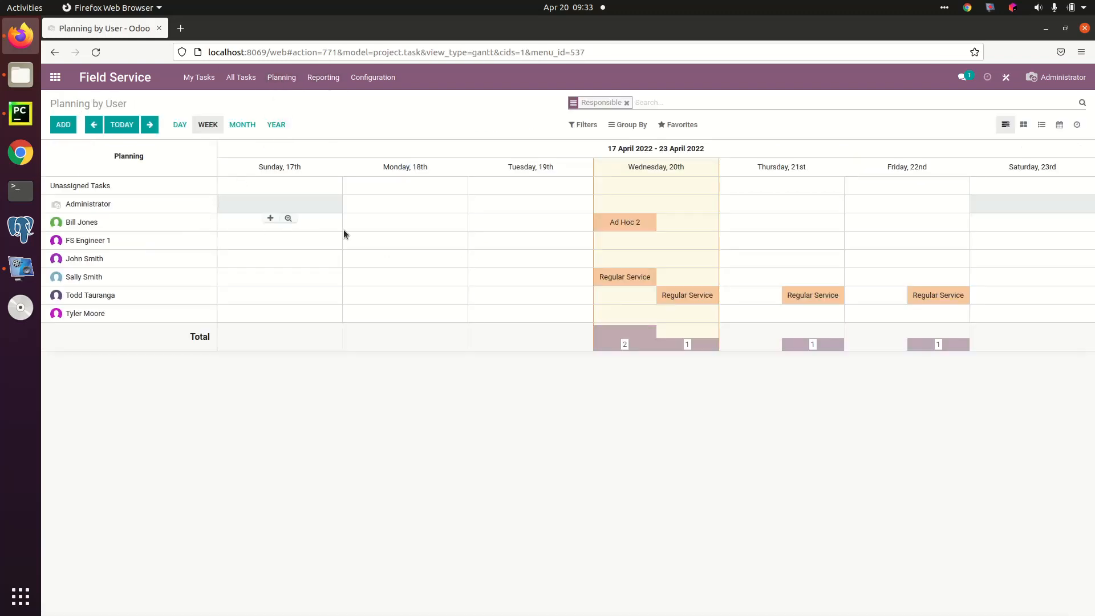
left_click(621, 222)
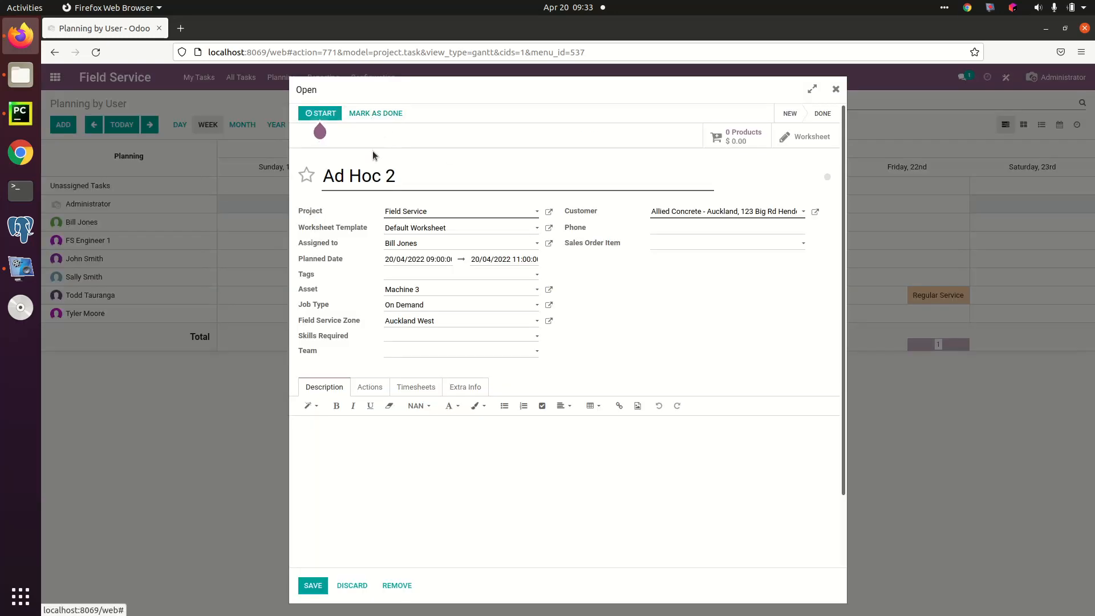
left_click(735, 137)
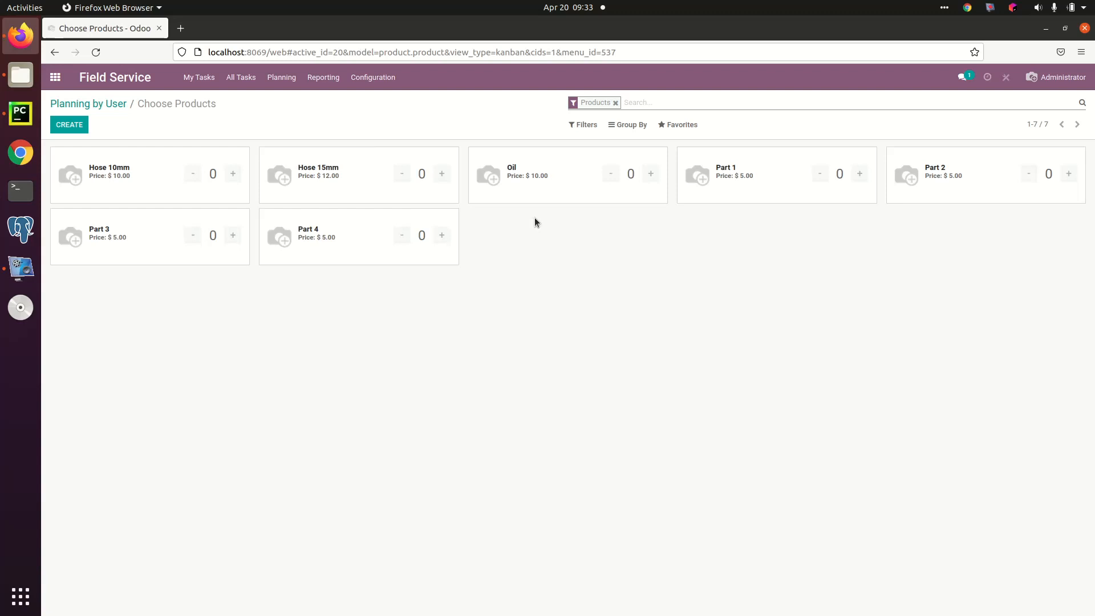
left_click(442, 173)
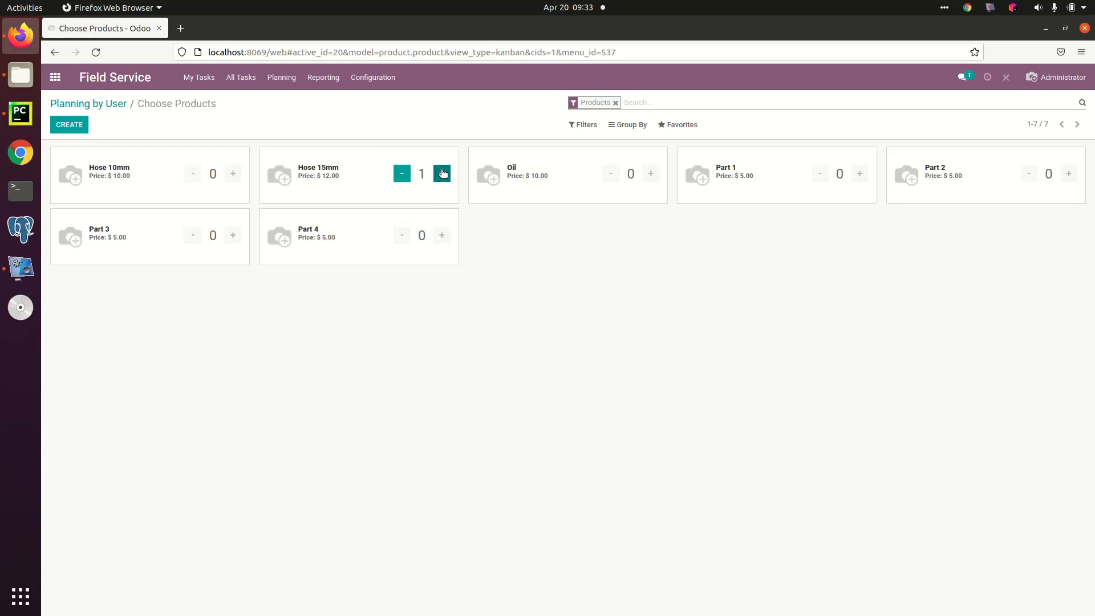
left_click(442, 172)
left_click(442, 172)
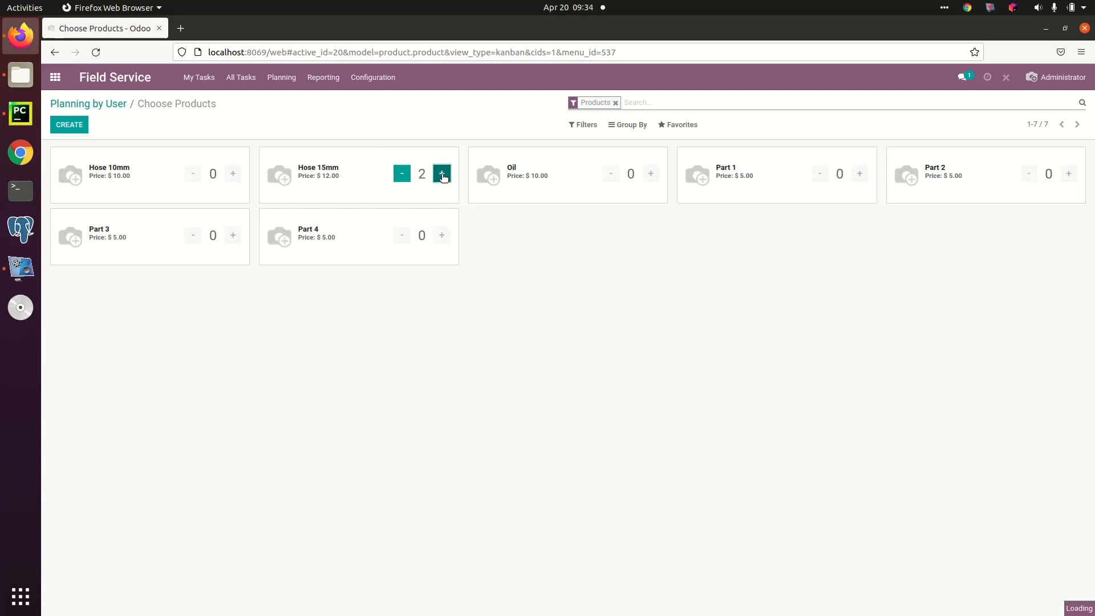
left_click(102, 104)
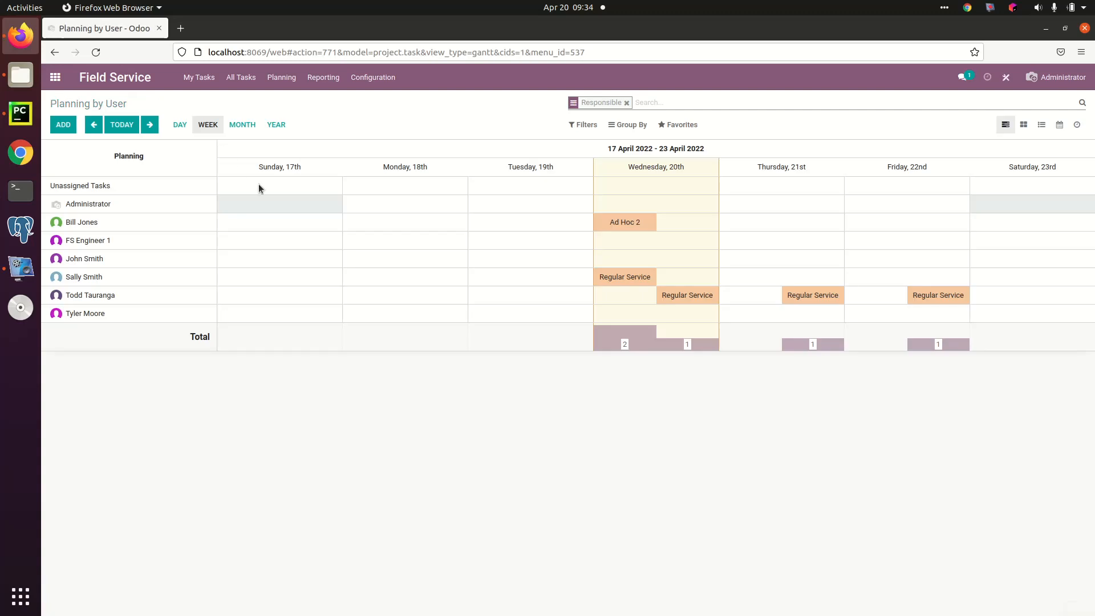
Step: Reopen the Ad Hoc 2 task from the schedule and start its timer
left_click(621, 220)
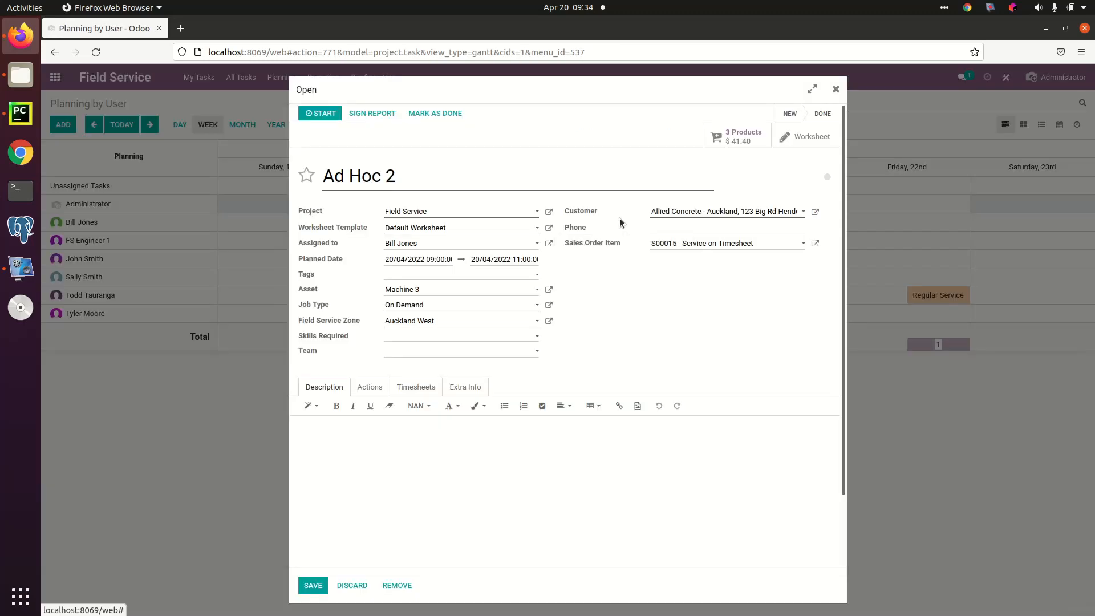
left_click(319, 112)
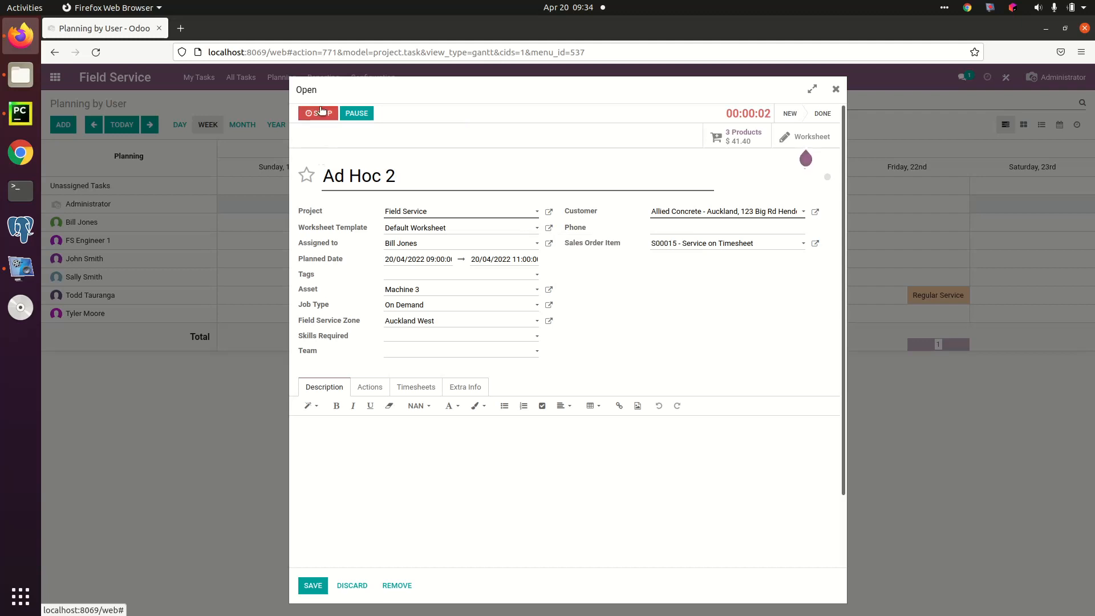
Step: Stop the Ad Hoc 2 timer, saving the recorded time, and mark the task as done
left_click(321, 112)
left_click(317, 212)
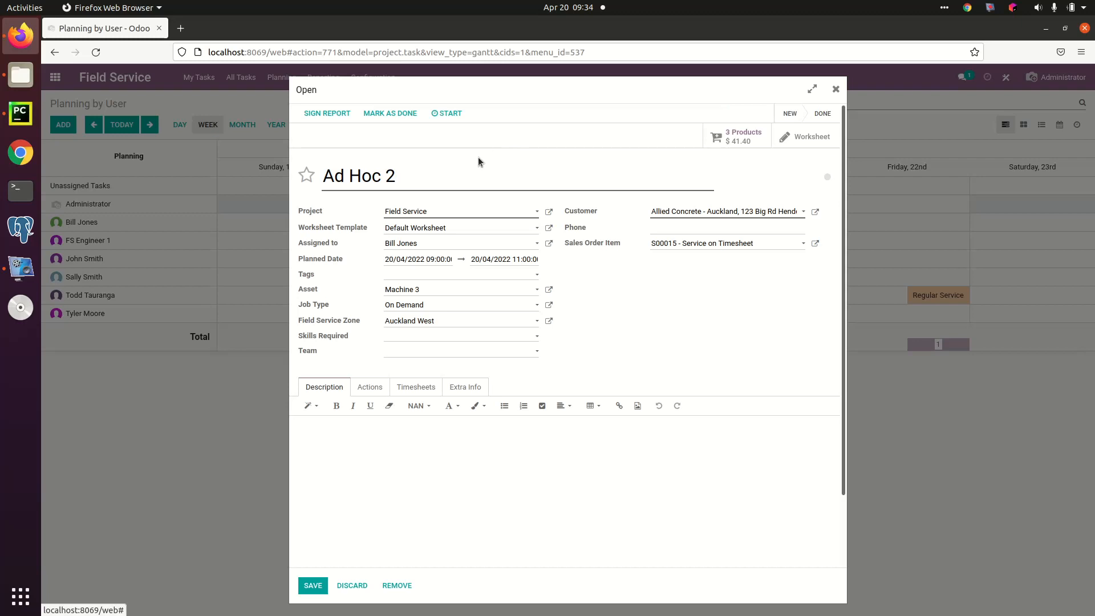
left_click(392, 114)
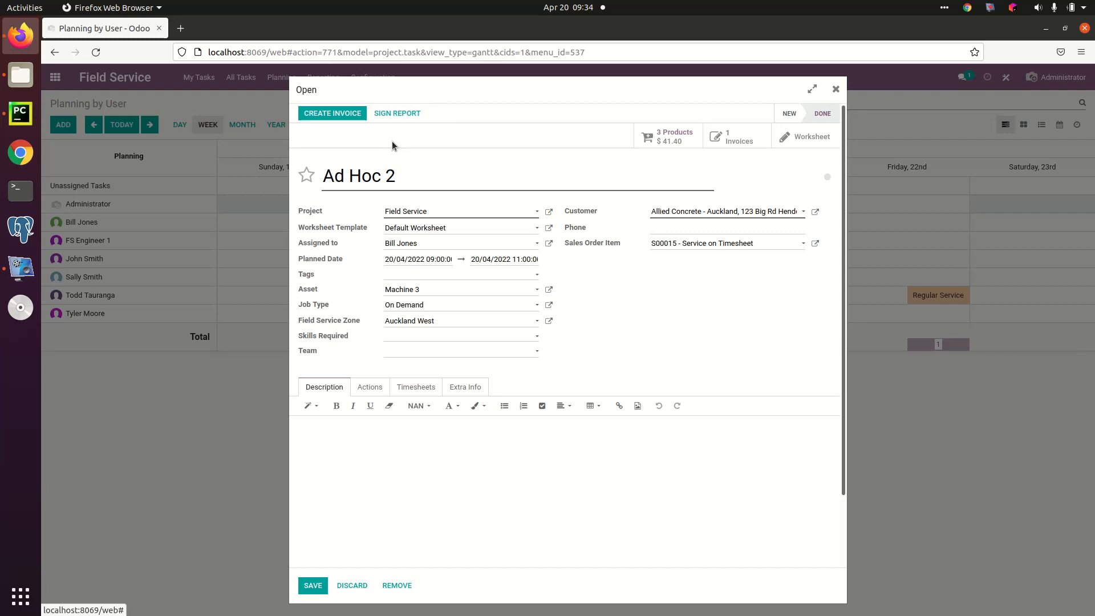
Step: Create a regular invoice from the completed Ad Hoc 2 task and view the resulting invoices
left_click(335, 118)
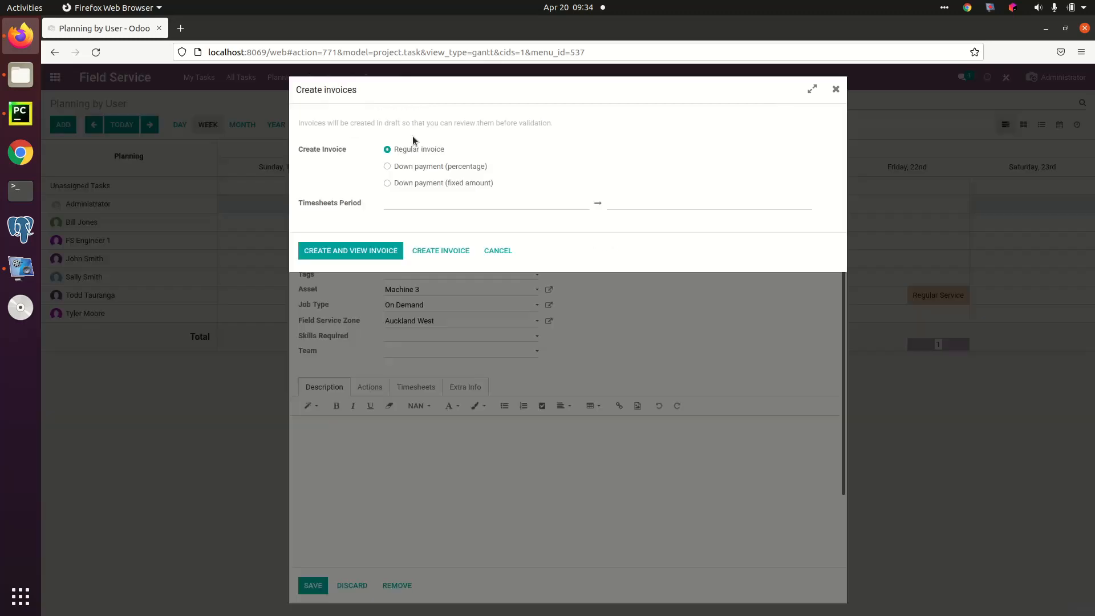
left_click(376, 246)
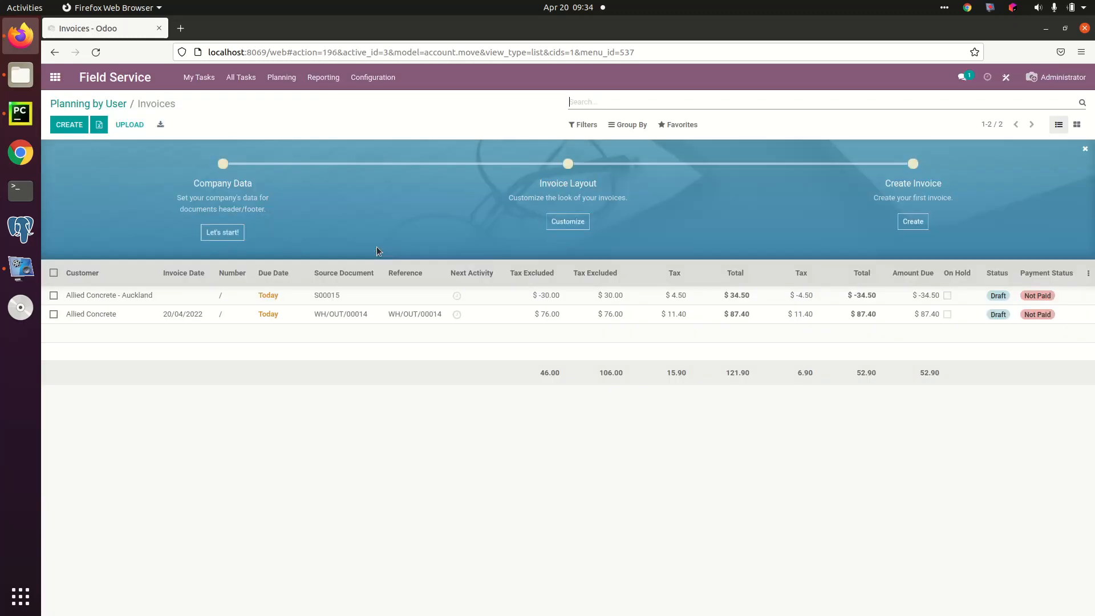
Step: Examine the draft documents for Allied Concrete - Auckland and Allied Concrete, and return to the Planning by User schedule
left_click(341, 299)
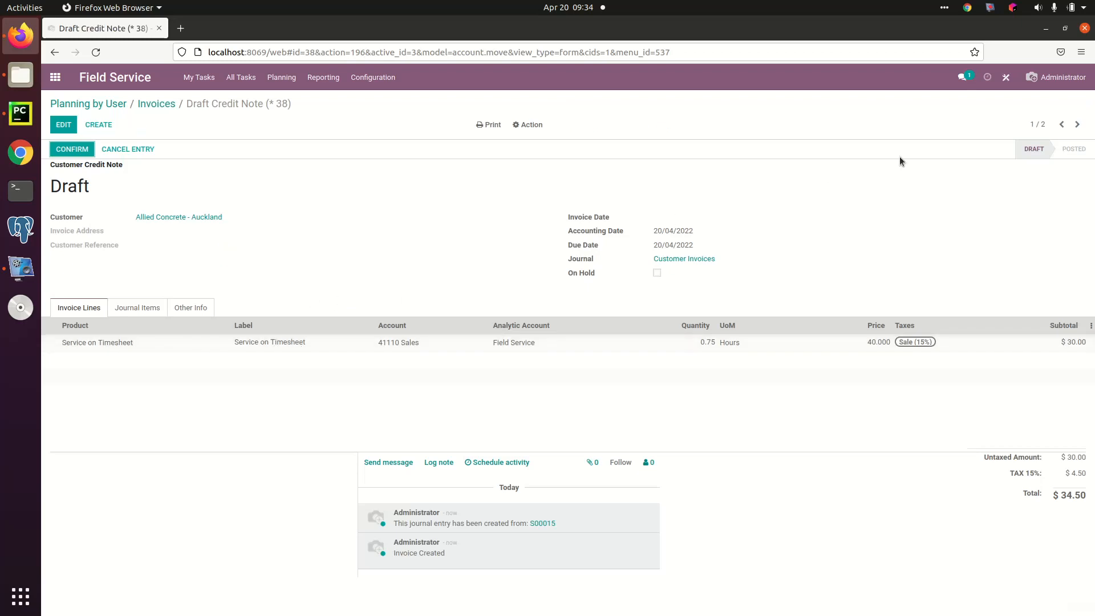
left_click(1079, 124)
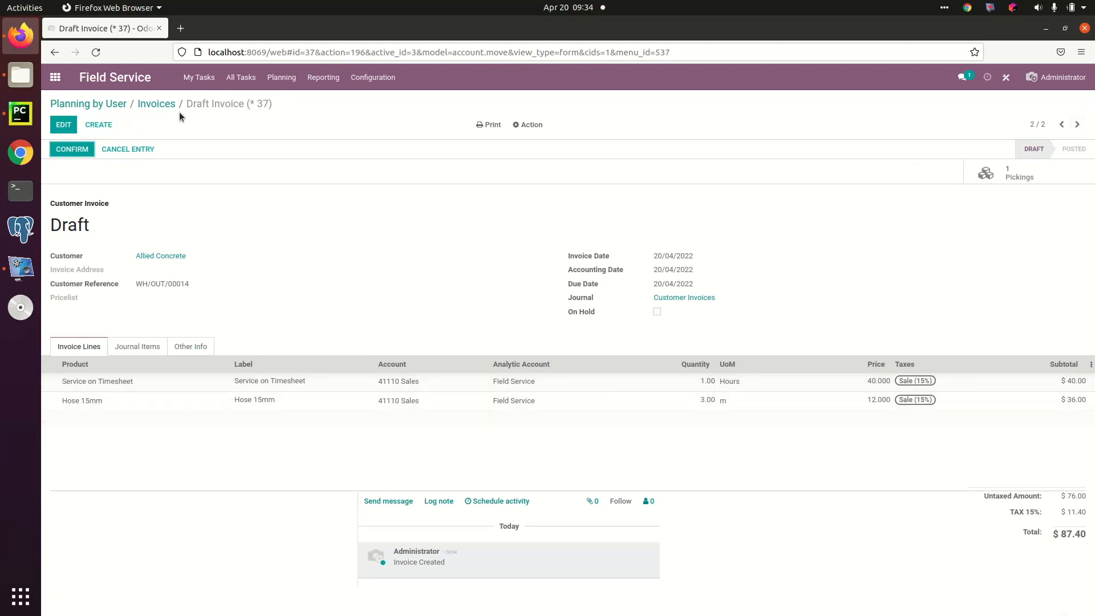
left_click(165, 105)
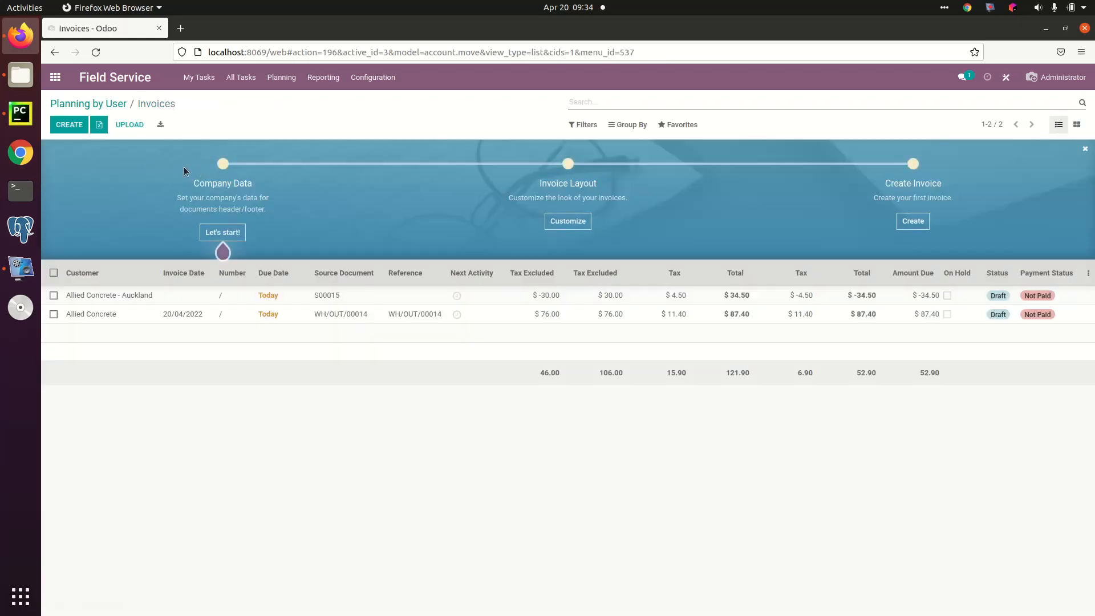
left_click(97, 104)
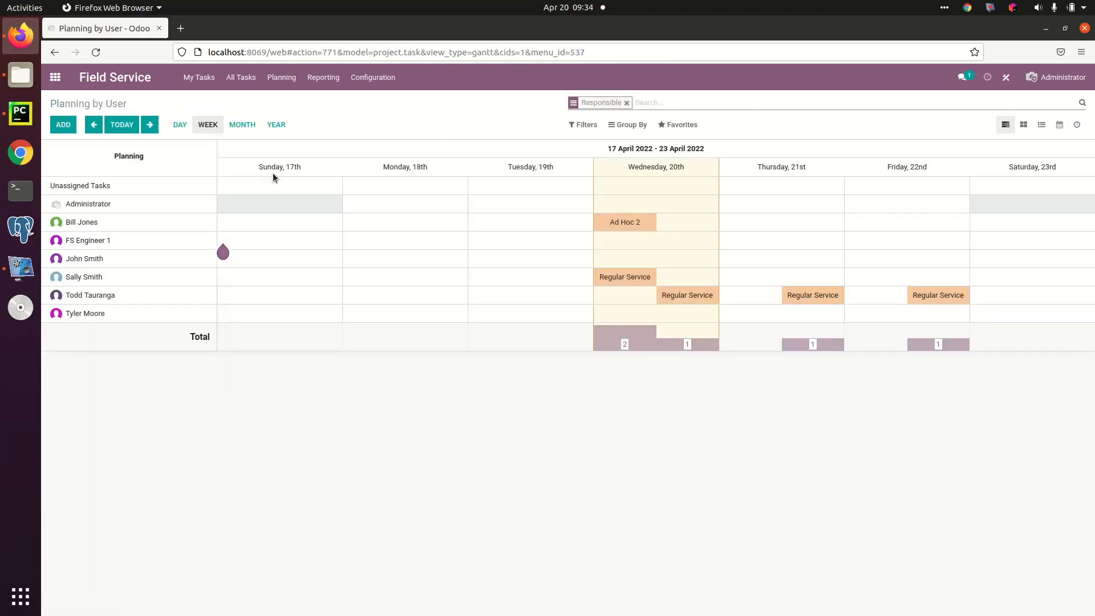
mouse_move(633, 221)
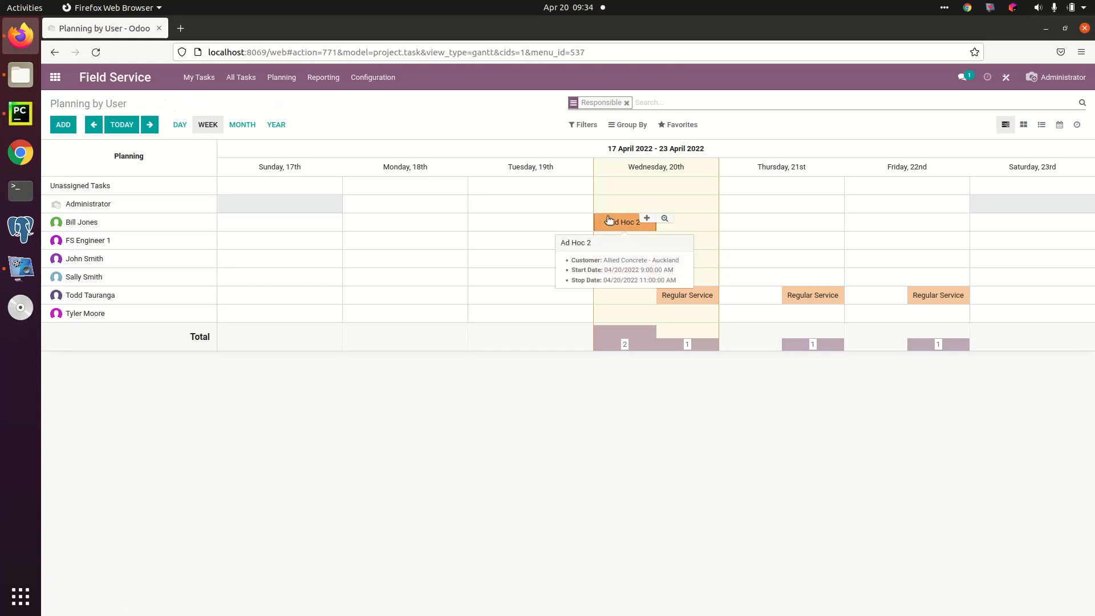